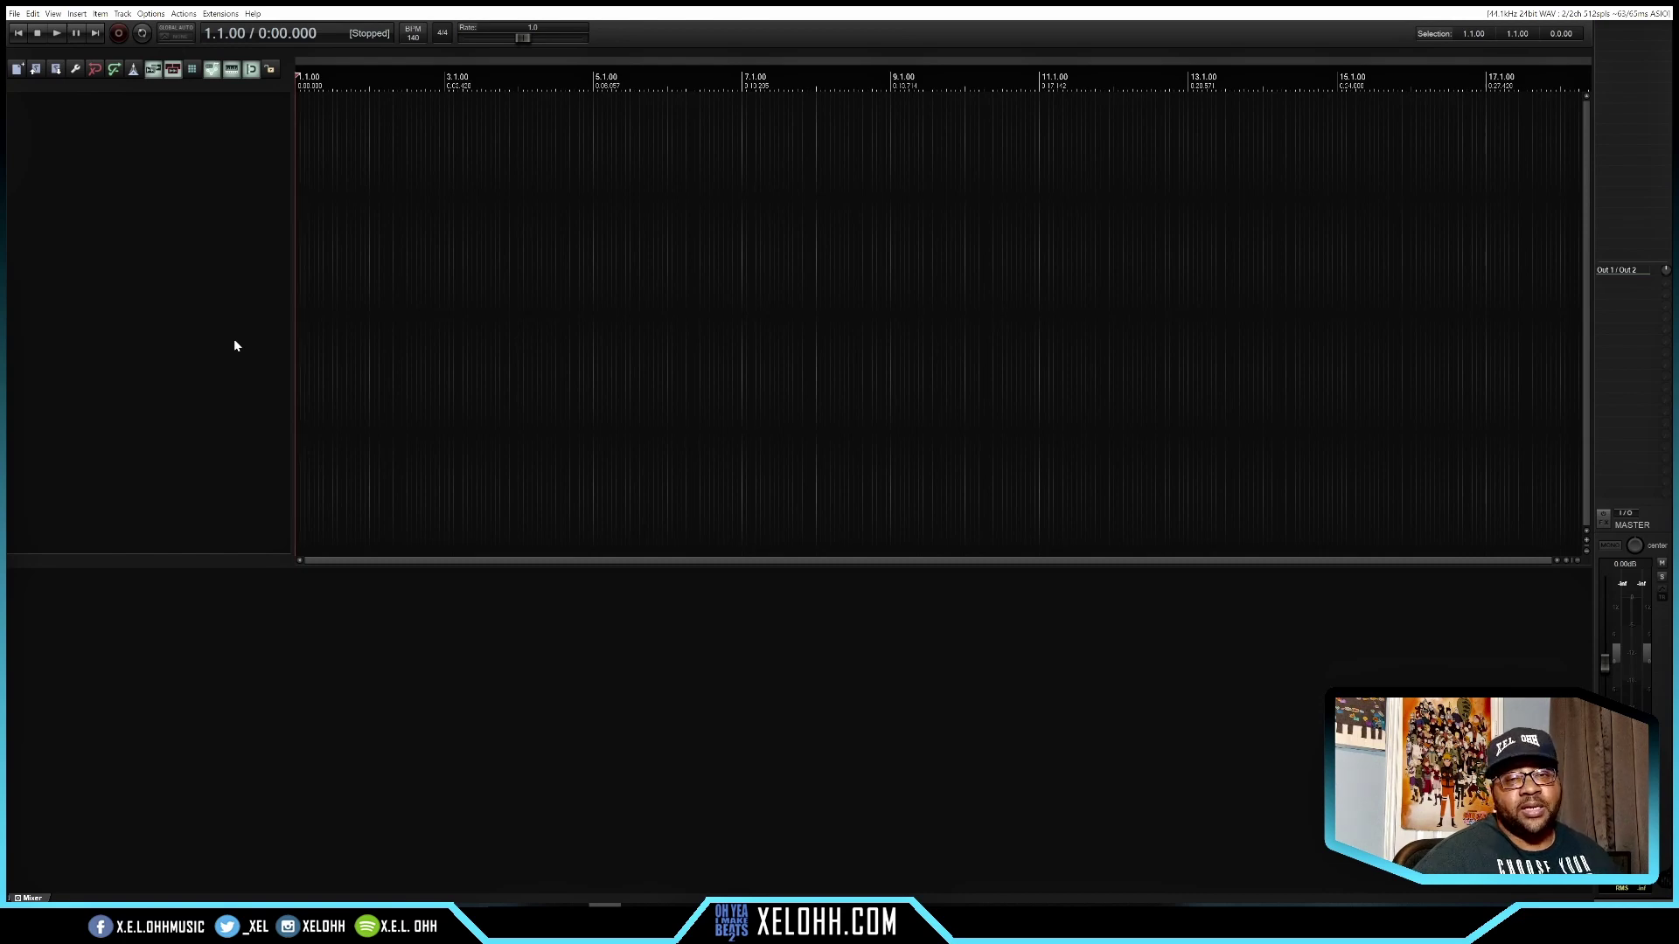
Review the project settings and accept them.
click(14, 13)
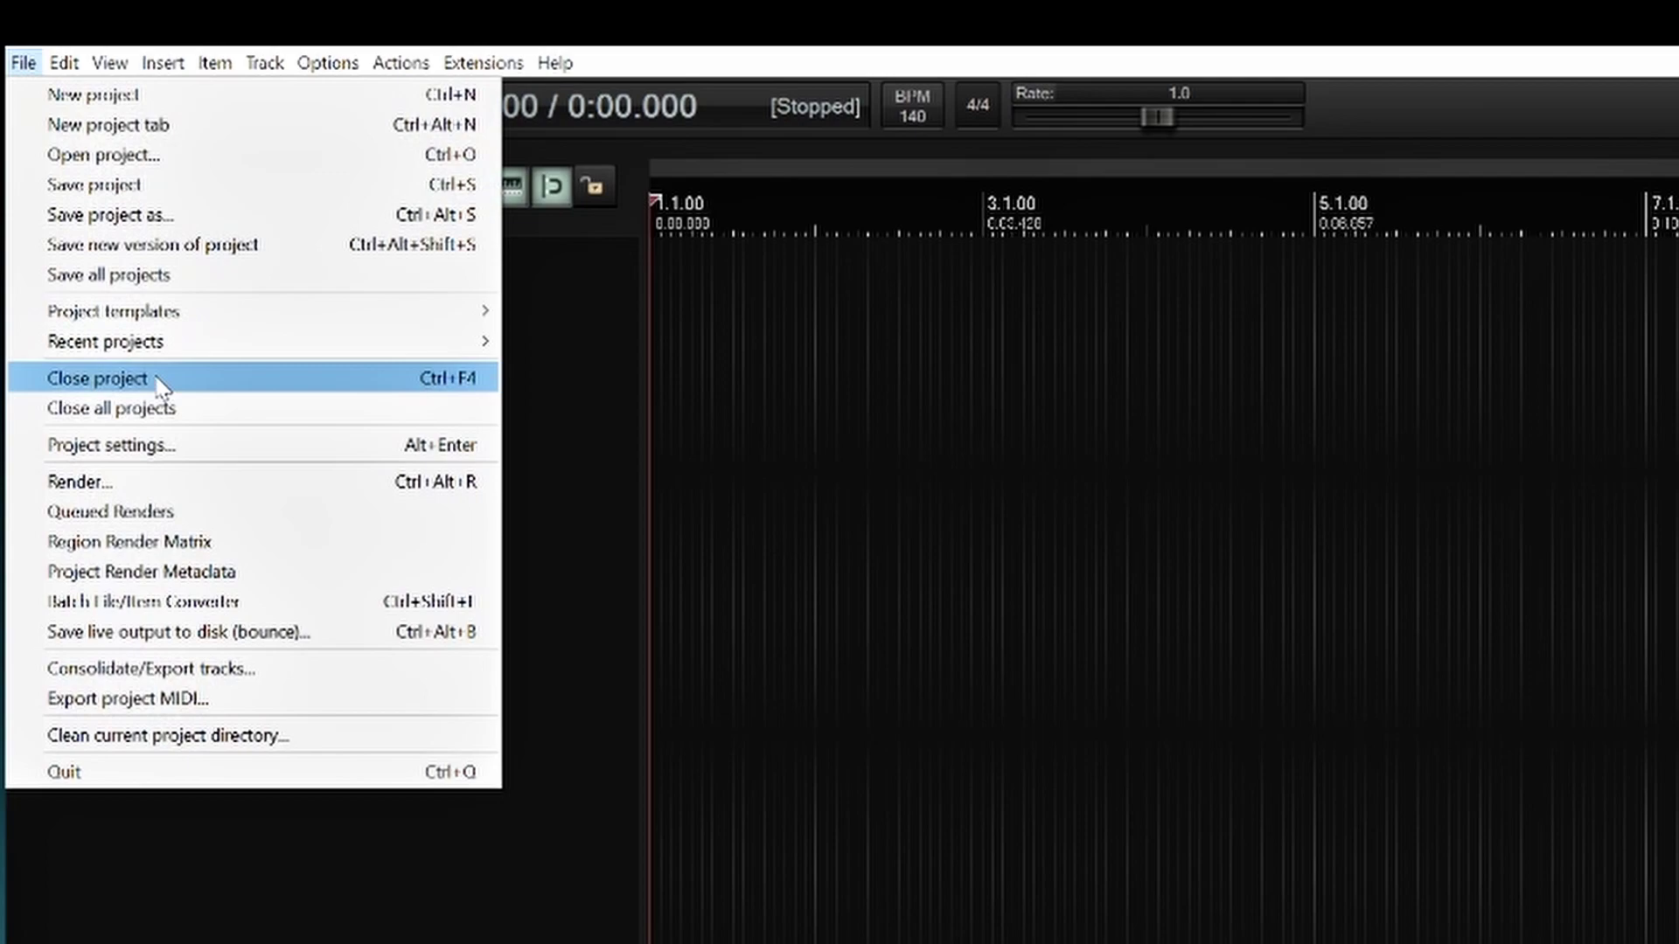
click(200, 441)
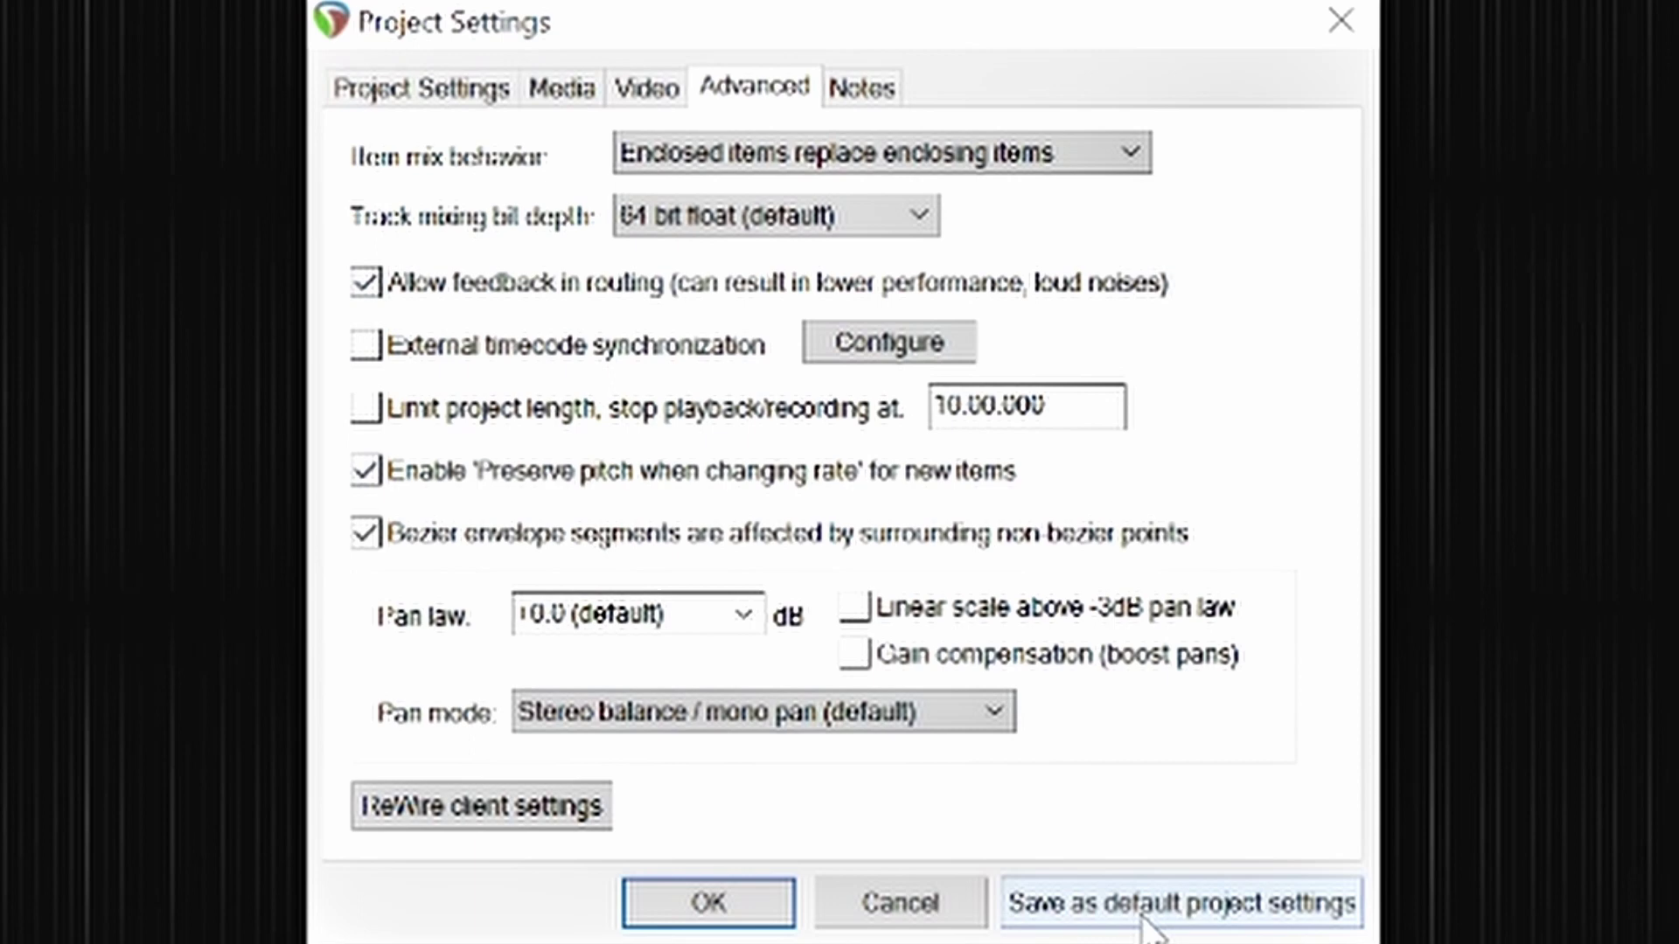
click(738, 899)
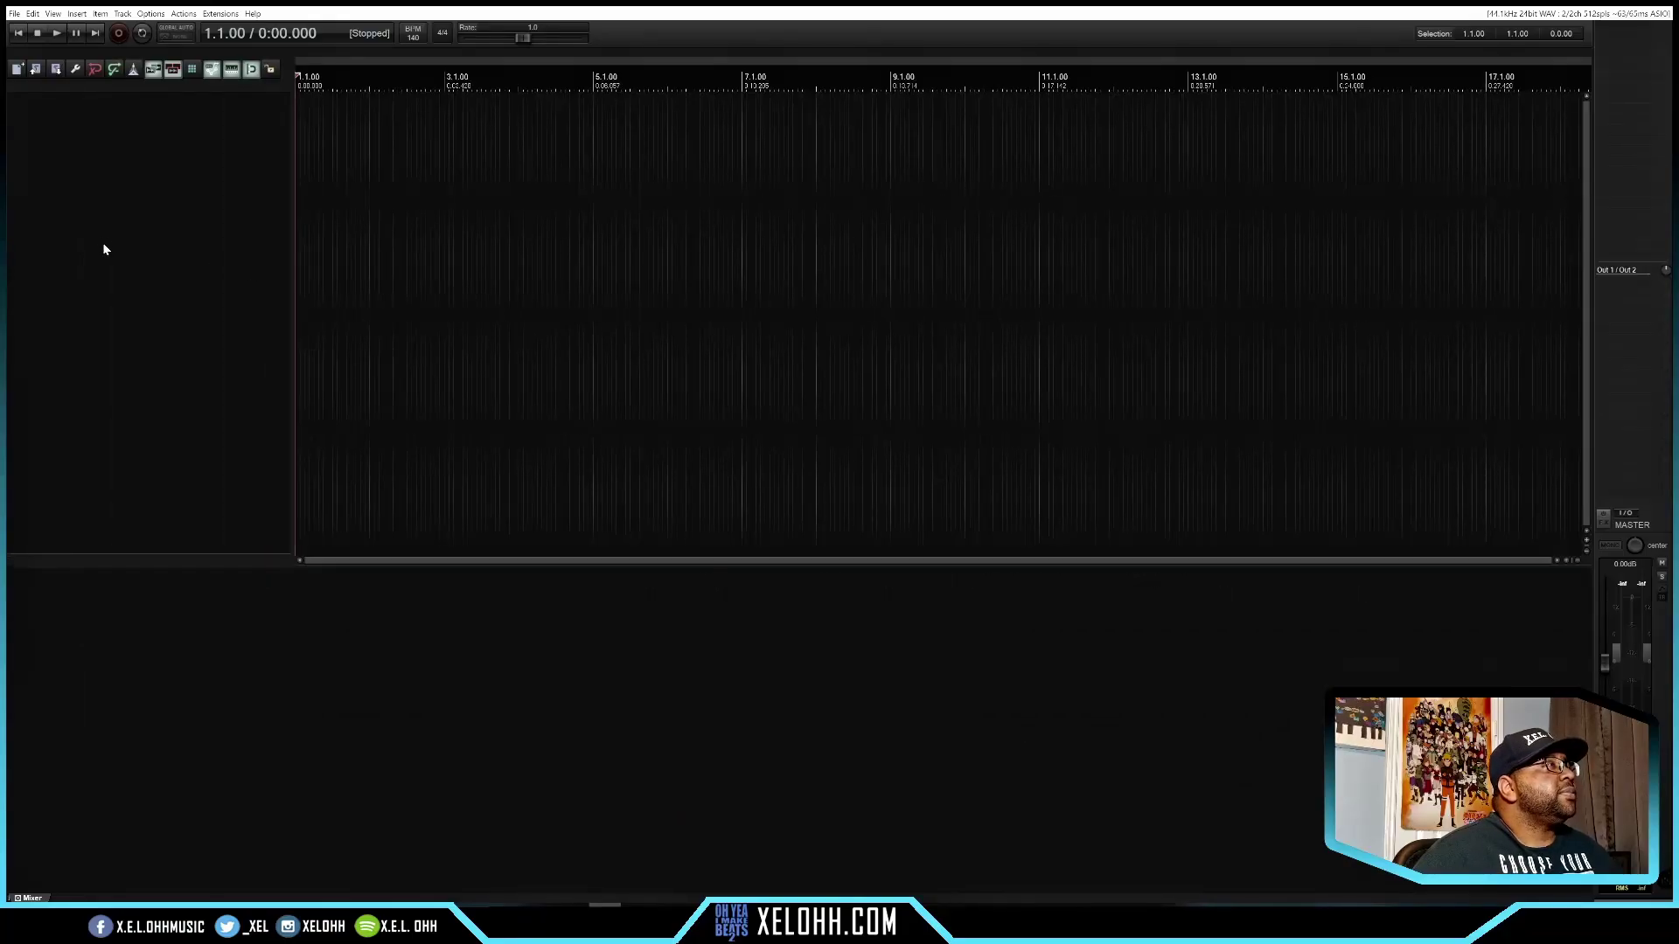
Insert the Kontakt 16 Track Layout track template.
right_click(117, 196)
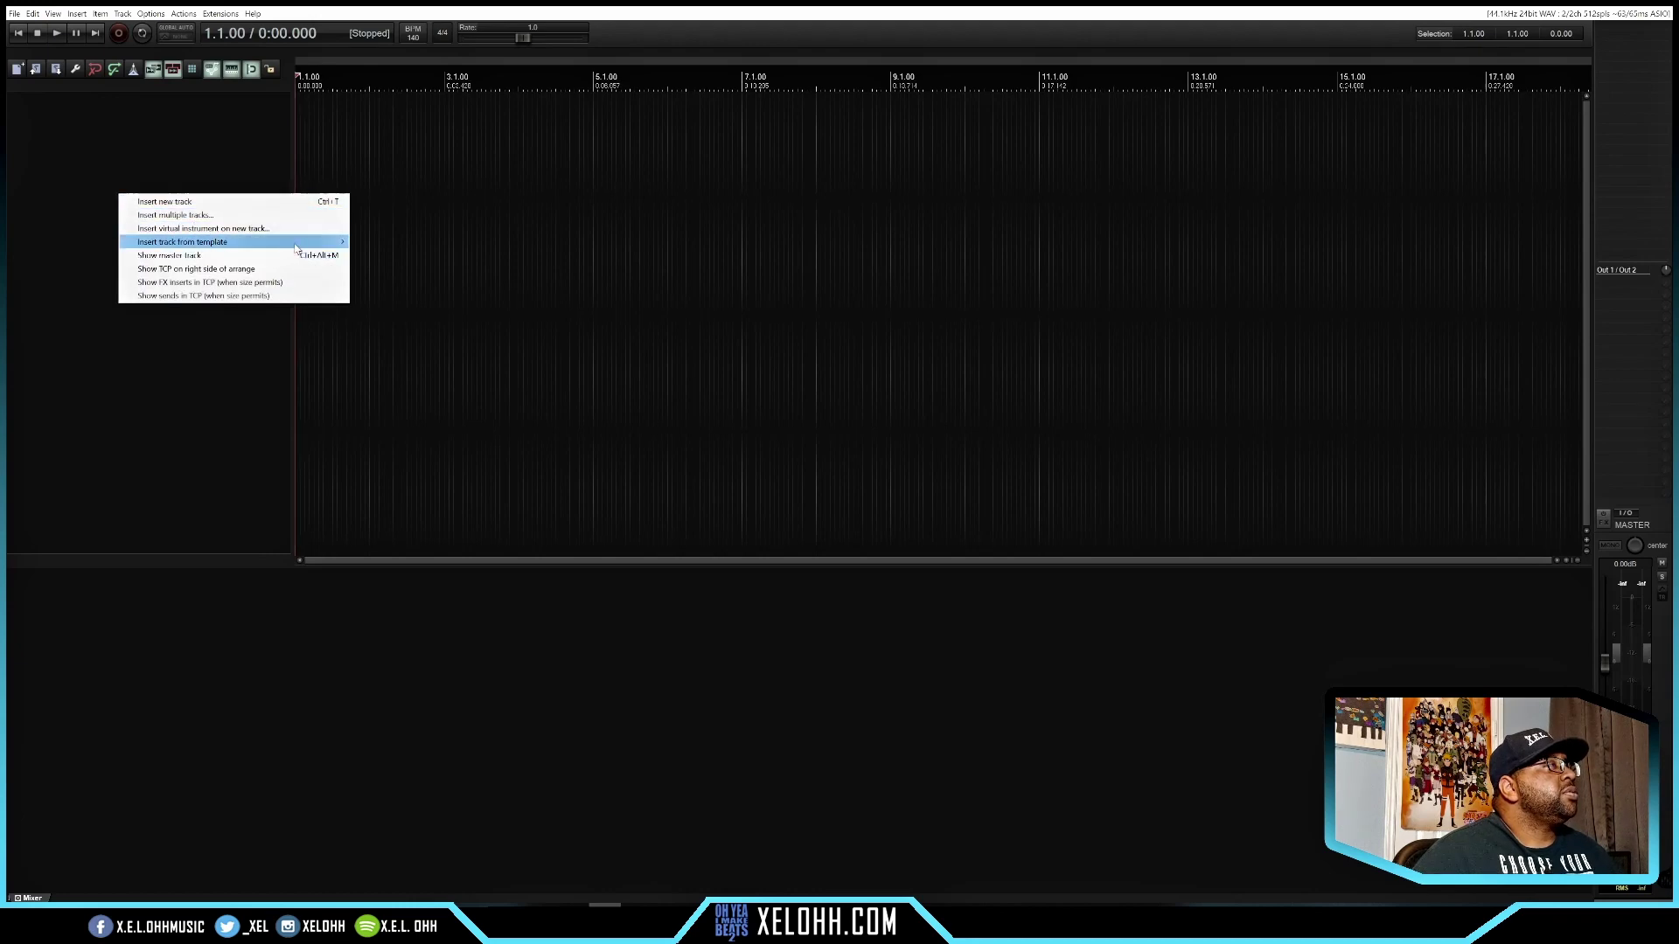
mouse_move(295, 243)
mouse_move(480, 315)
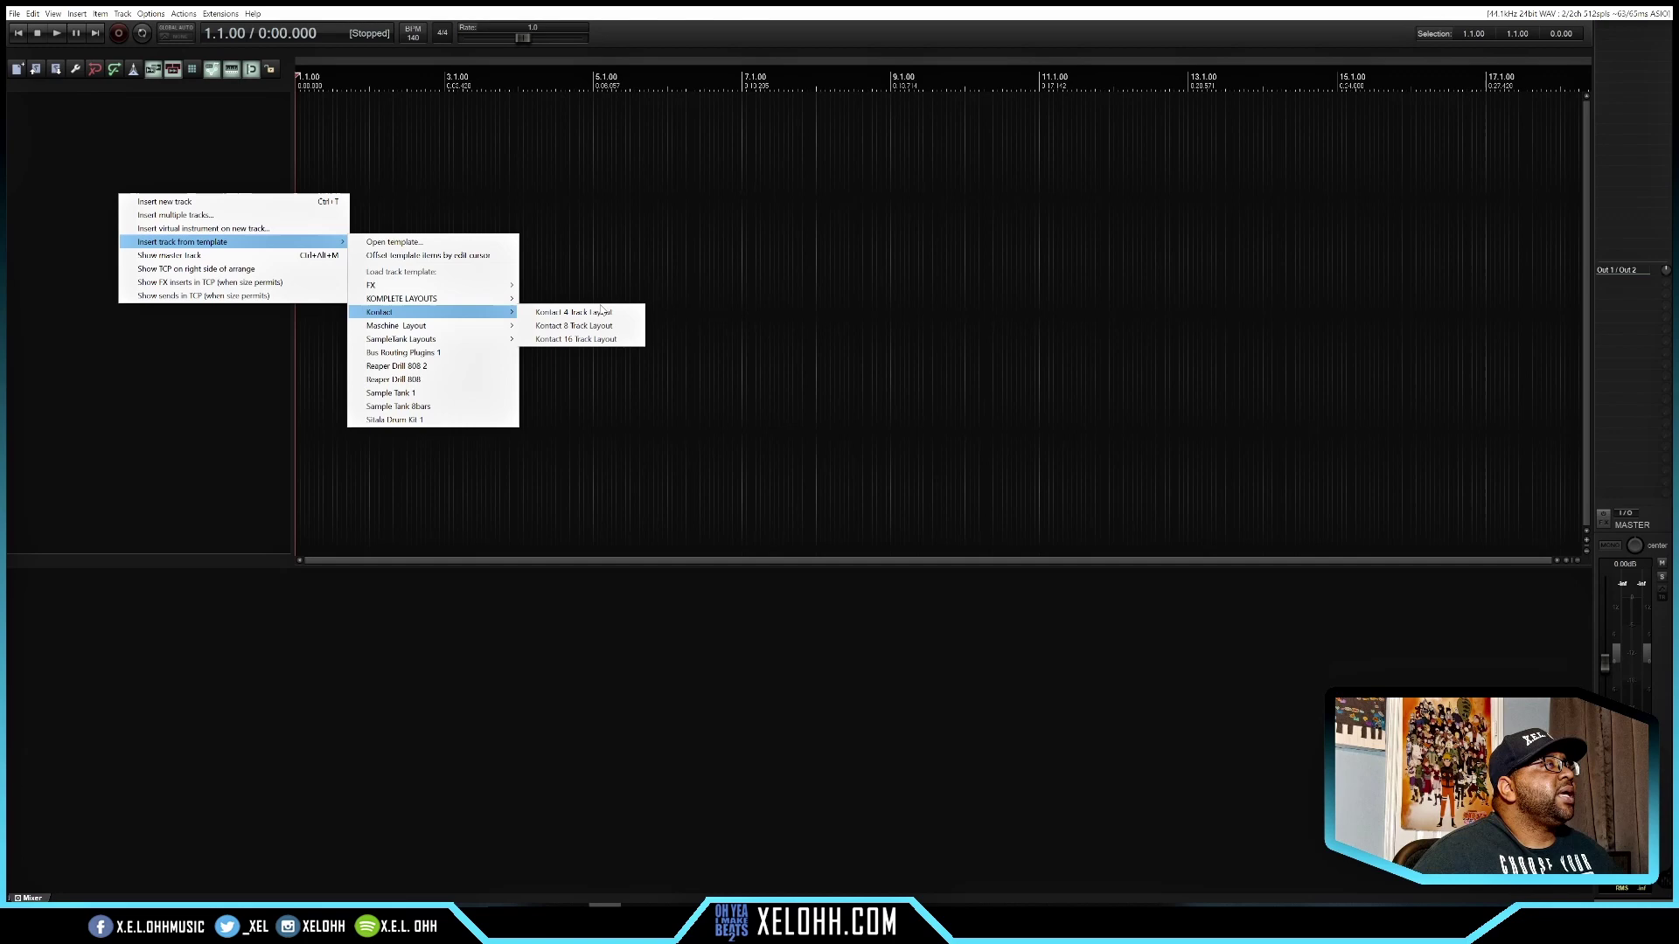
click(599, 340)
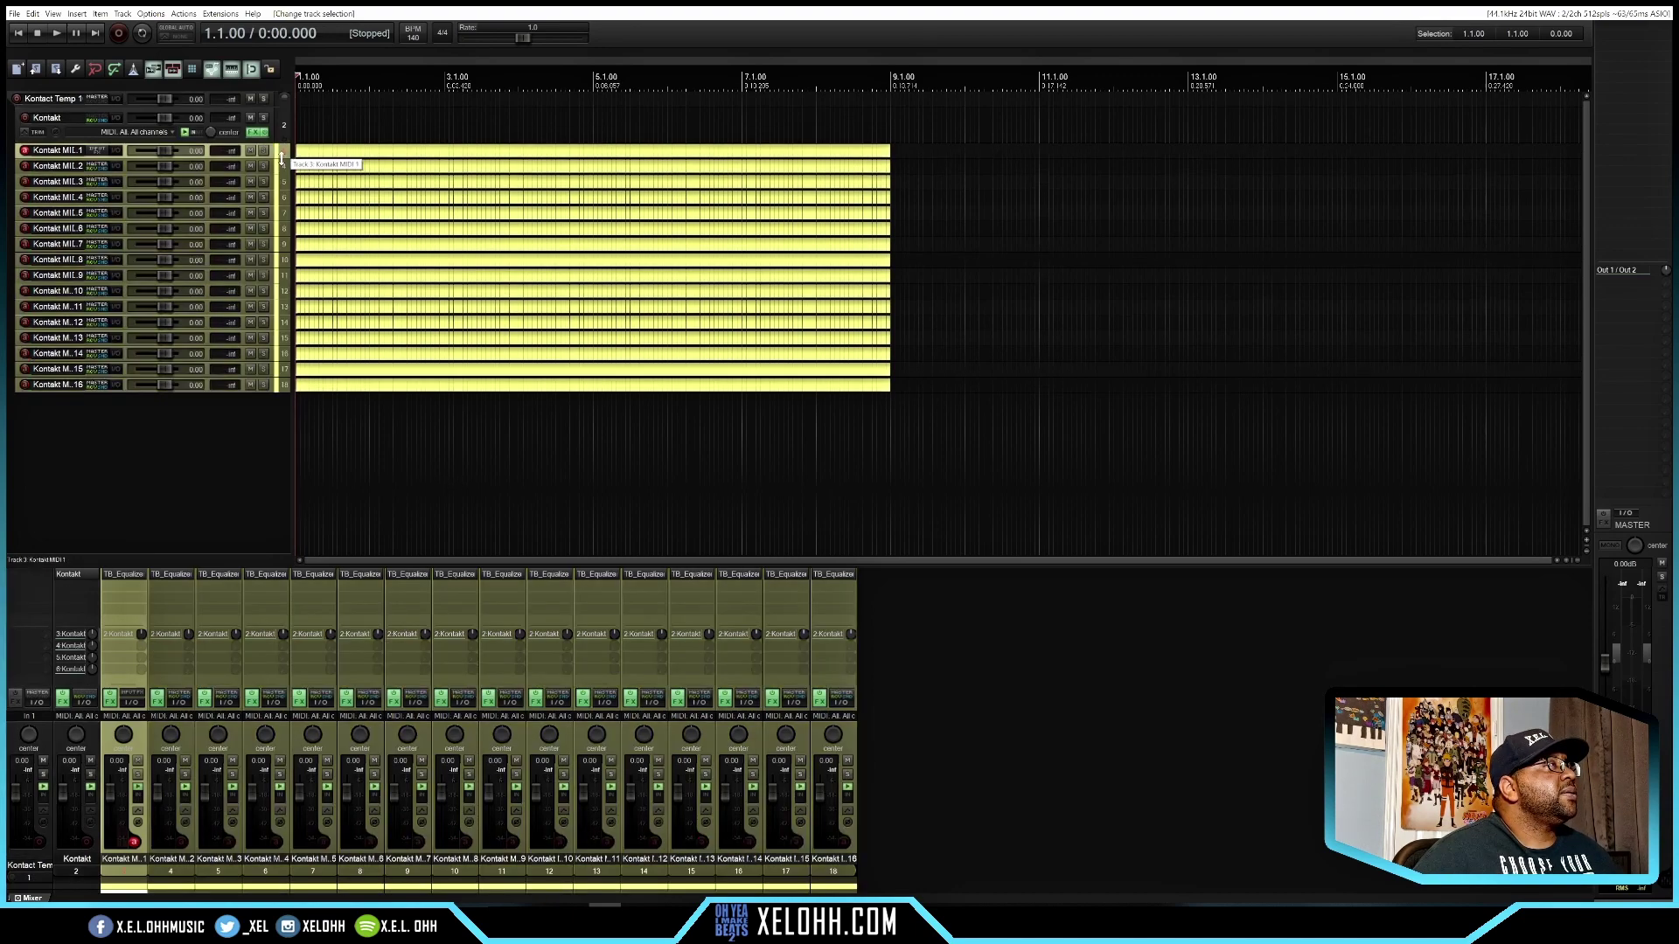
Select Kontakt MIDI tracks 2, 3 and 4 in turn, then return to track 1.
click(283, 166)
click(283, 184)
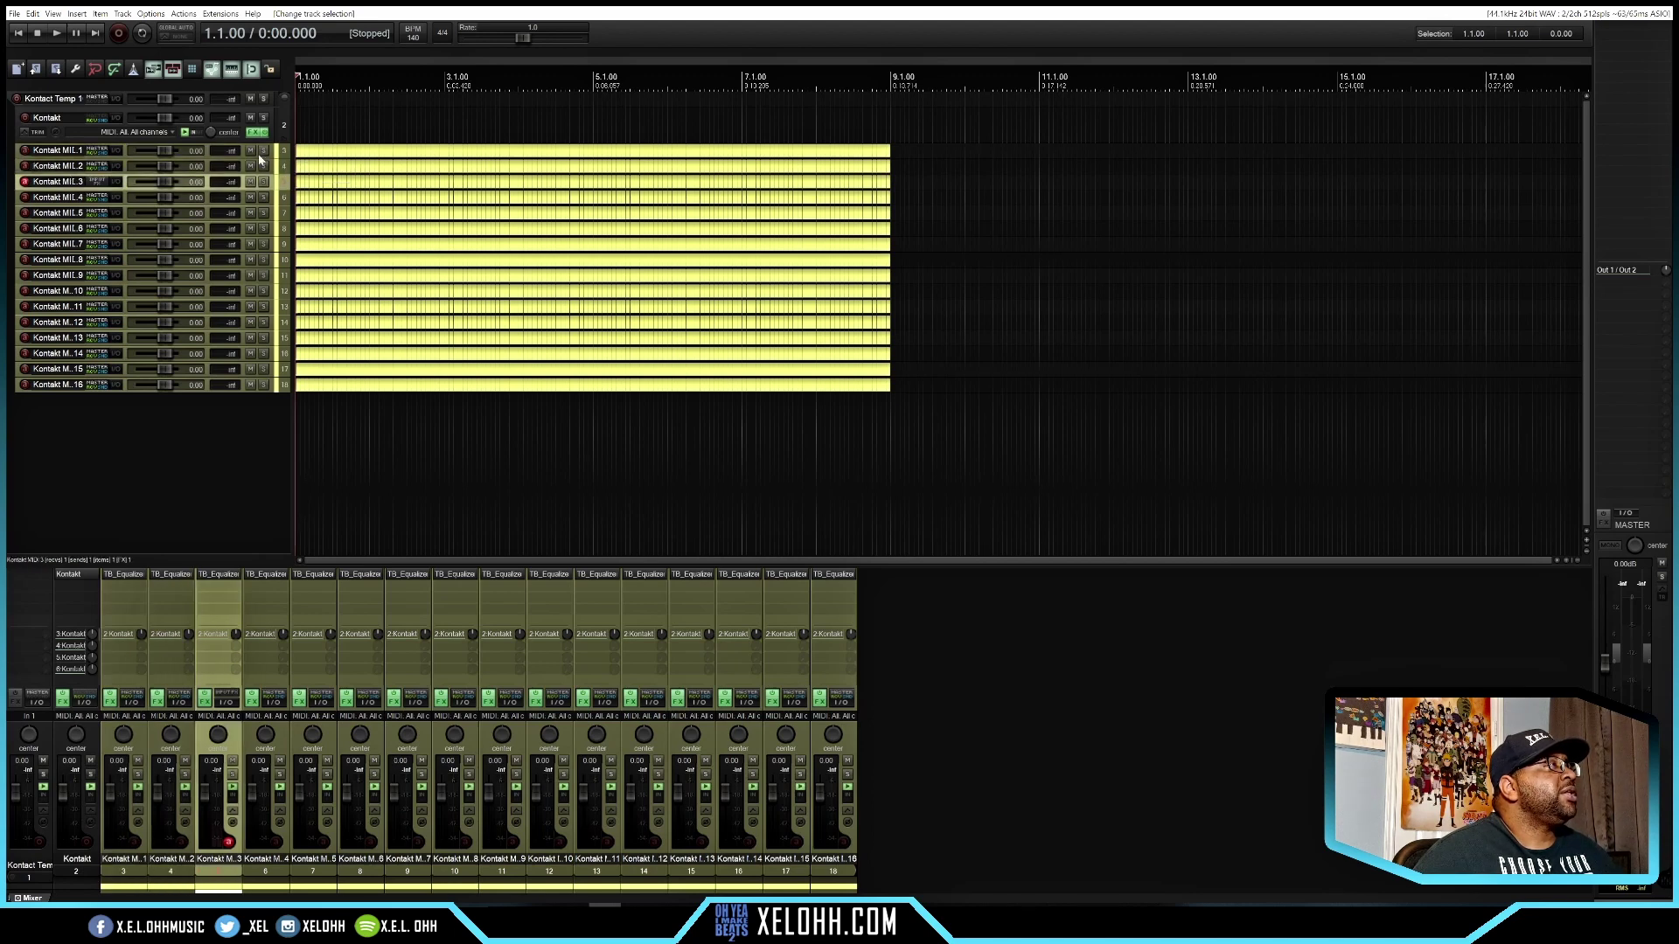
click(284, 200)
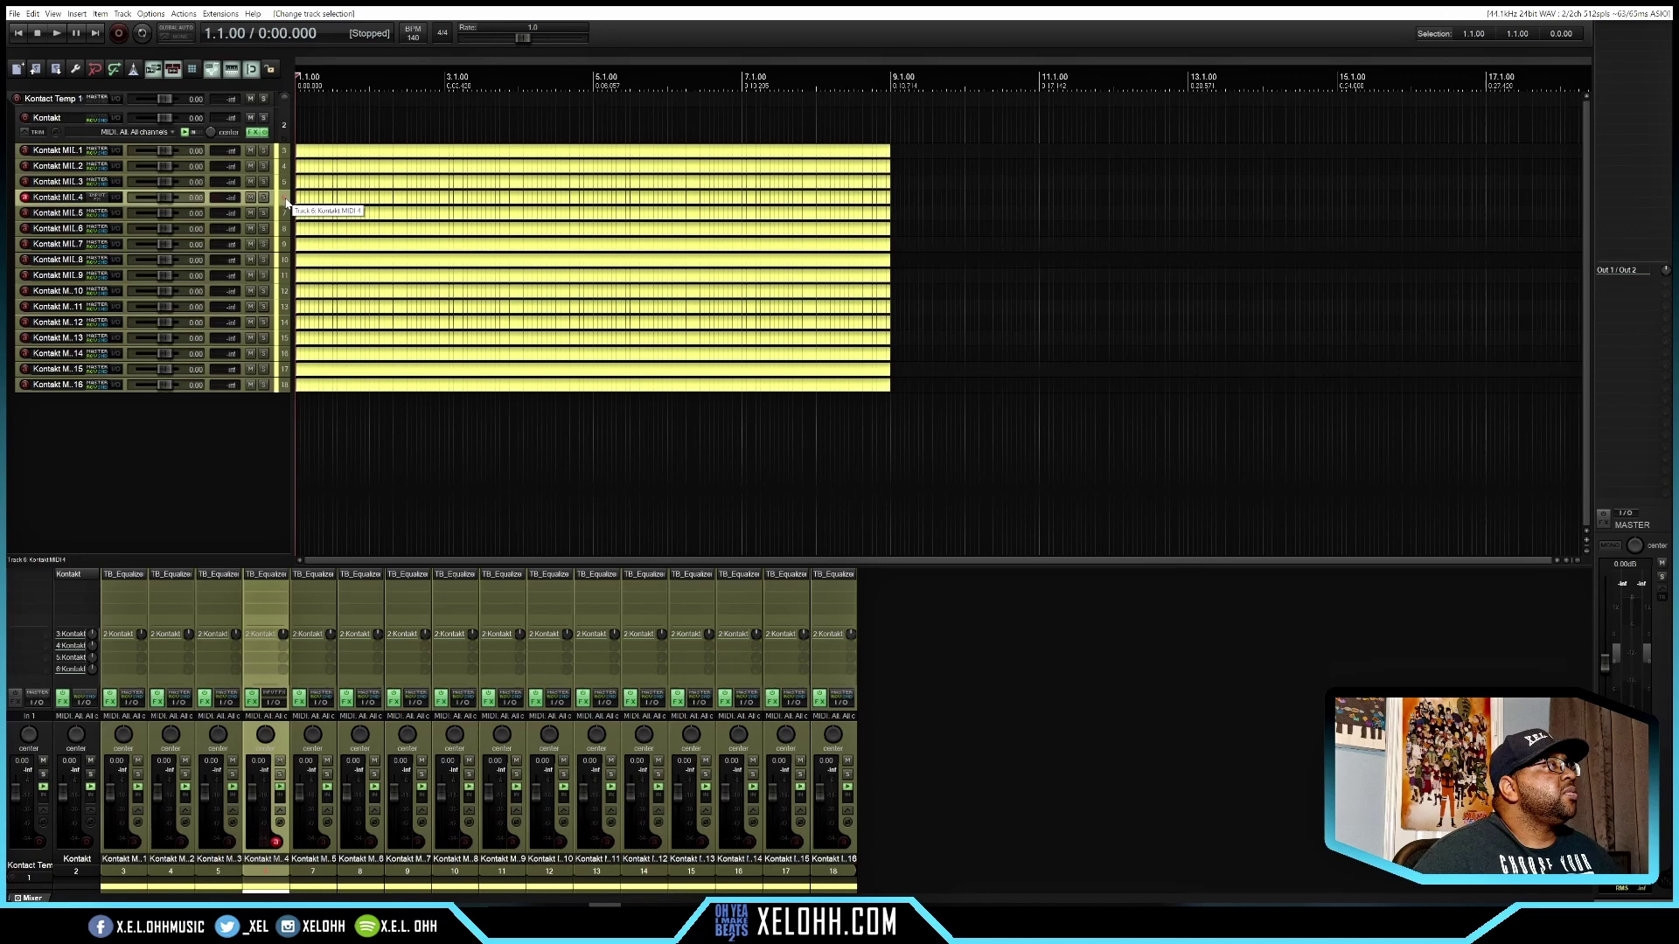
click(284, 153)
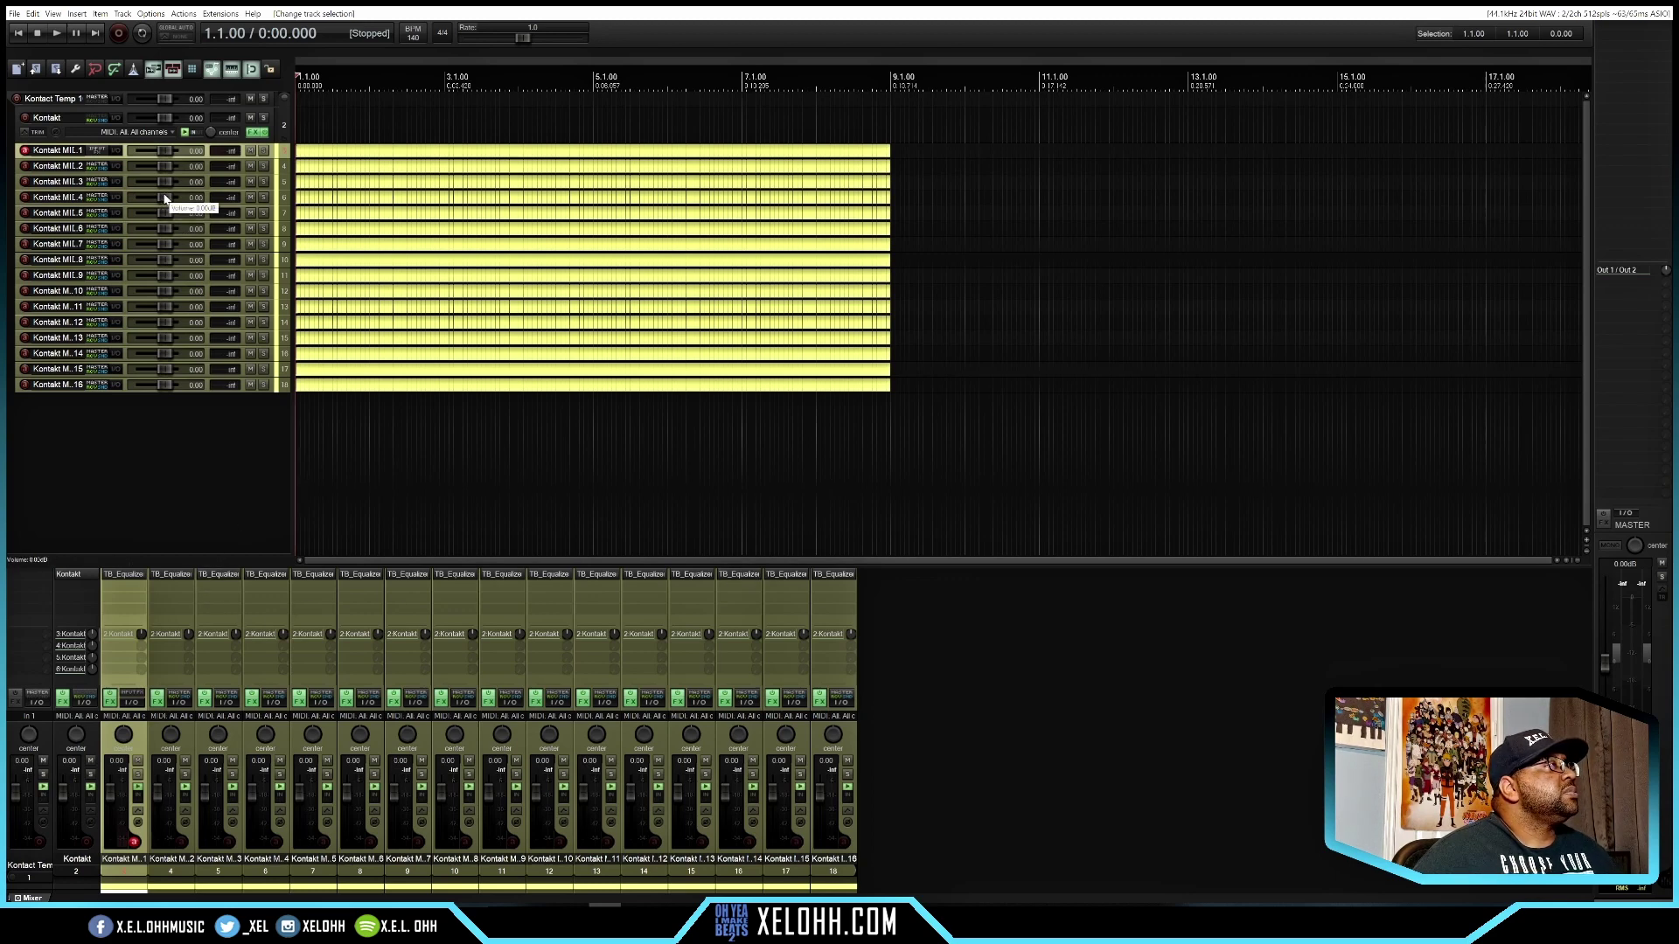
Load Cello, Double Bass, Harp, String, Viola and Violin Ensemble from Kontakt's Factory Library.
click(255, 133)
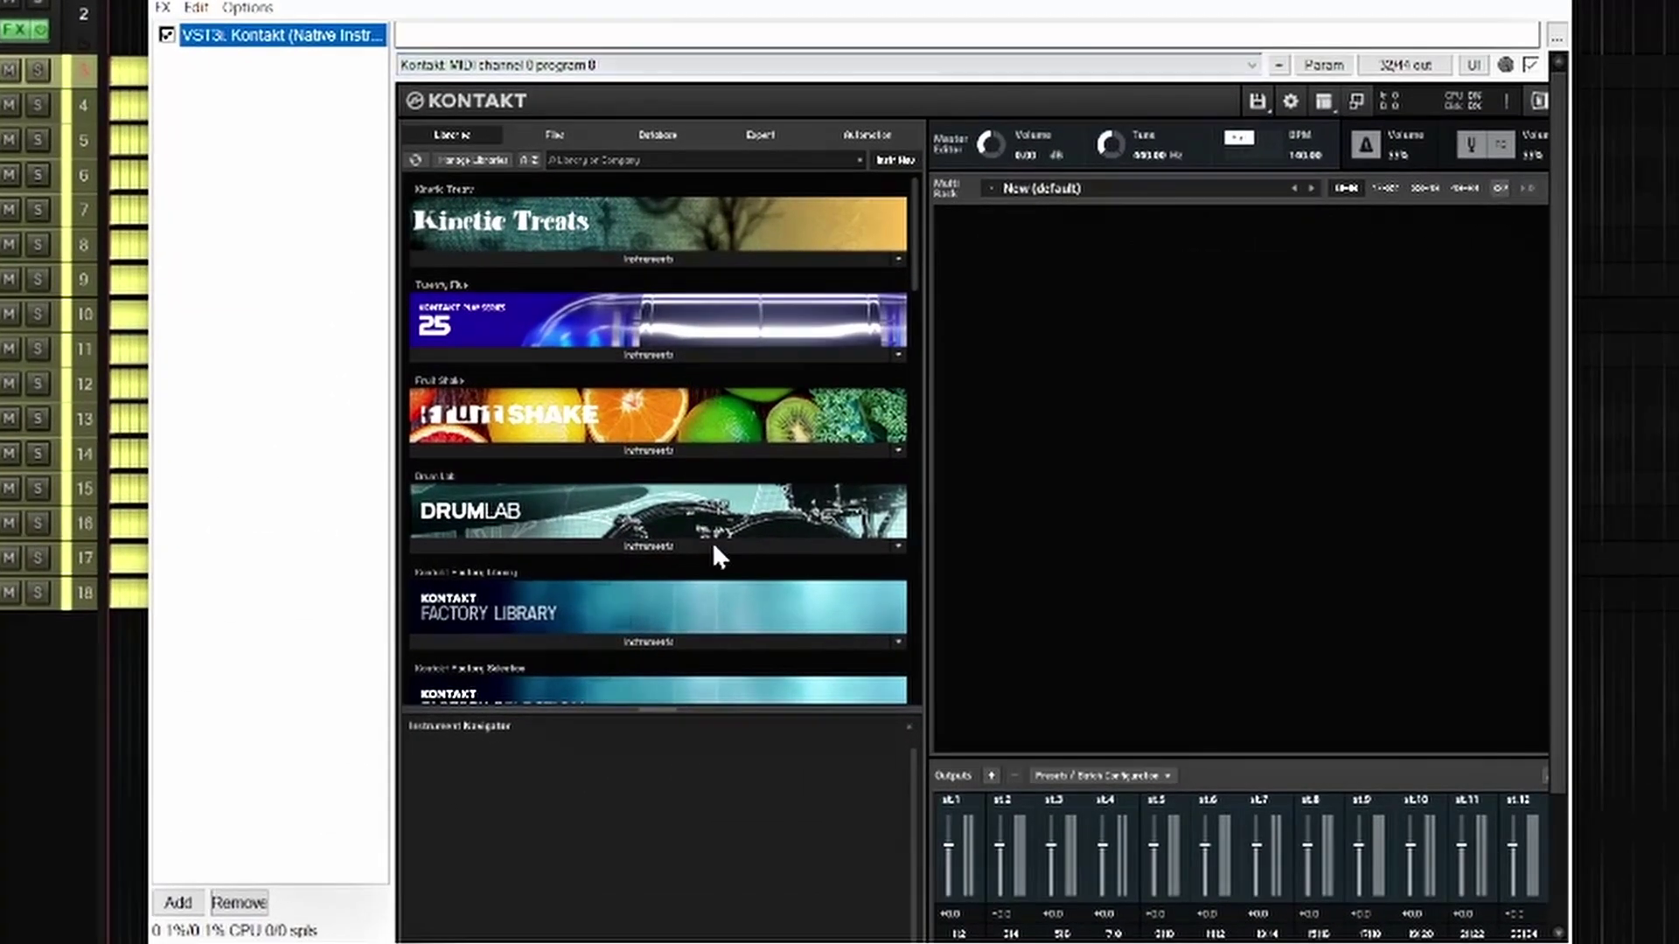
click(633, 642)
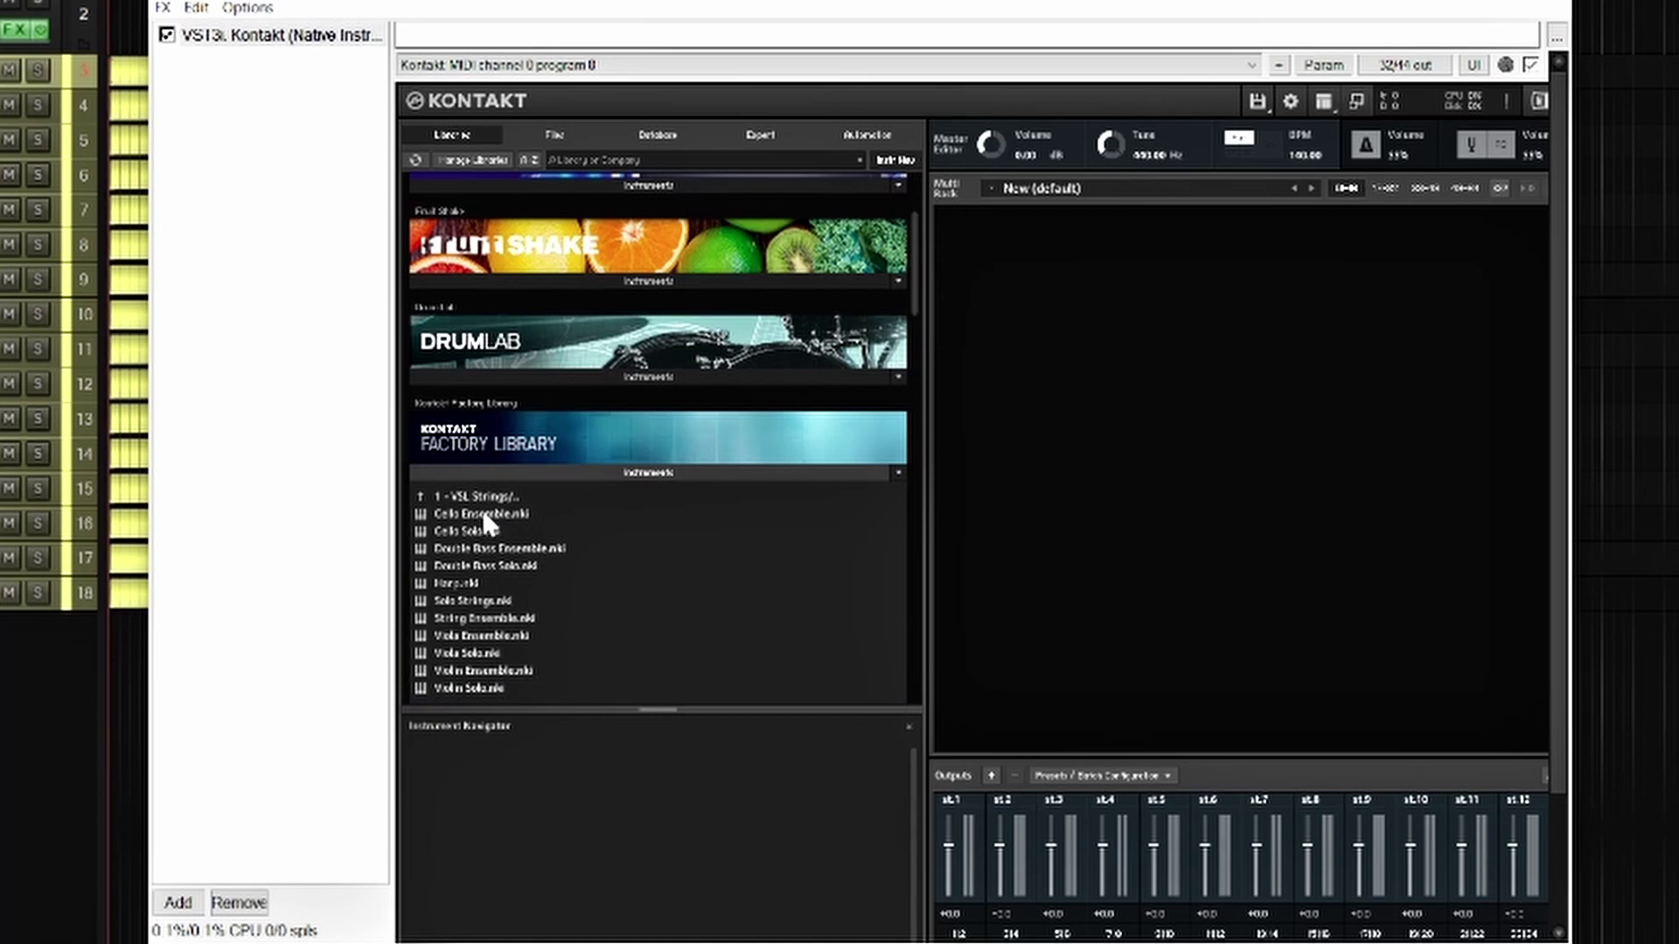
double_click(470, 516)
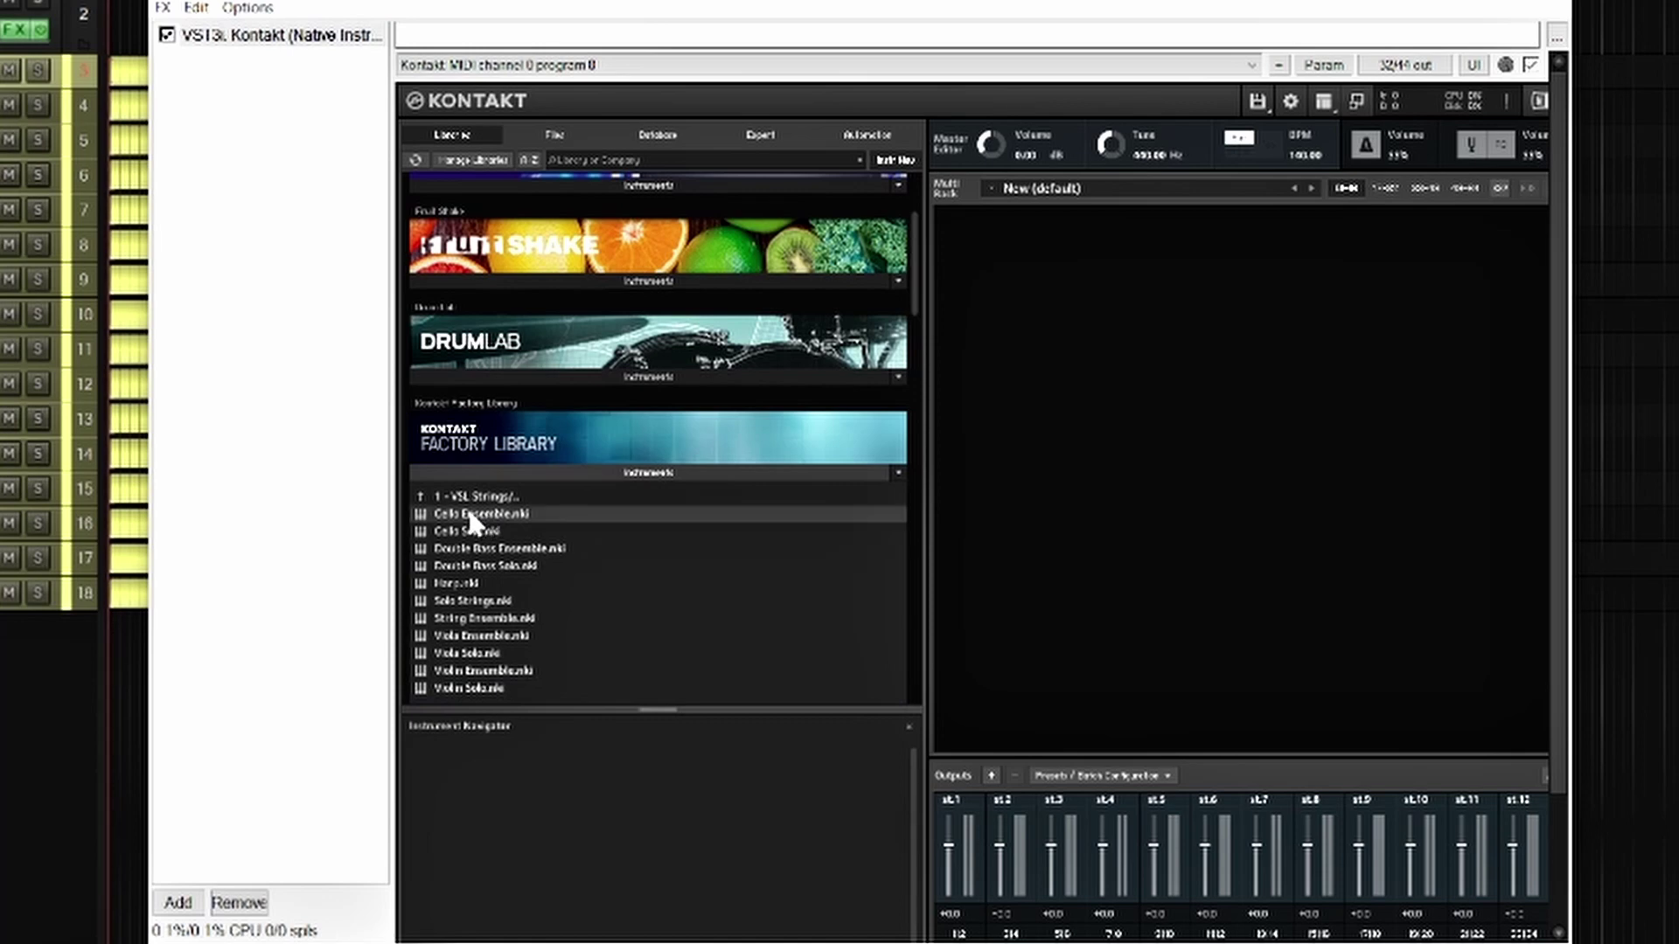
double_click(481, 547)
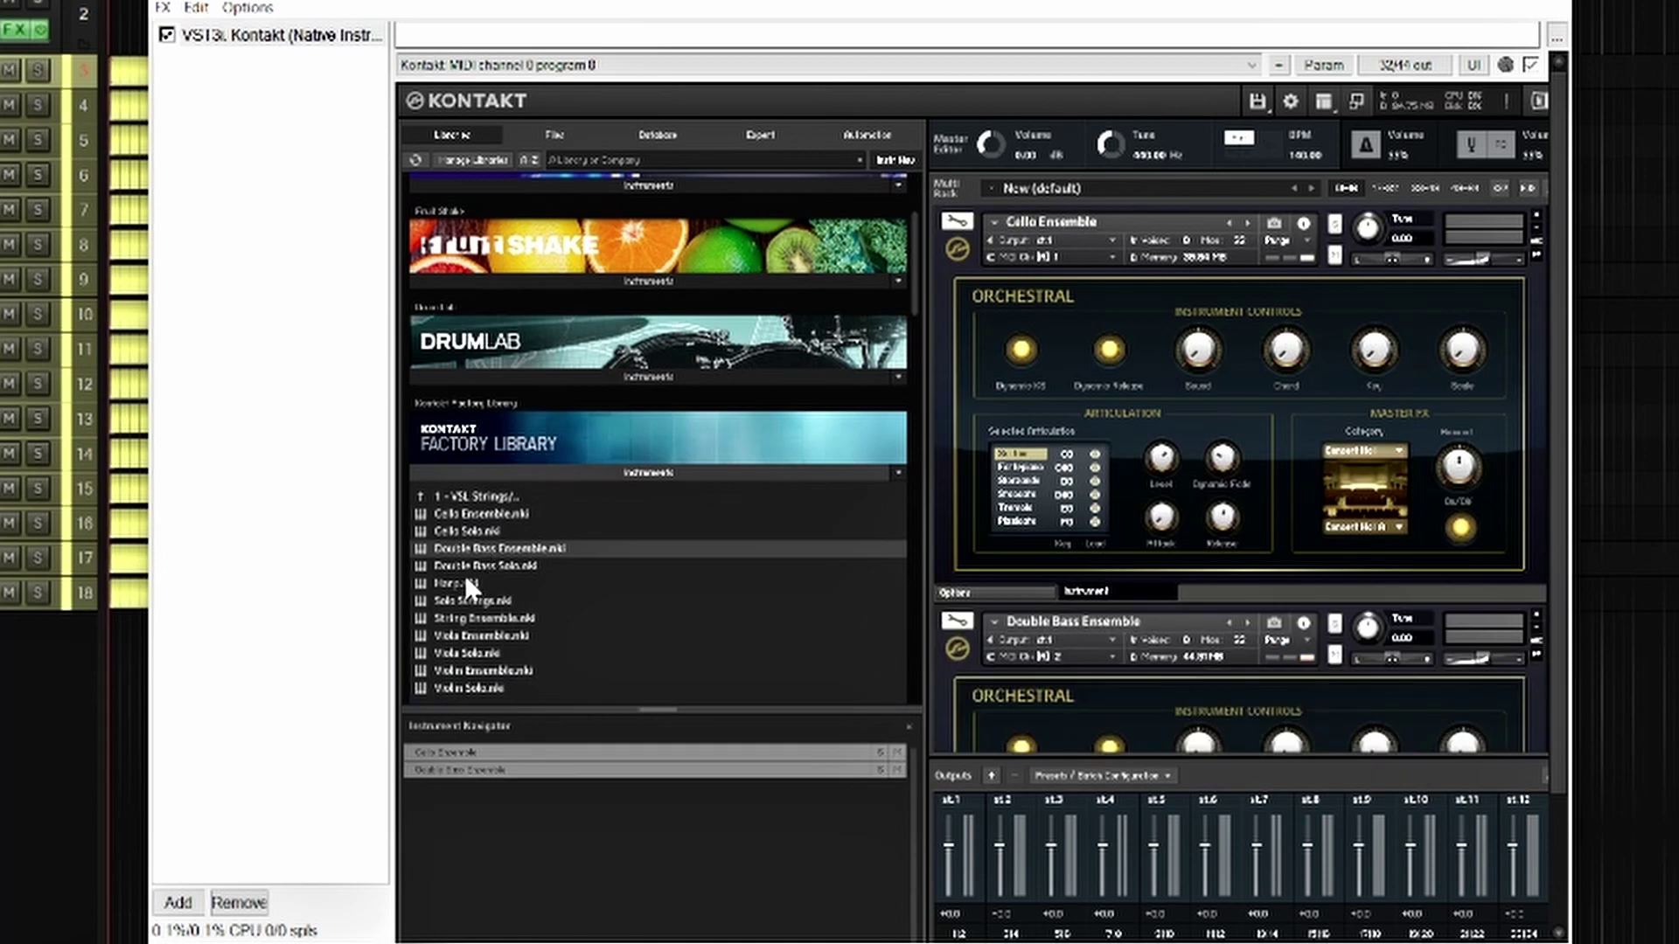
double_click(458, 582)
double_click(499, 618)
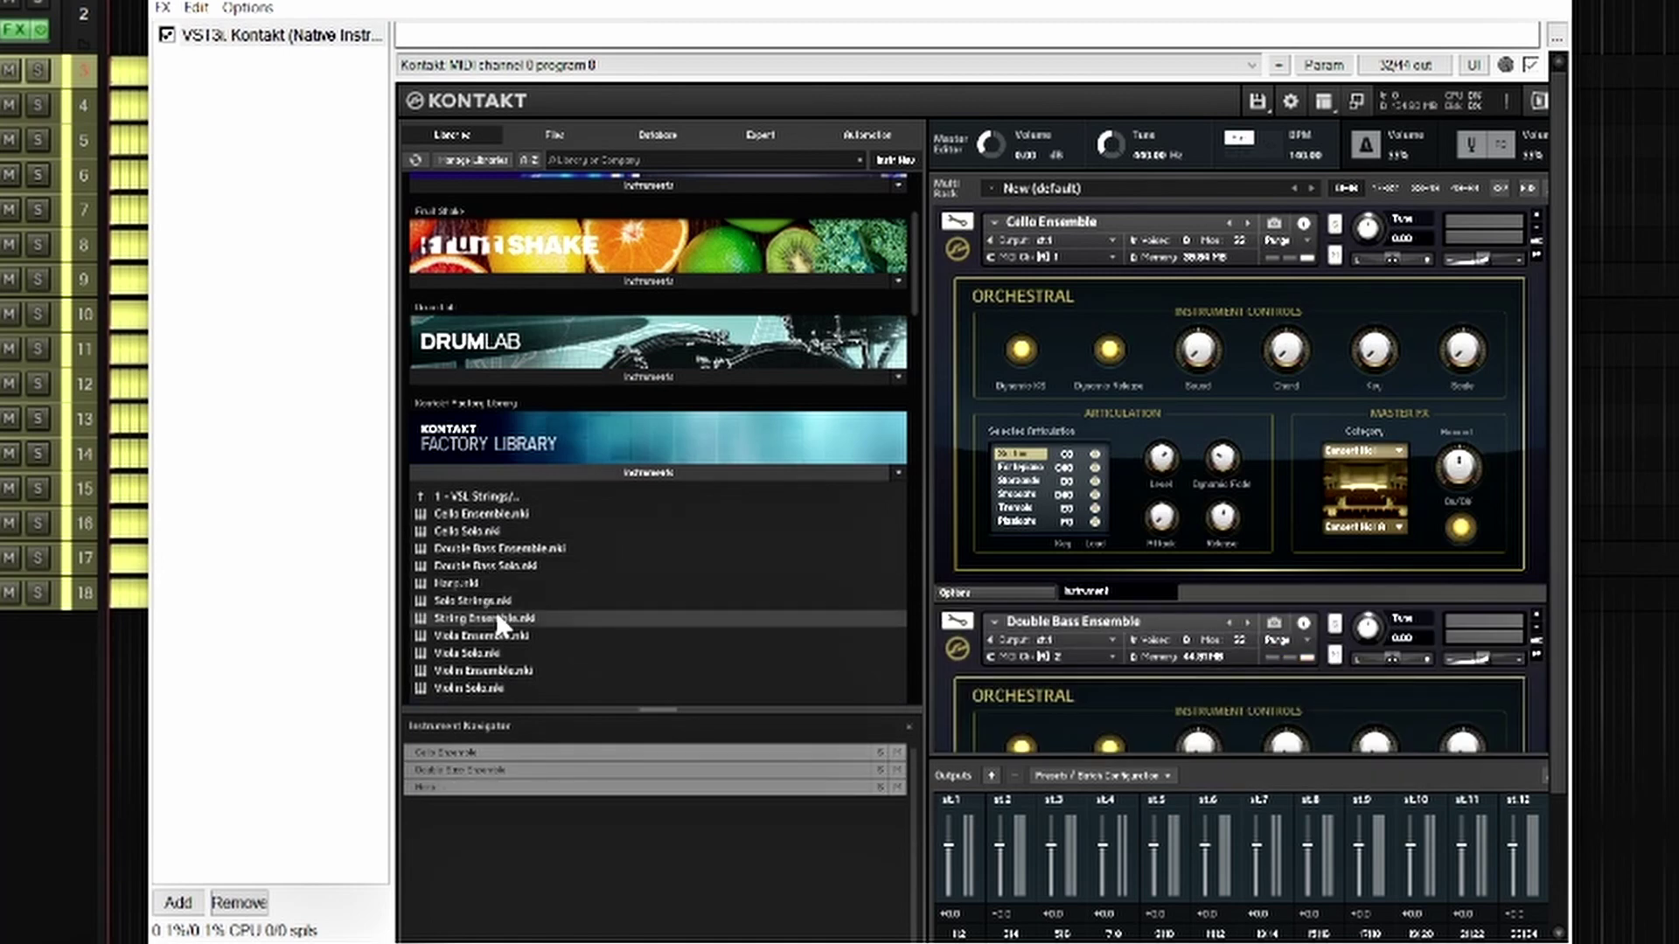
double_click(479, 635)
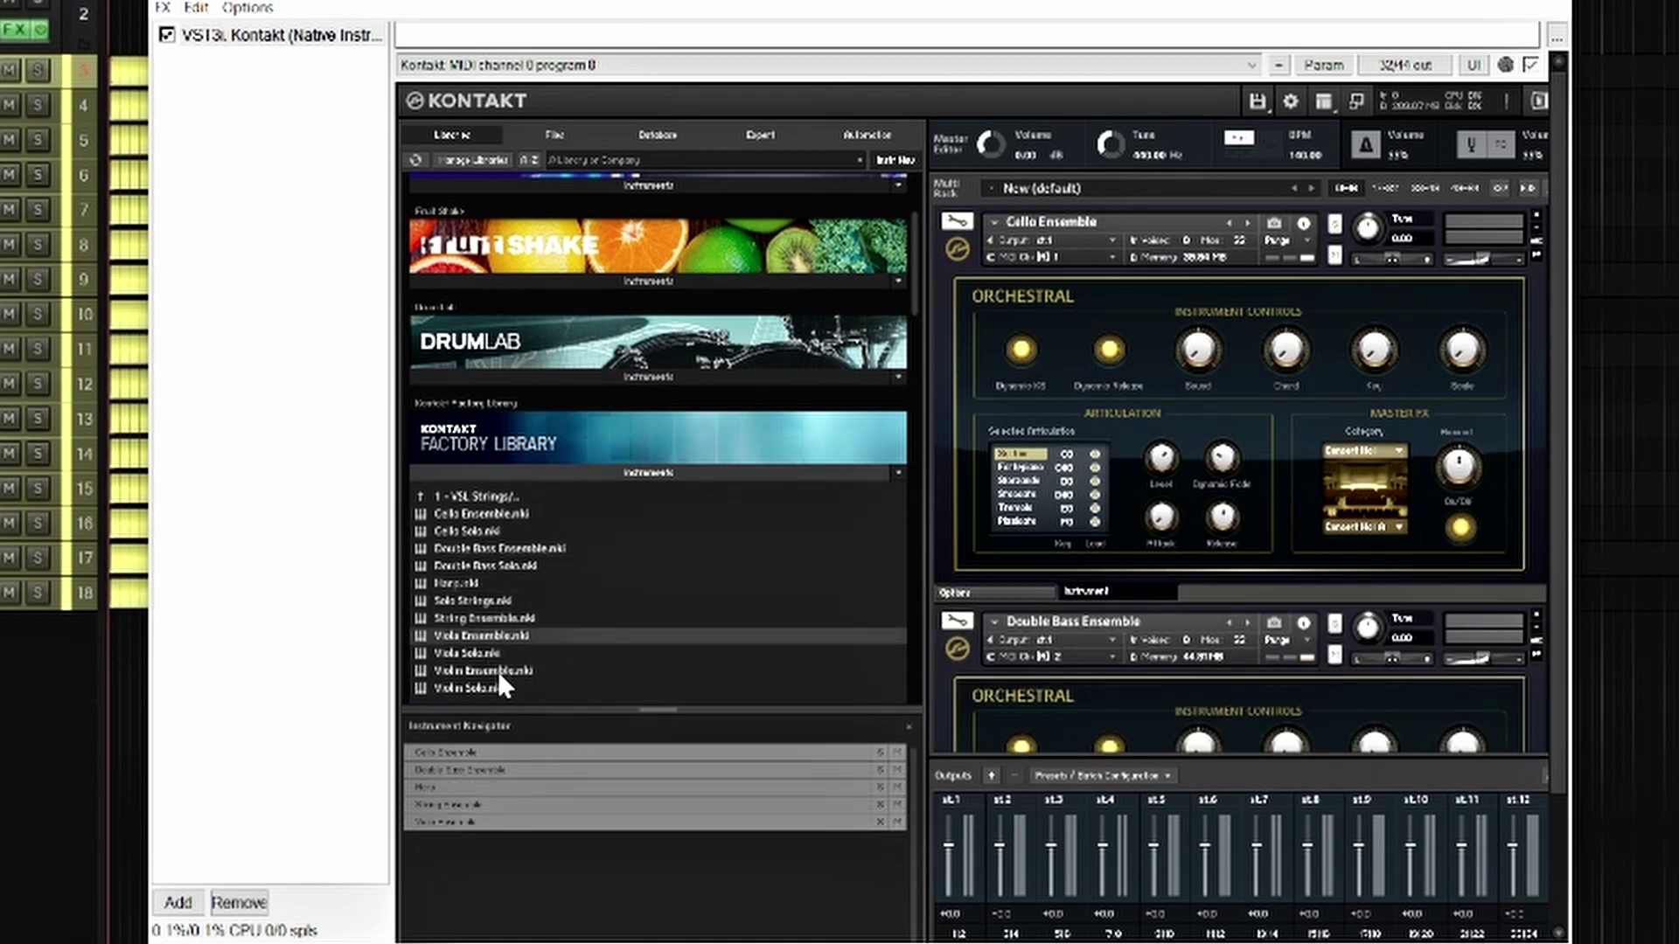
double_click(490, 669)
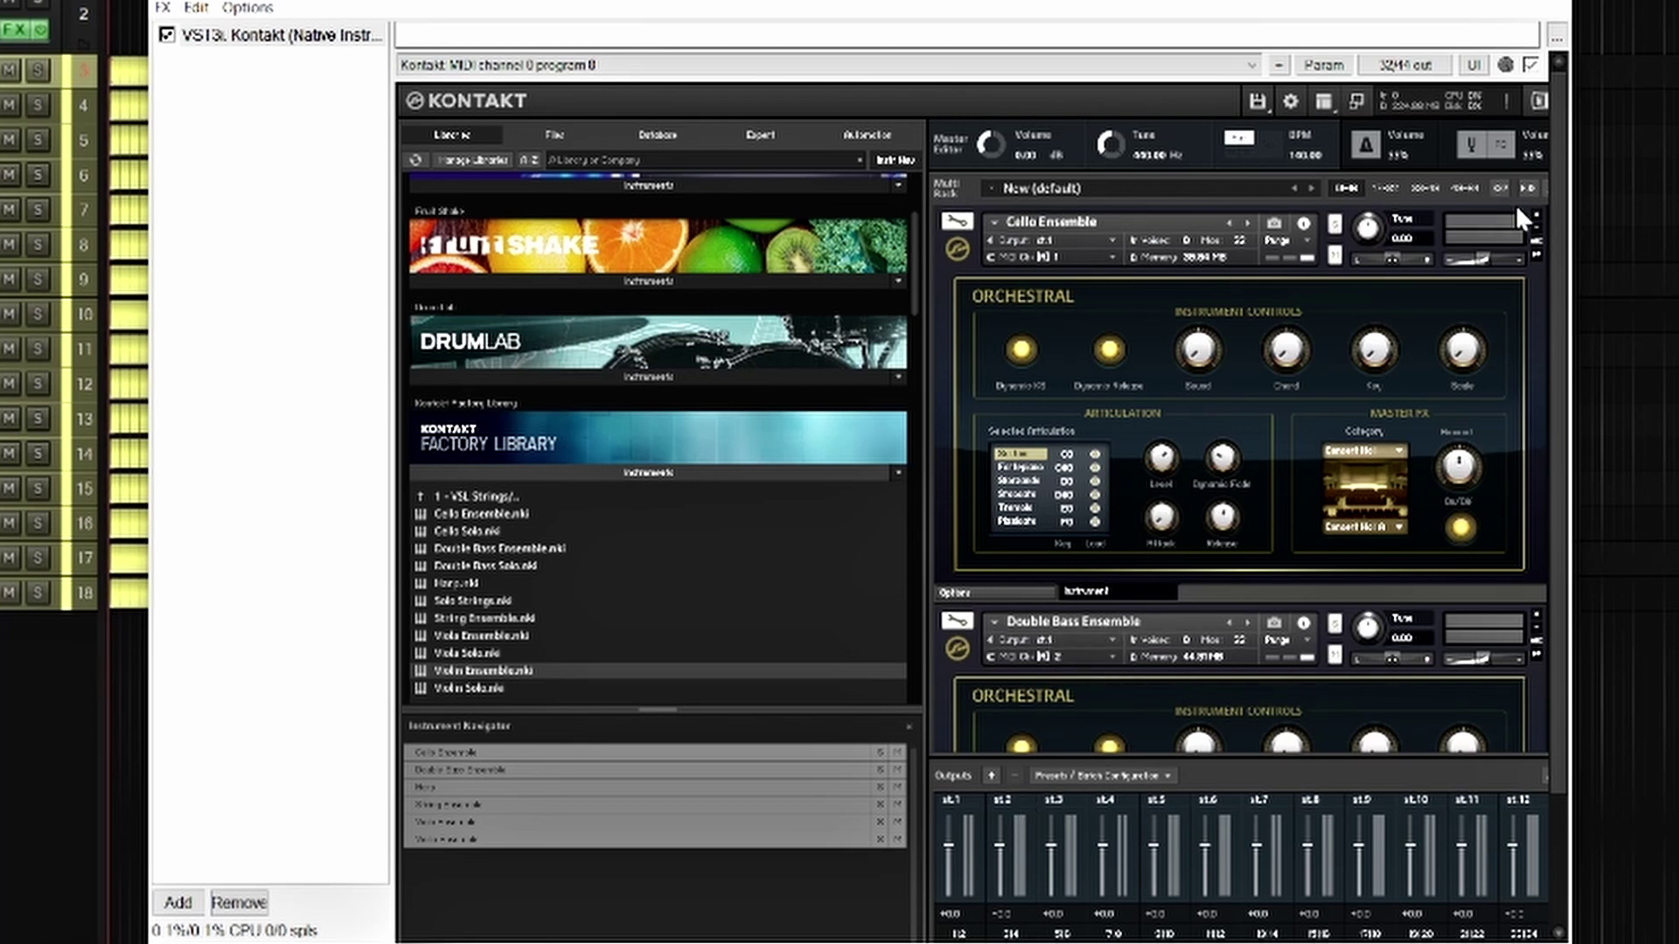
Route Double Bass Ensemble to output st.2.
click(1110, 639)
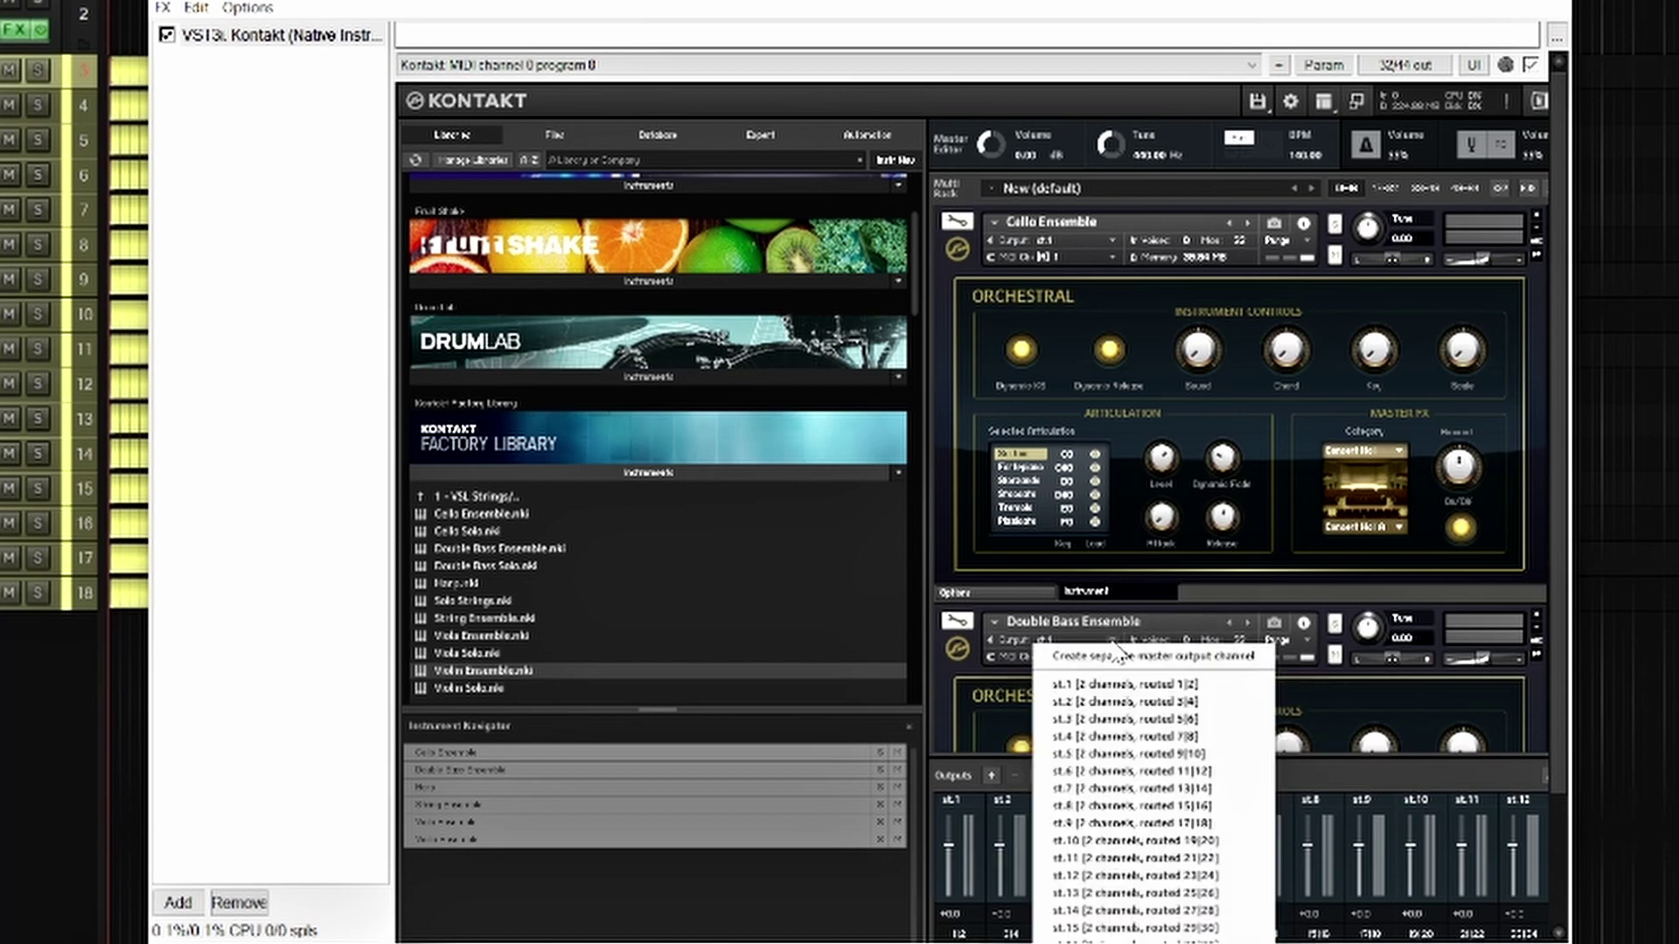
click(1120, 702)
scroll(1150, 671, down, 1)
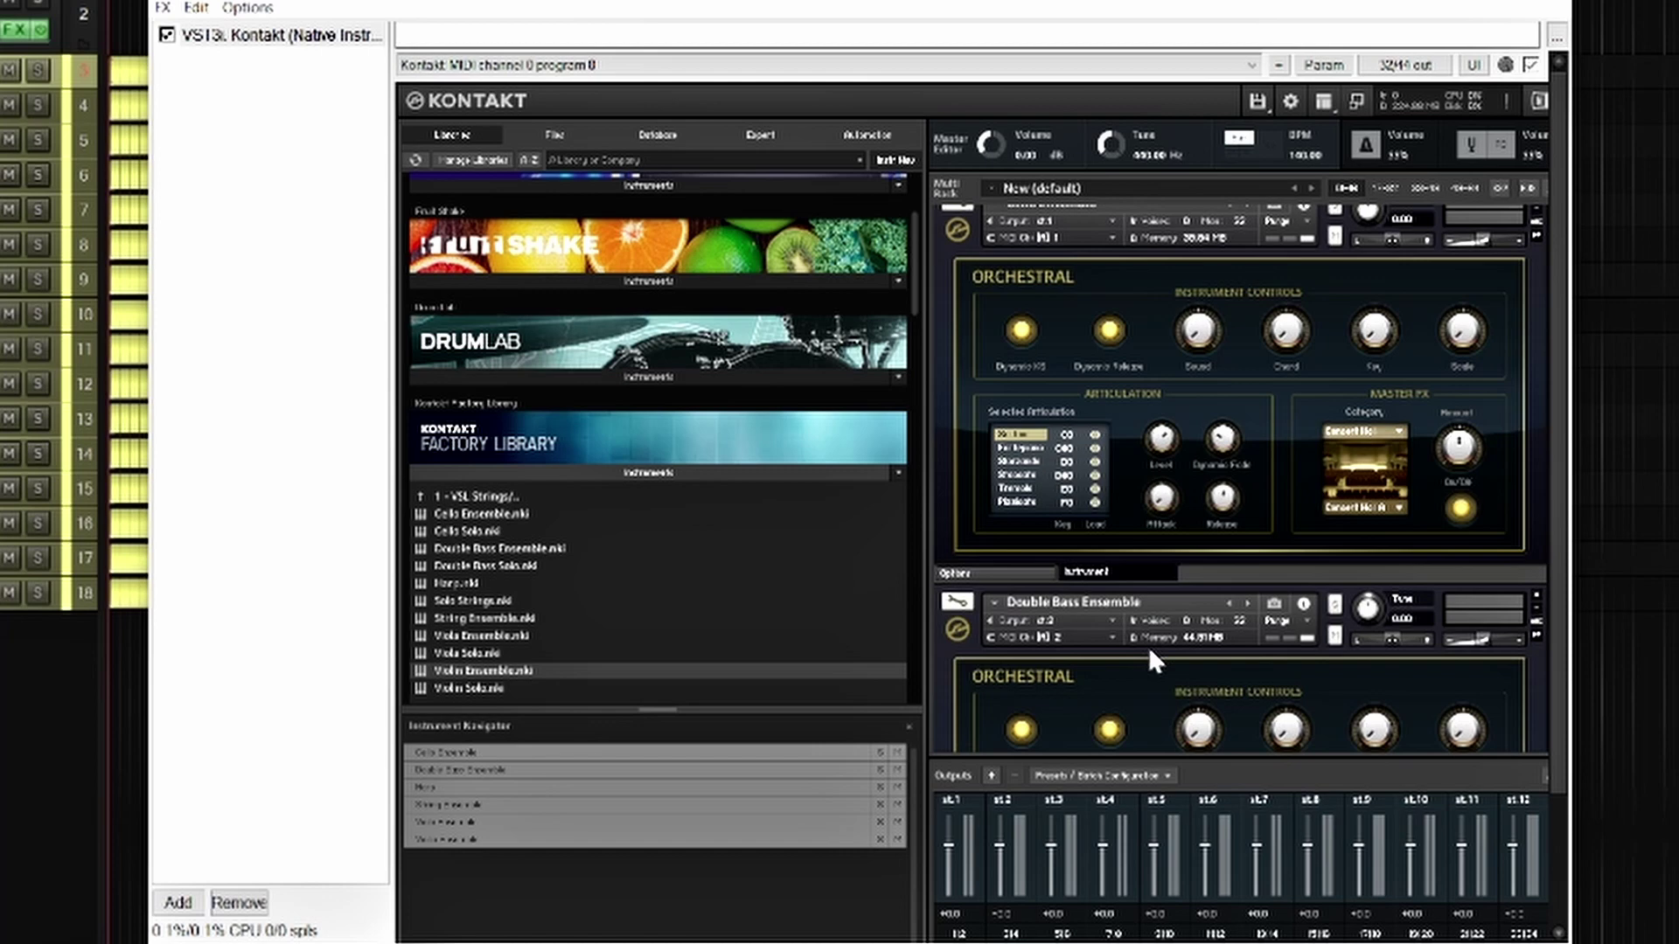
Batch-create one Kontakt output channel per loaded instrument, then close the plugin window.
click(1104, 772)
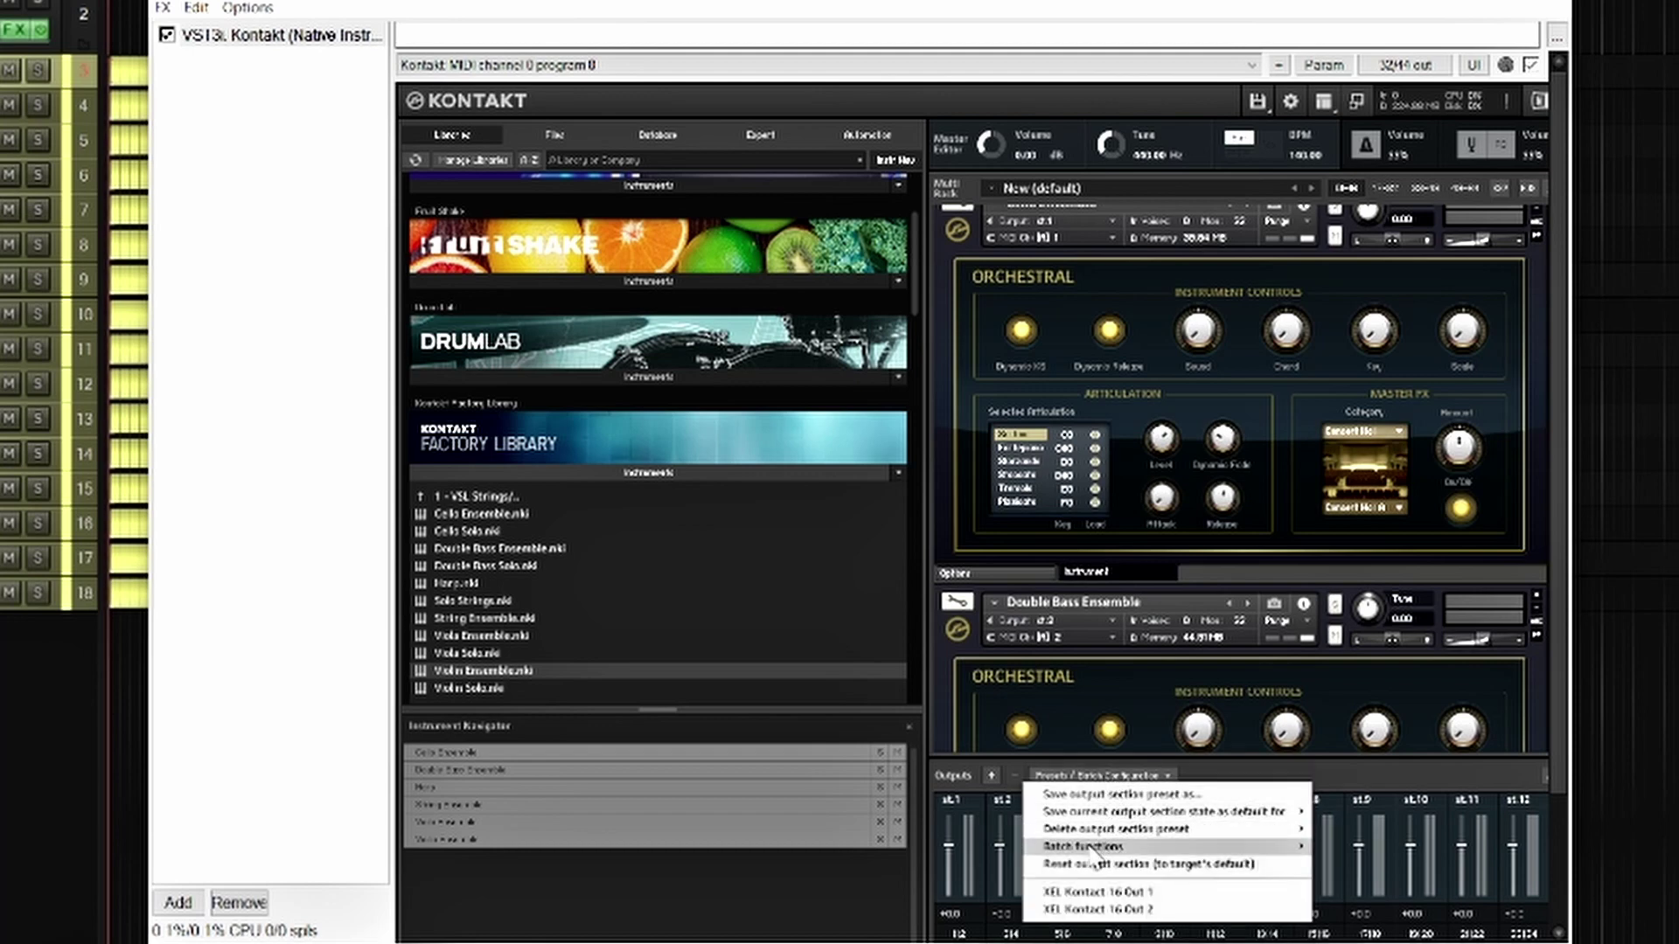
mouse_move(1093, 850)
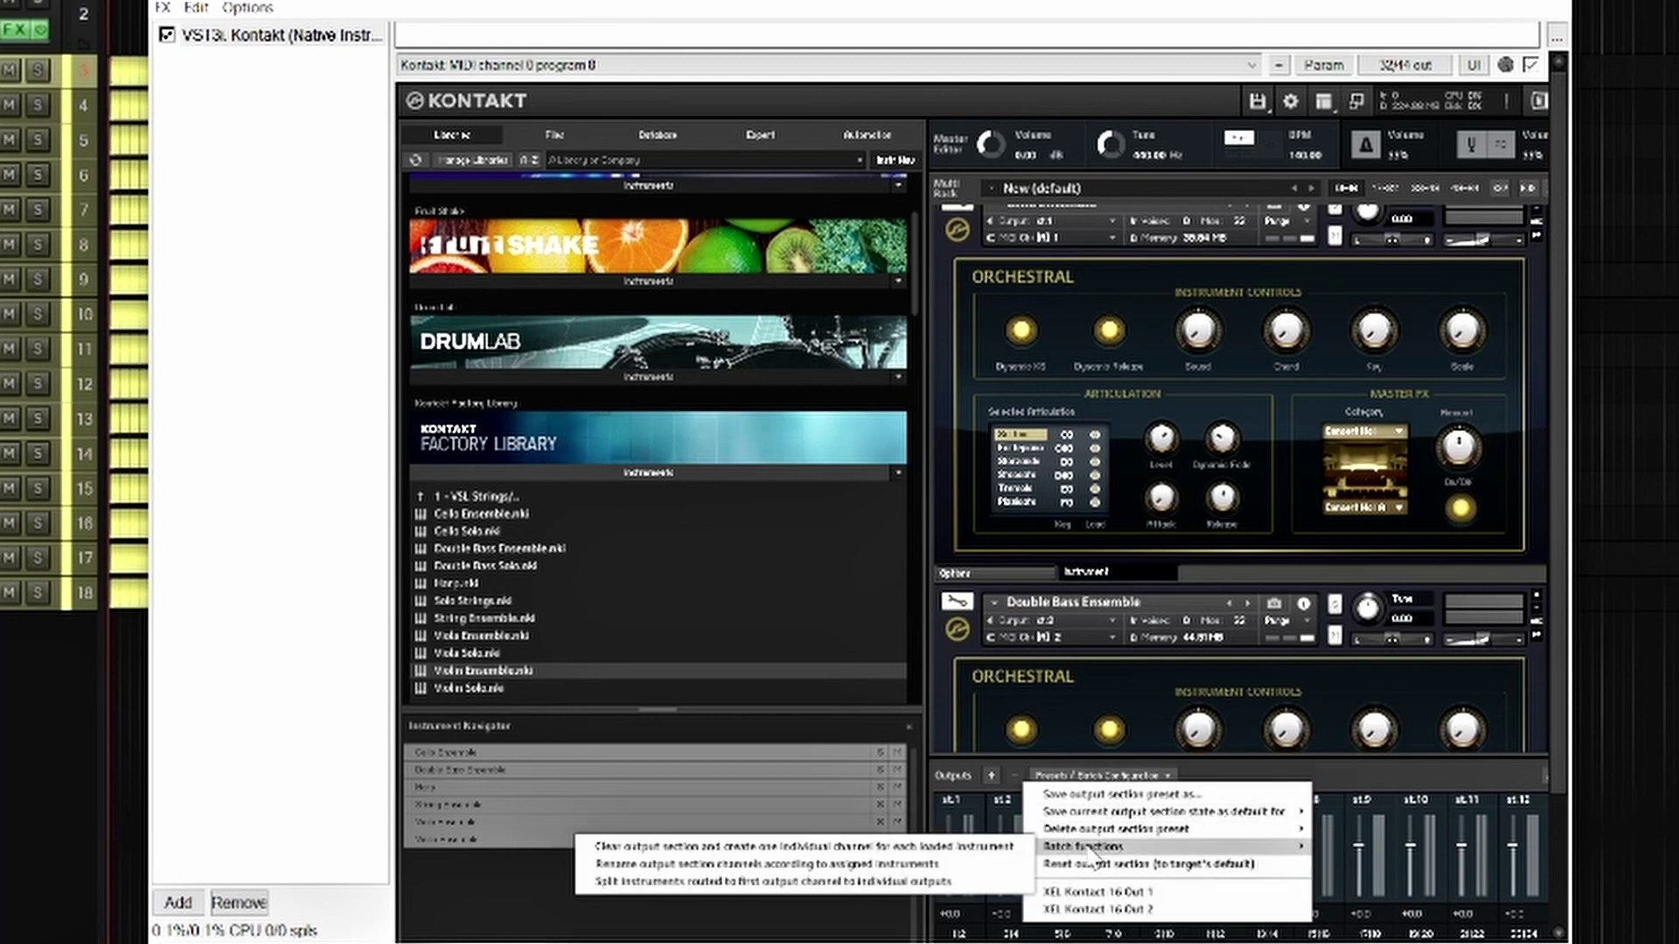
click(1002, 849)
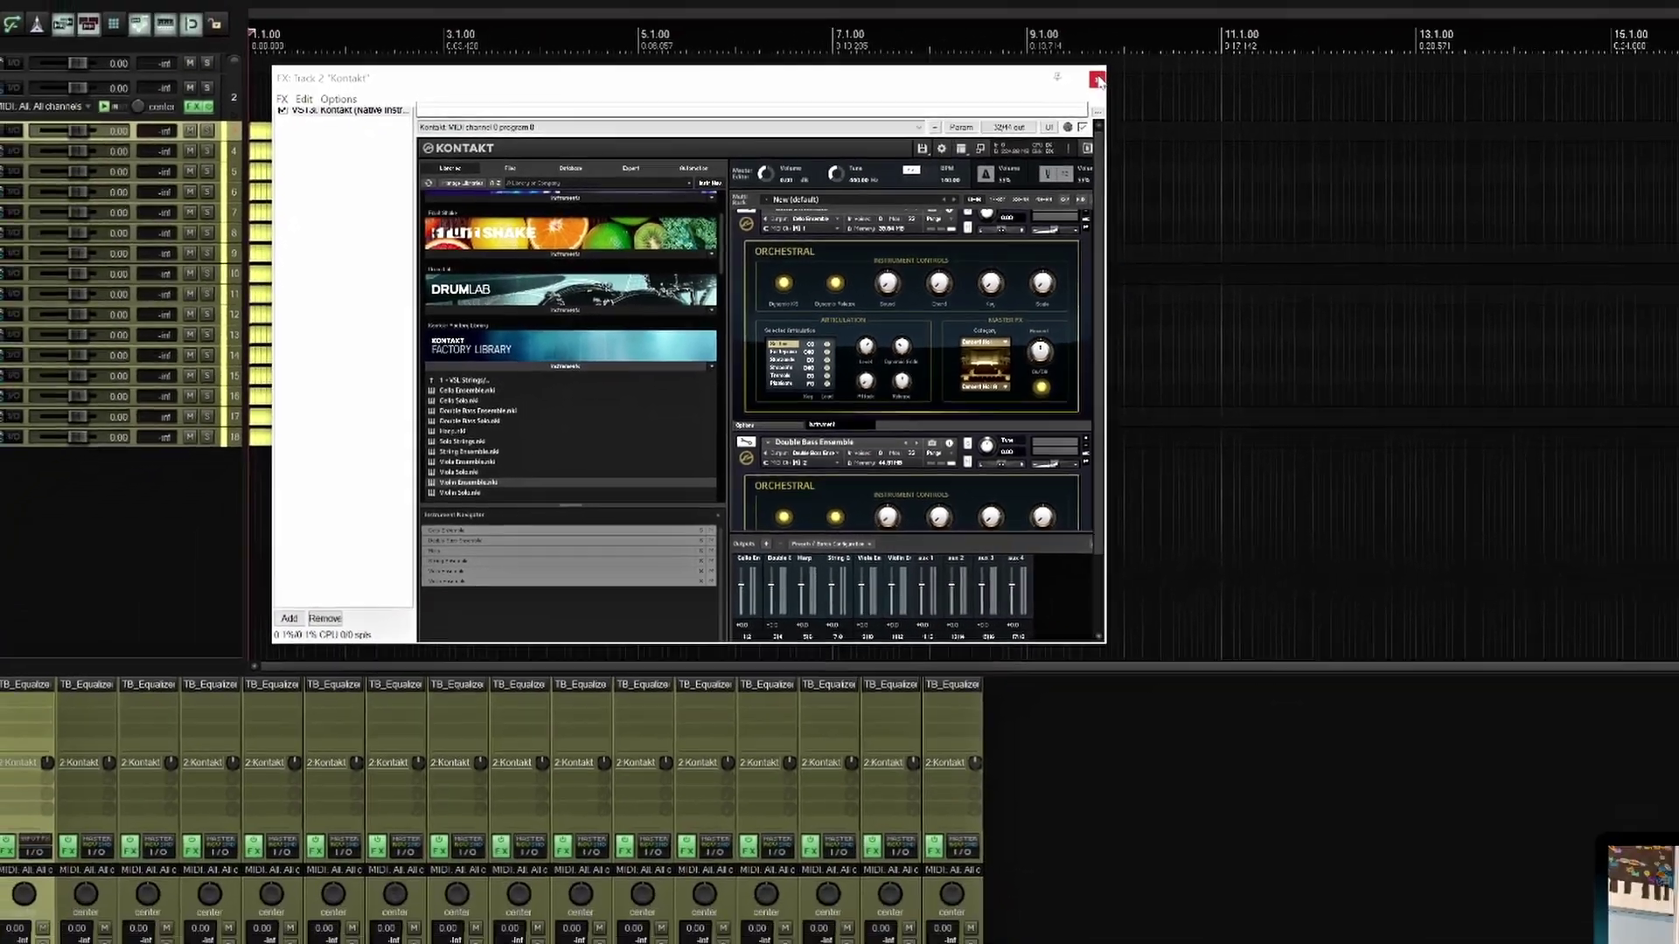
click(1096, 79)
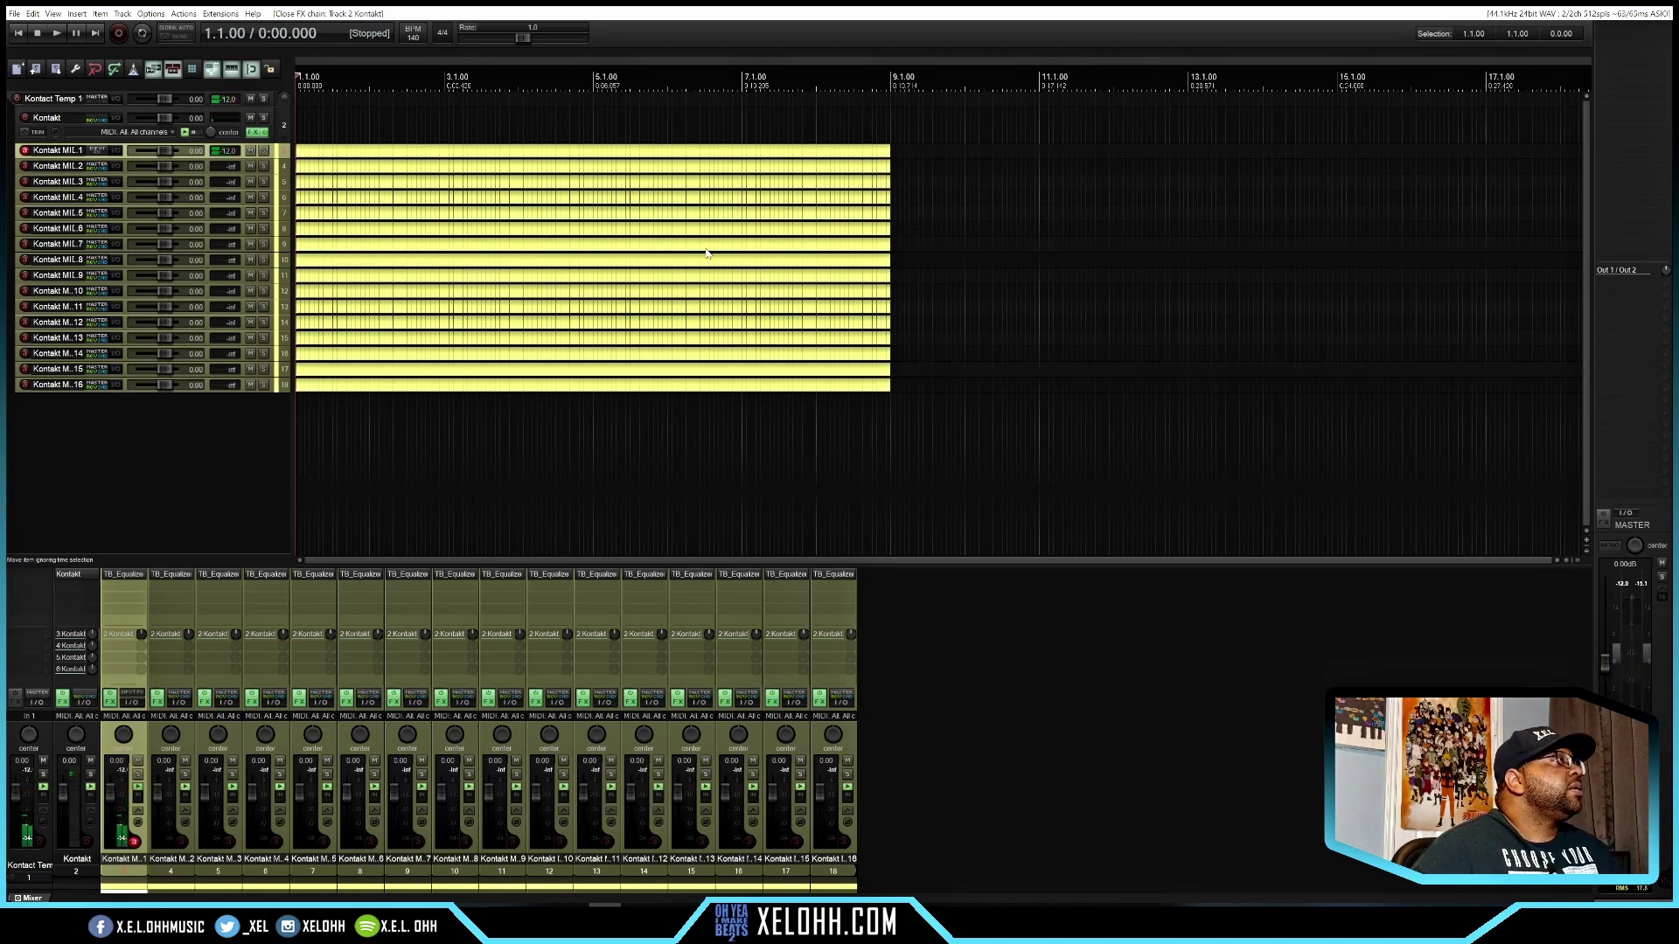
Select and test Kontakt MIDI tracks 2, 3 and 4 in turn, leaving track 4 armed.
click(282, 169)
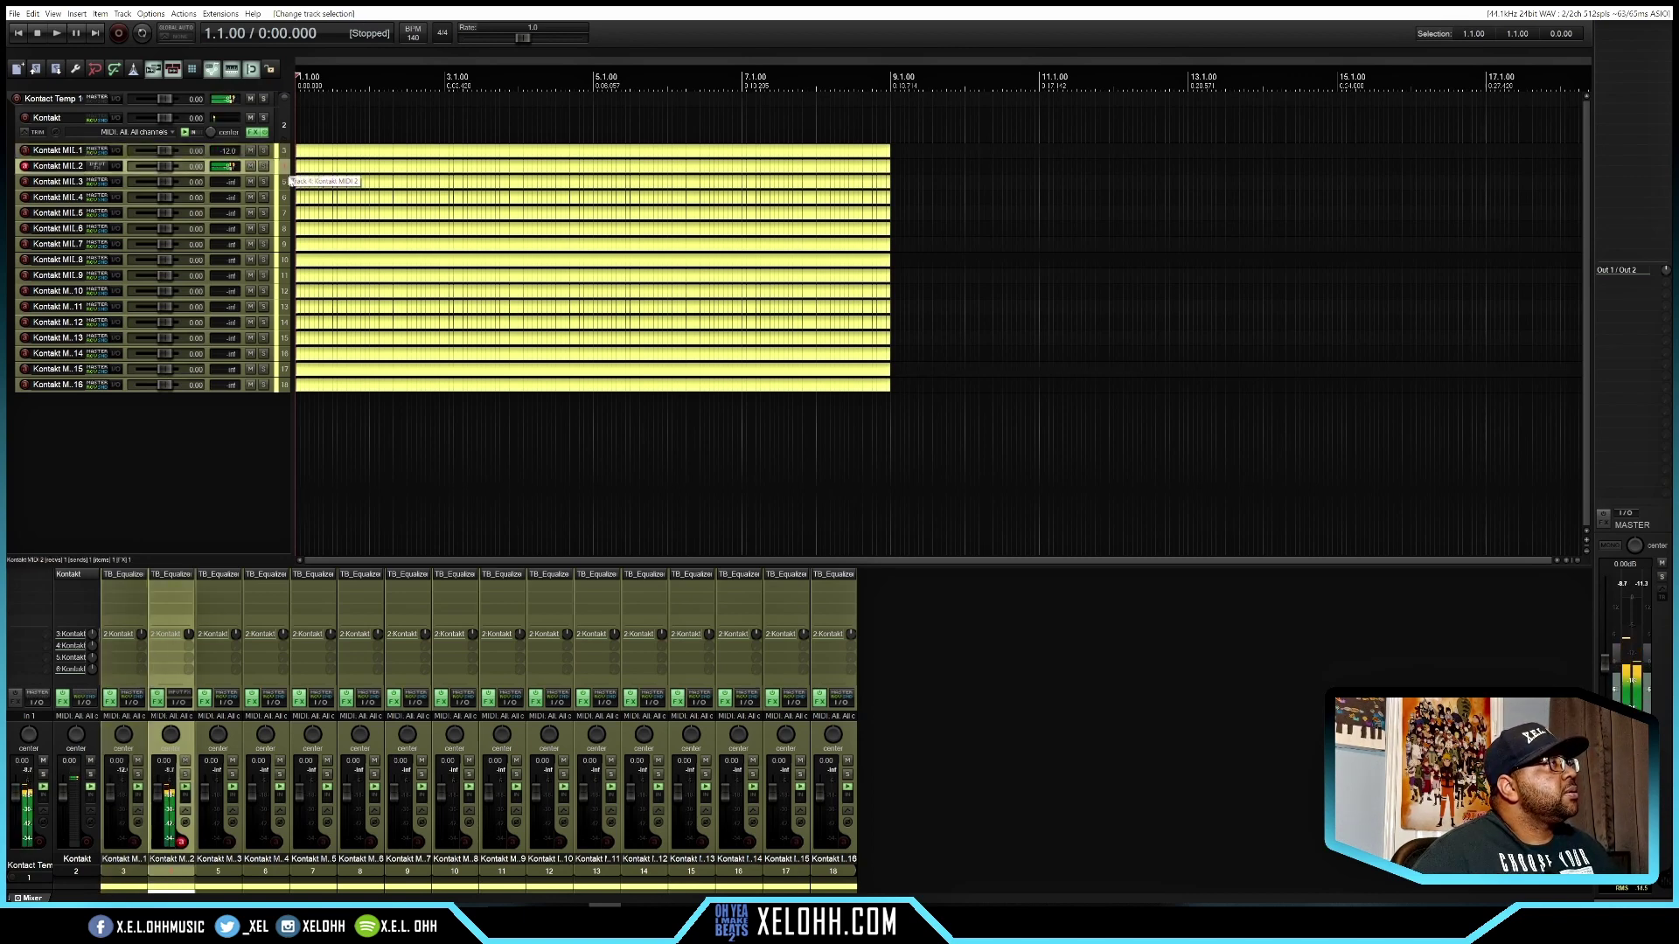
click(284, 183)
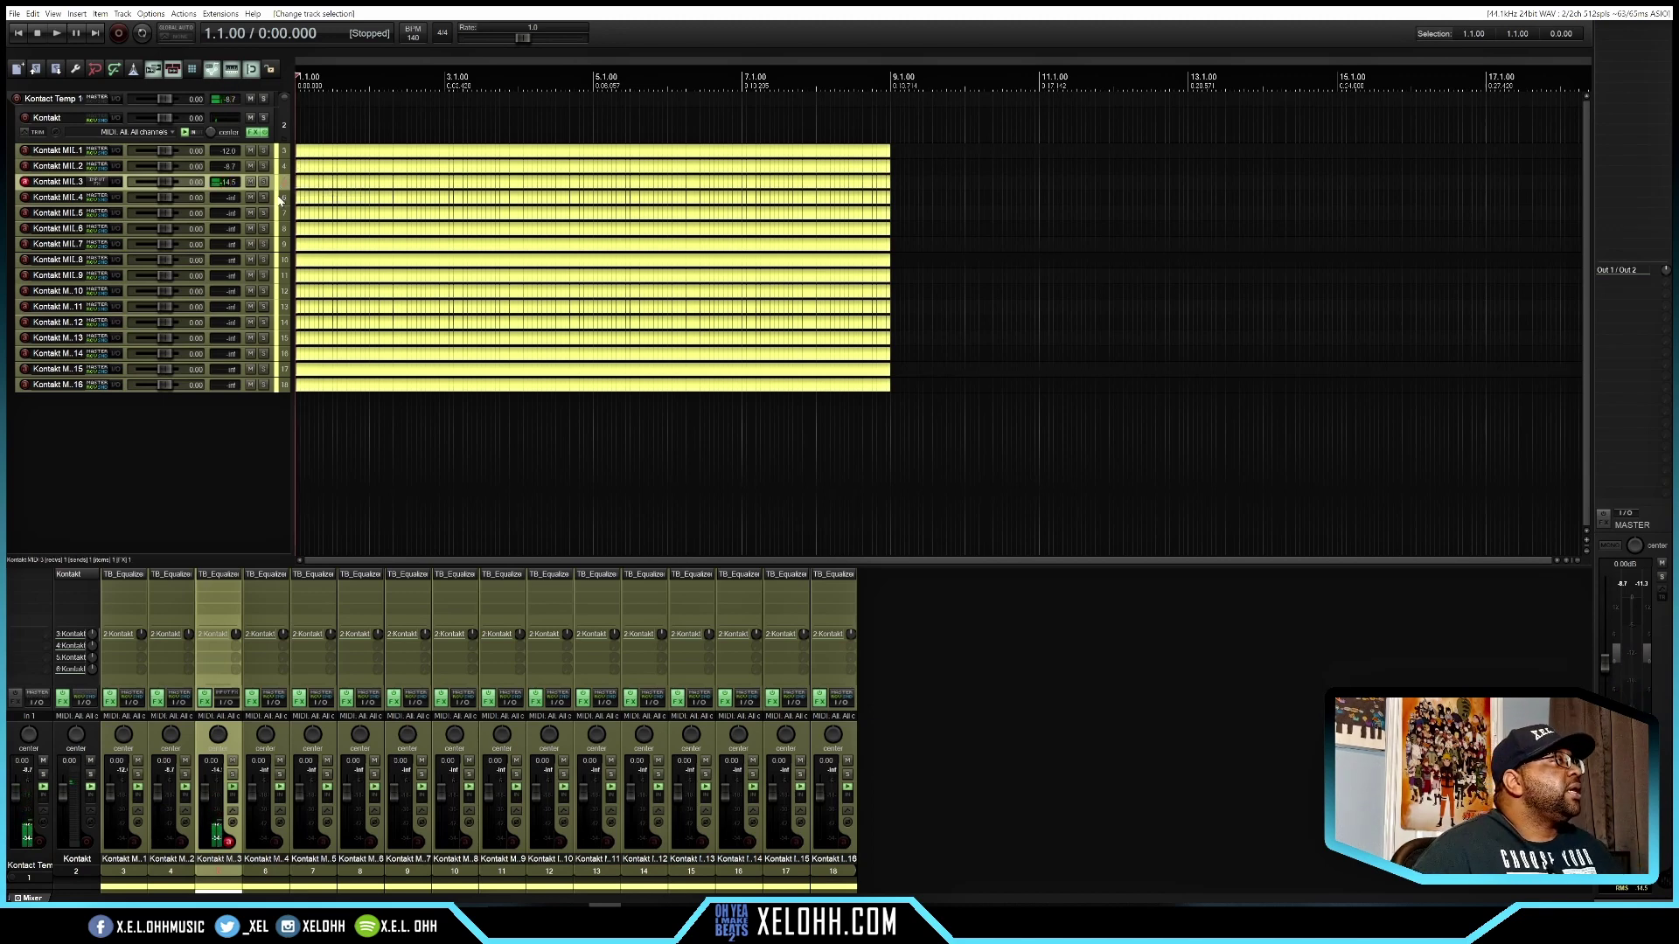
click(285, 201)
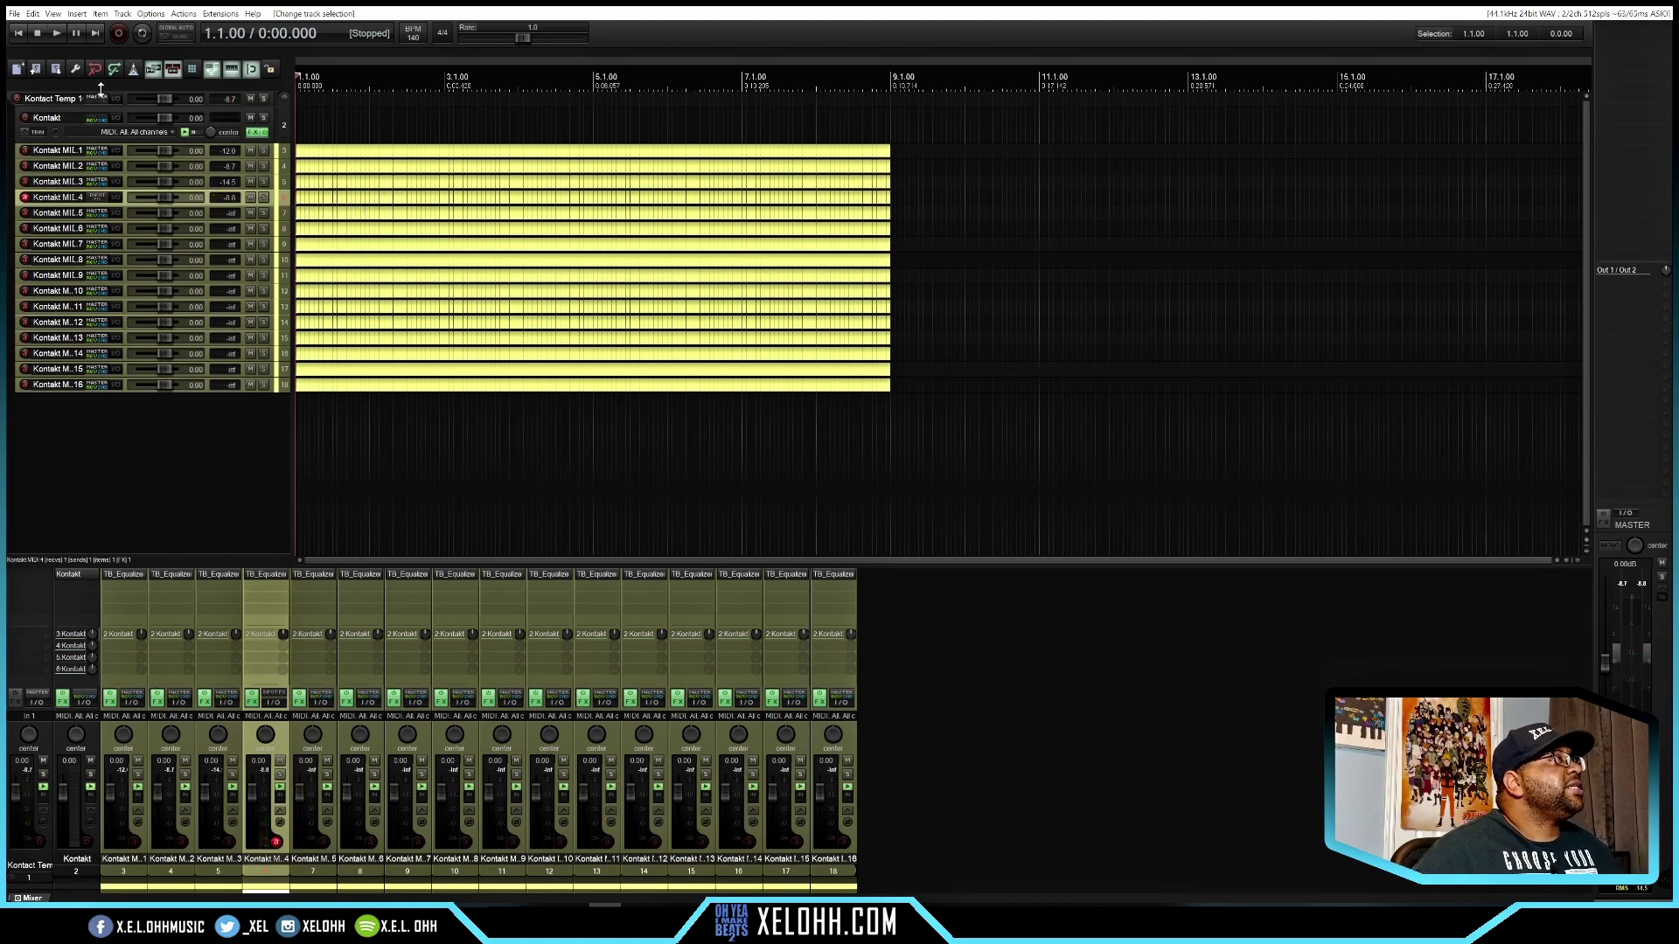
Close the current project without saving changes.
click(15, 14)
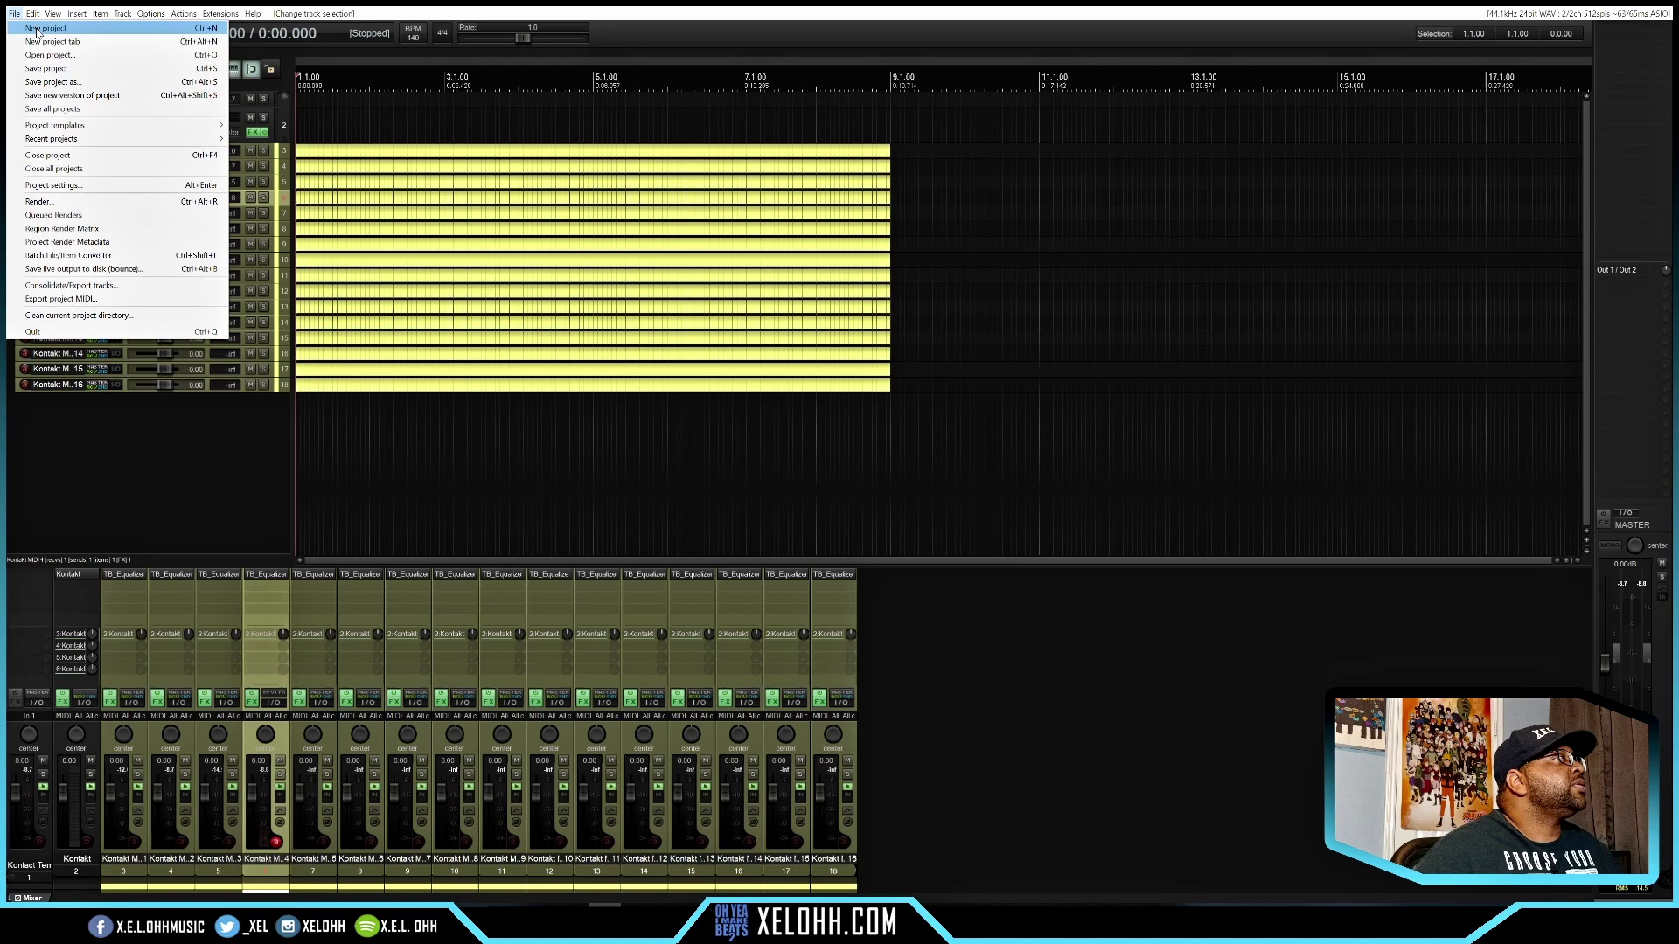
click(39, 34)
click(842, 502)
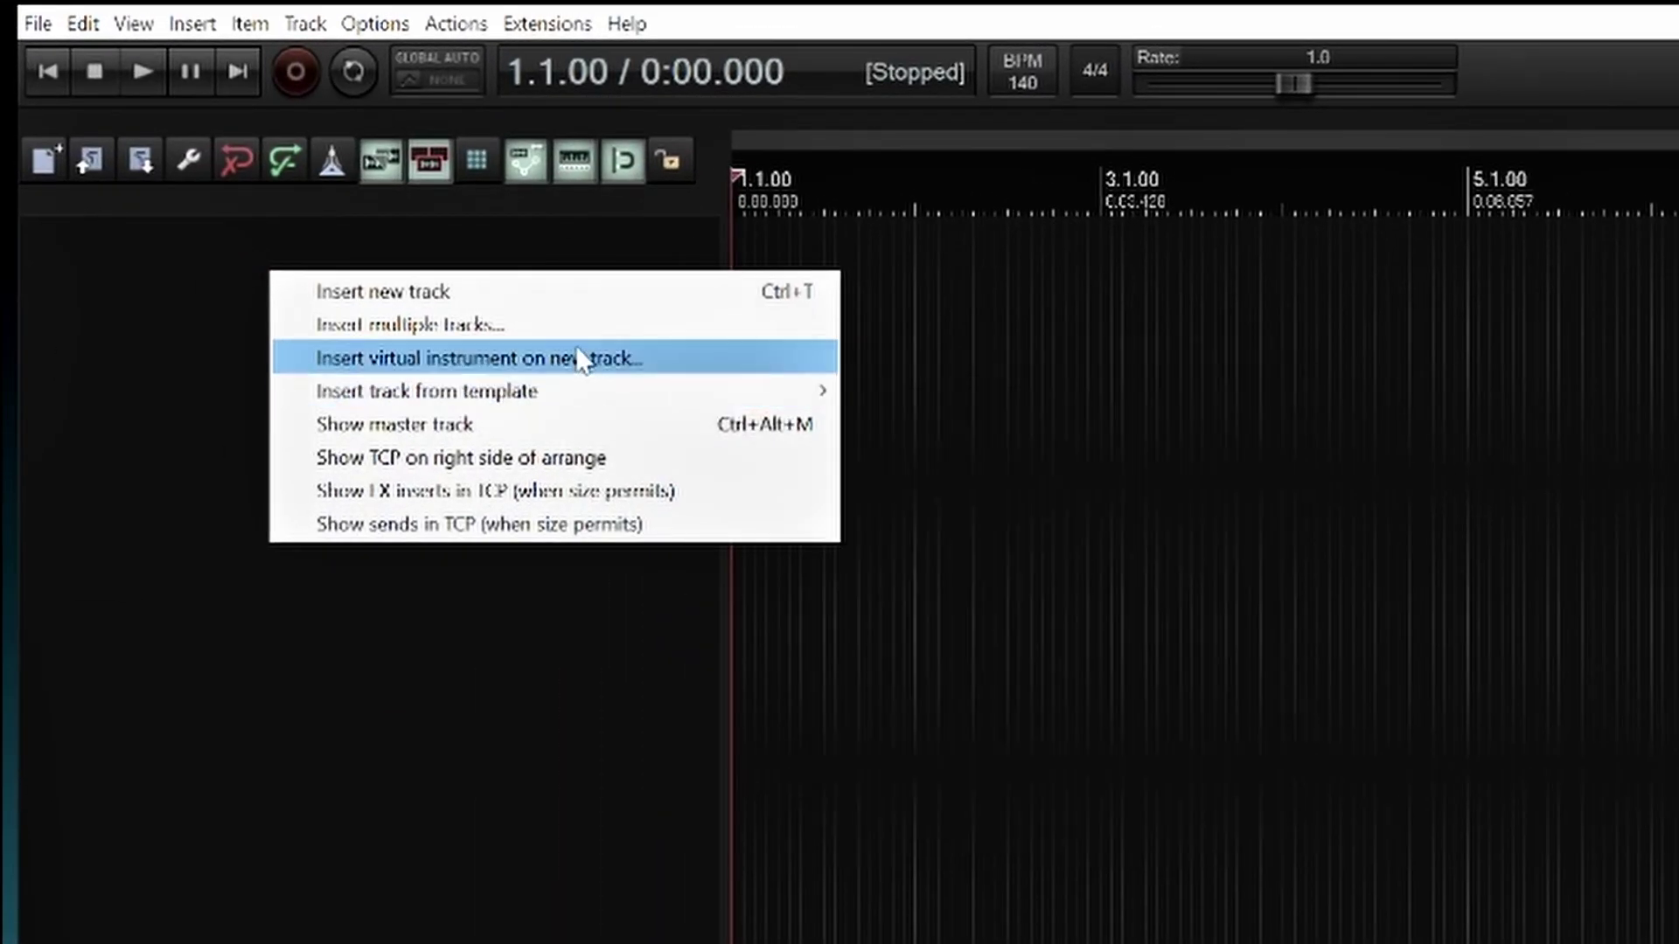
Add the VST3i Kontakt (64 out) instrument on a new track.
click(423, 357)
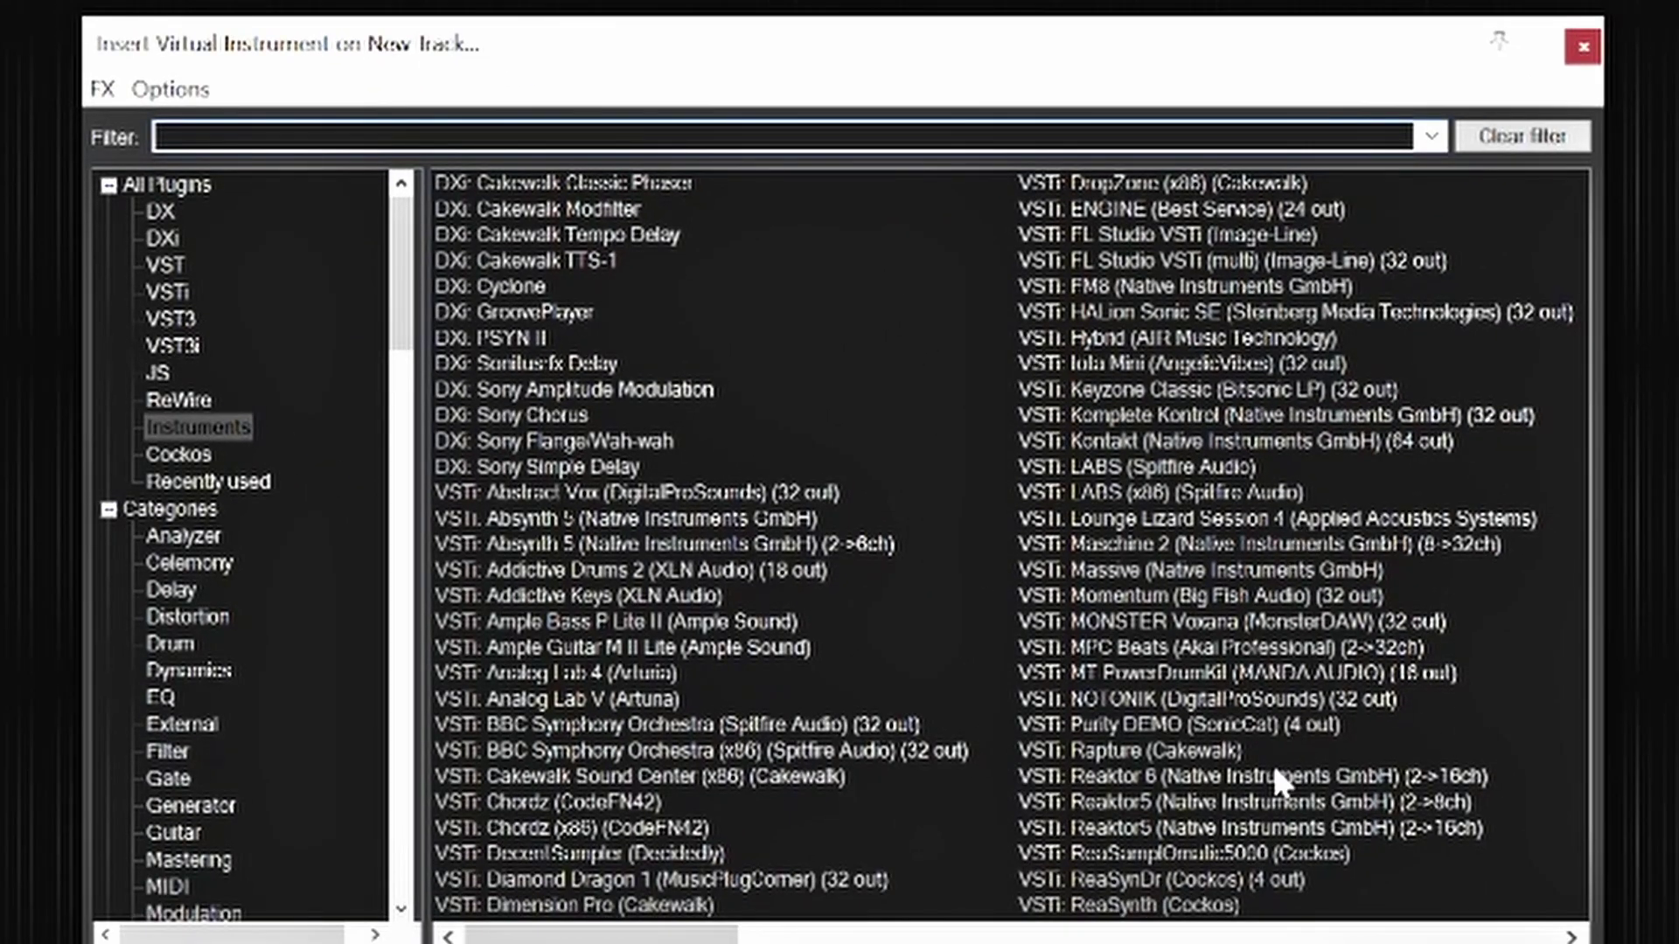
click(747, 934)
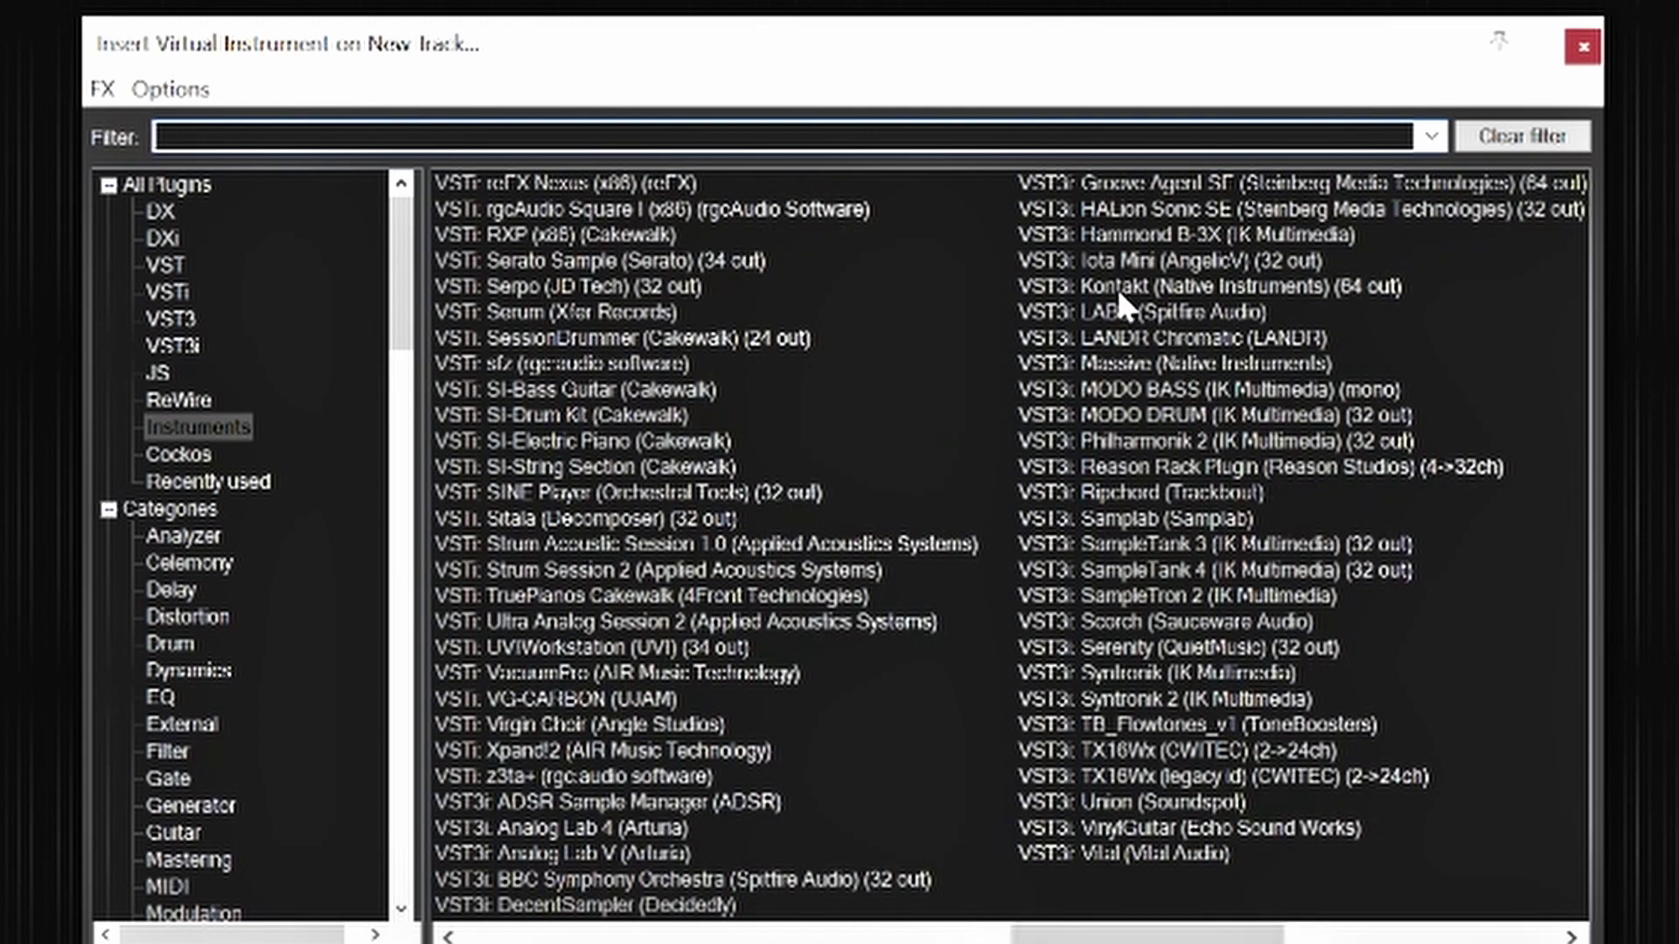
click(1112, 287)
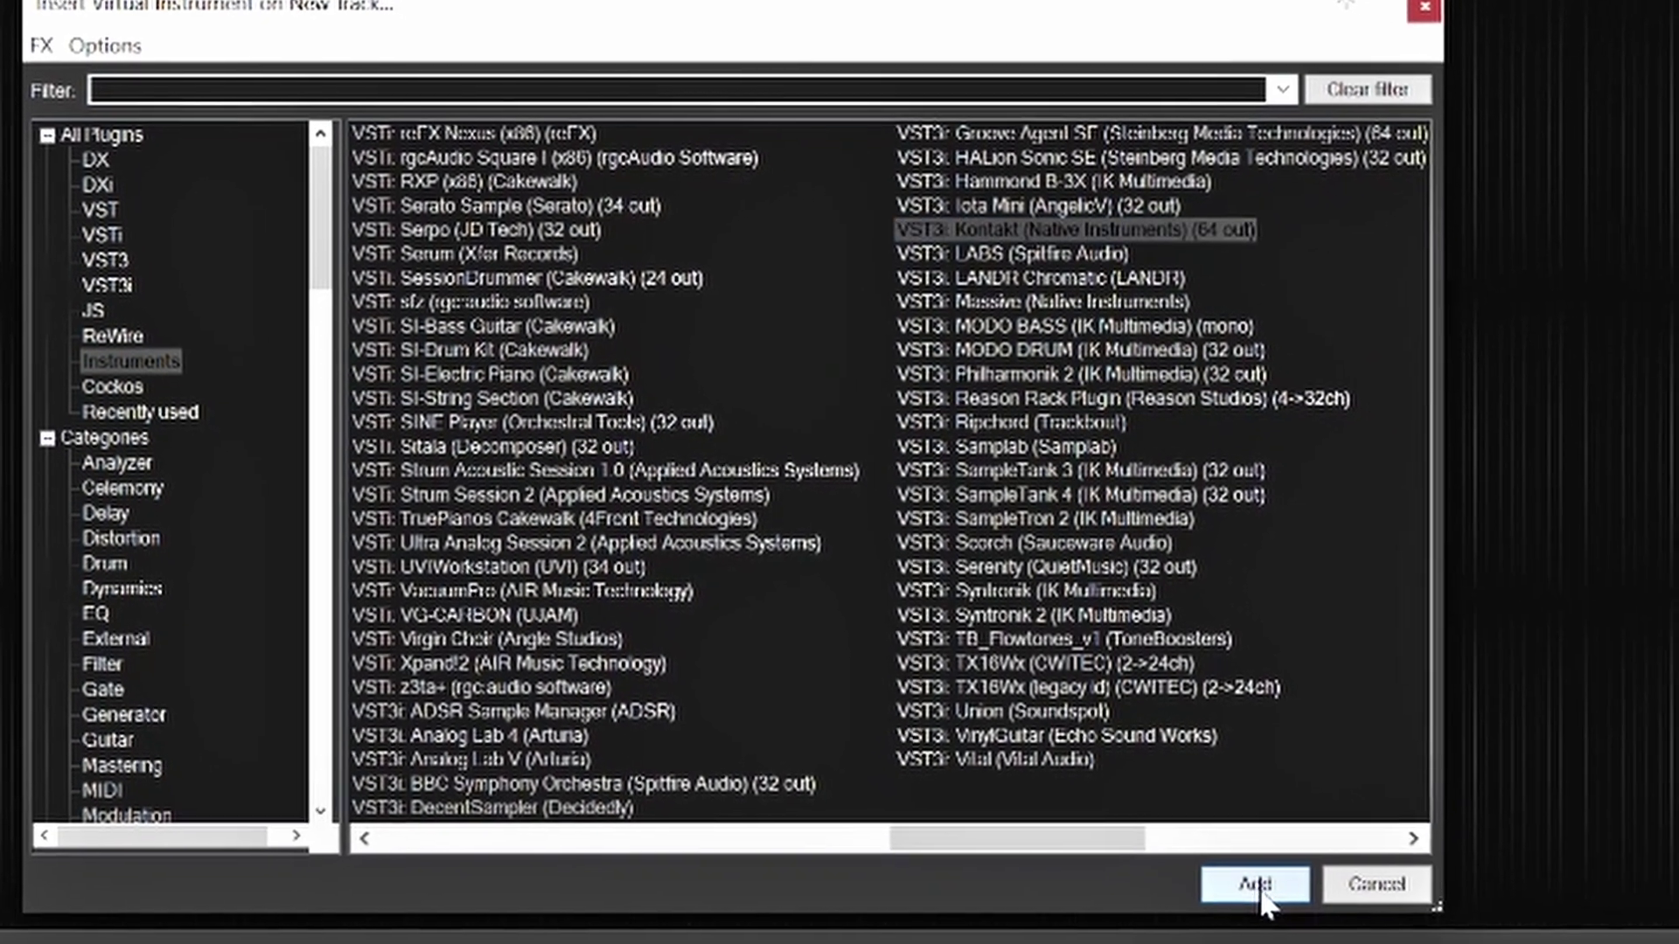
click(1267, 885)
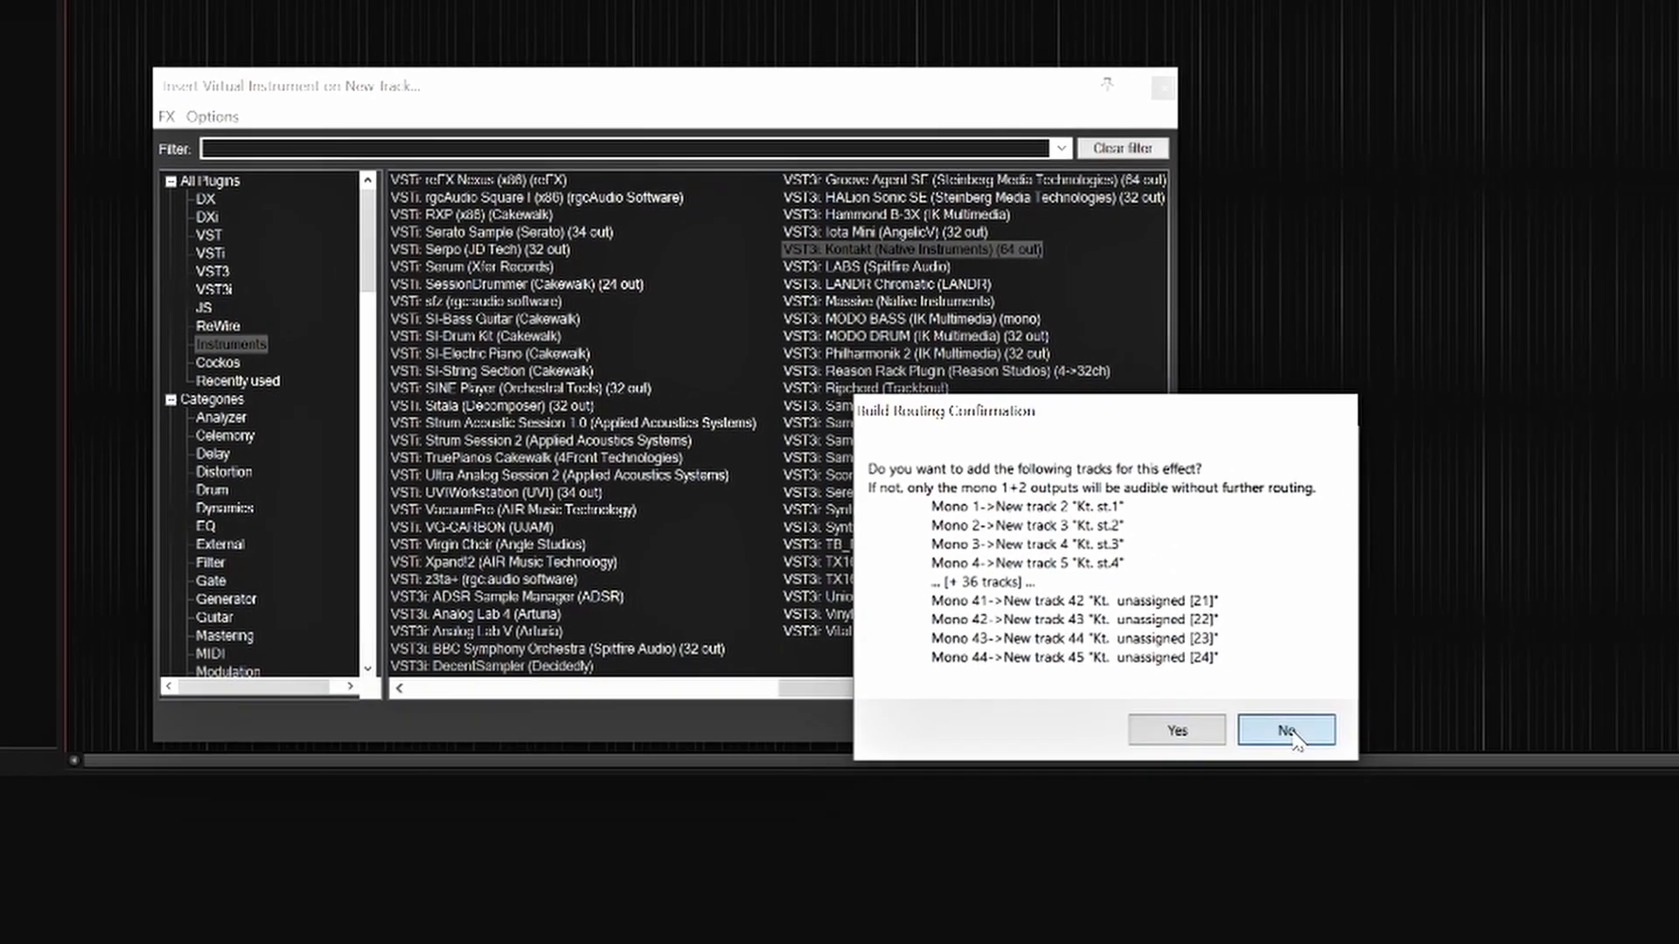
Decline the routing prompt and build 16 channels of MIDI routing to the Kontakt track.
click(1555, 872)
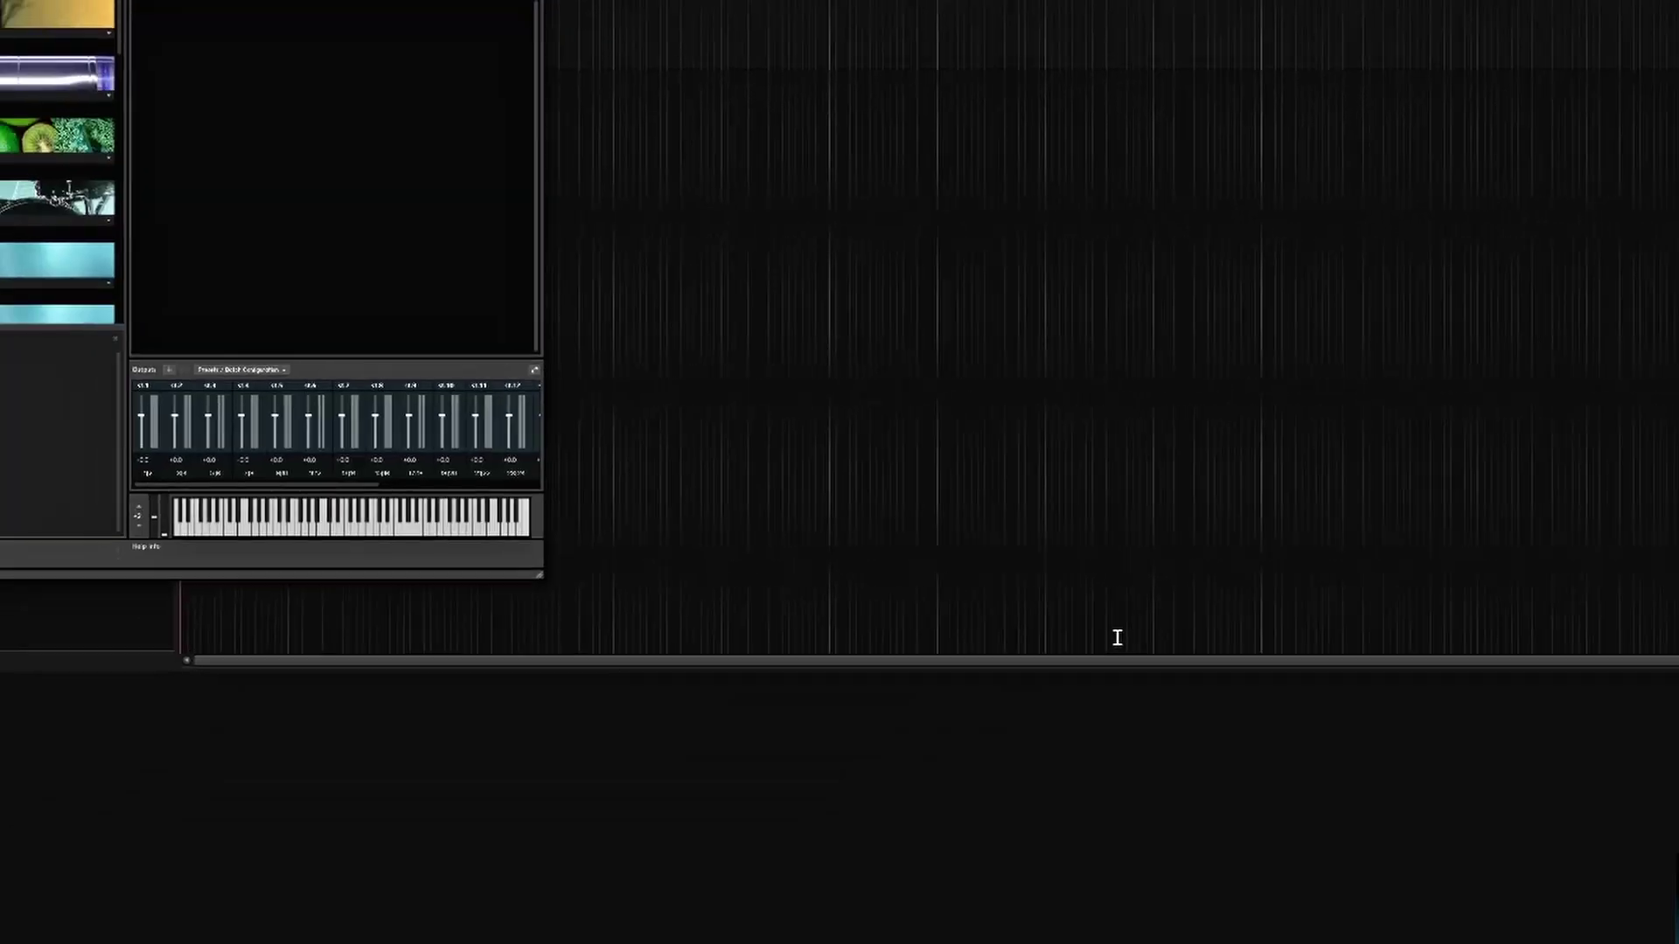
drag(313, 30, 727, 91)
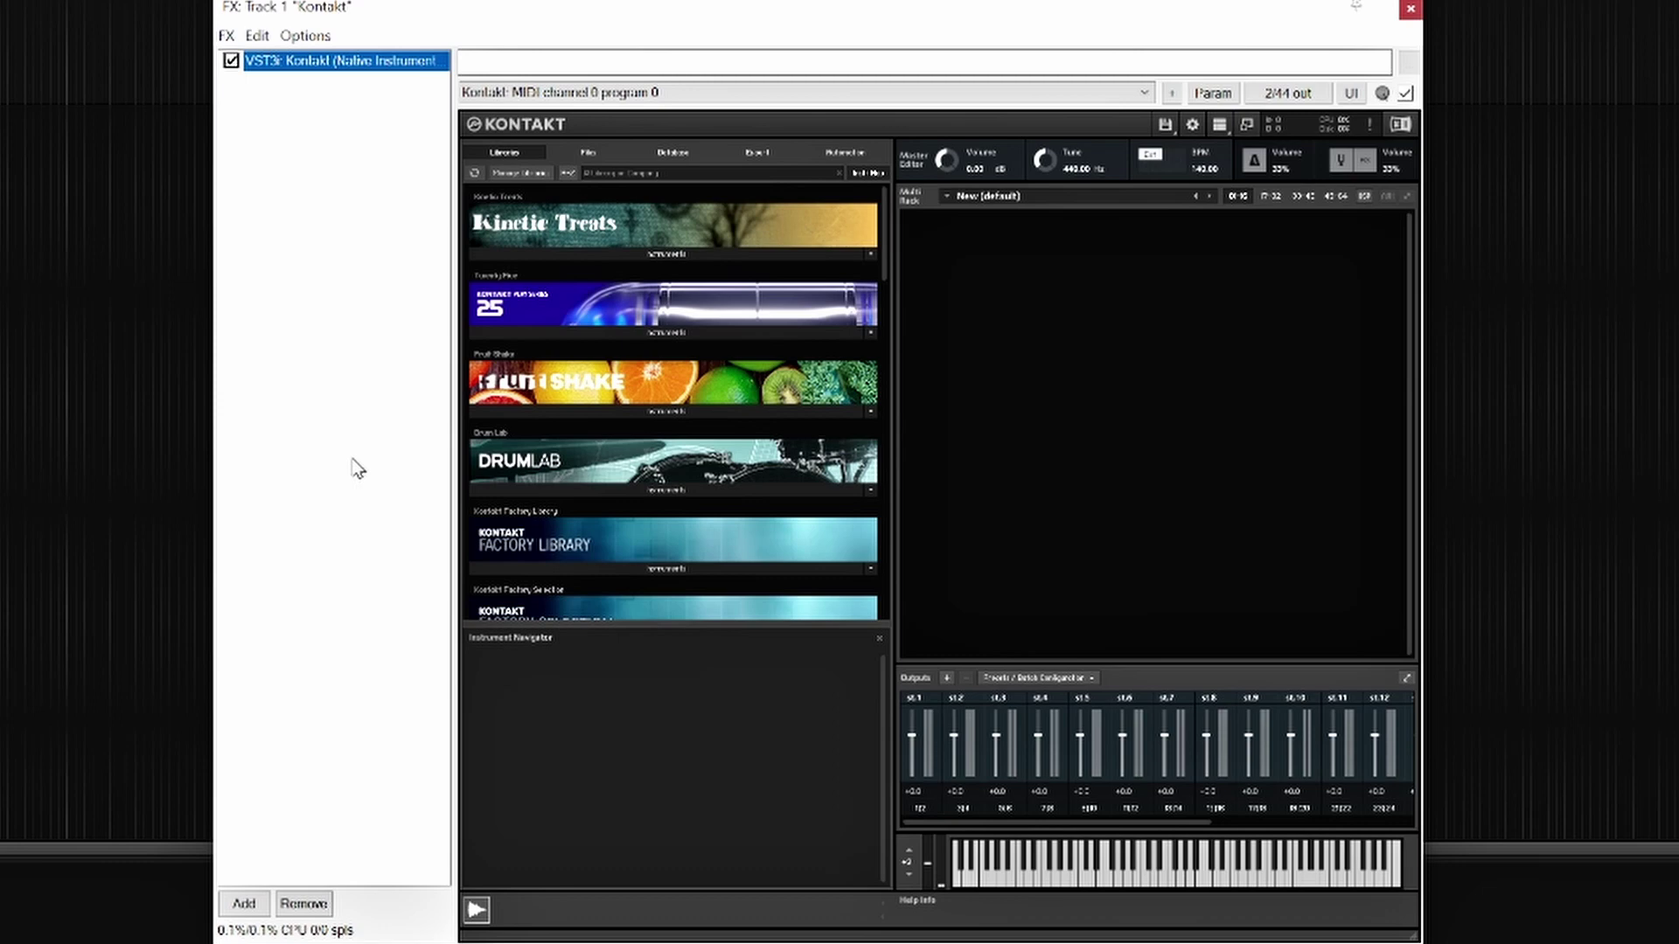
click(307, 38)
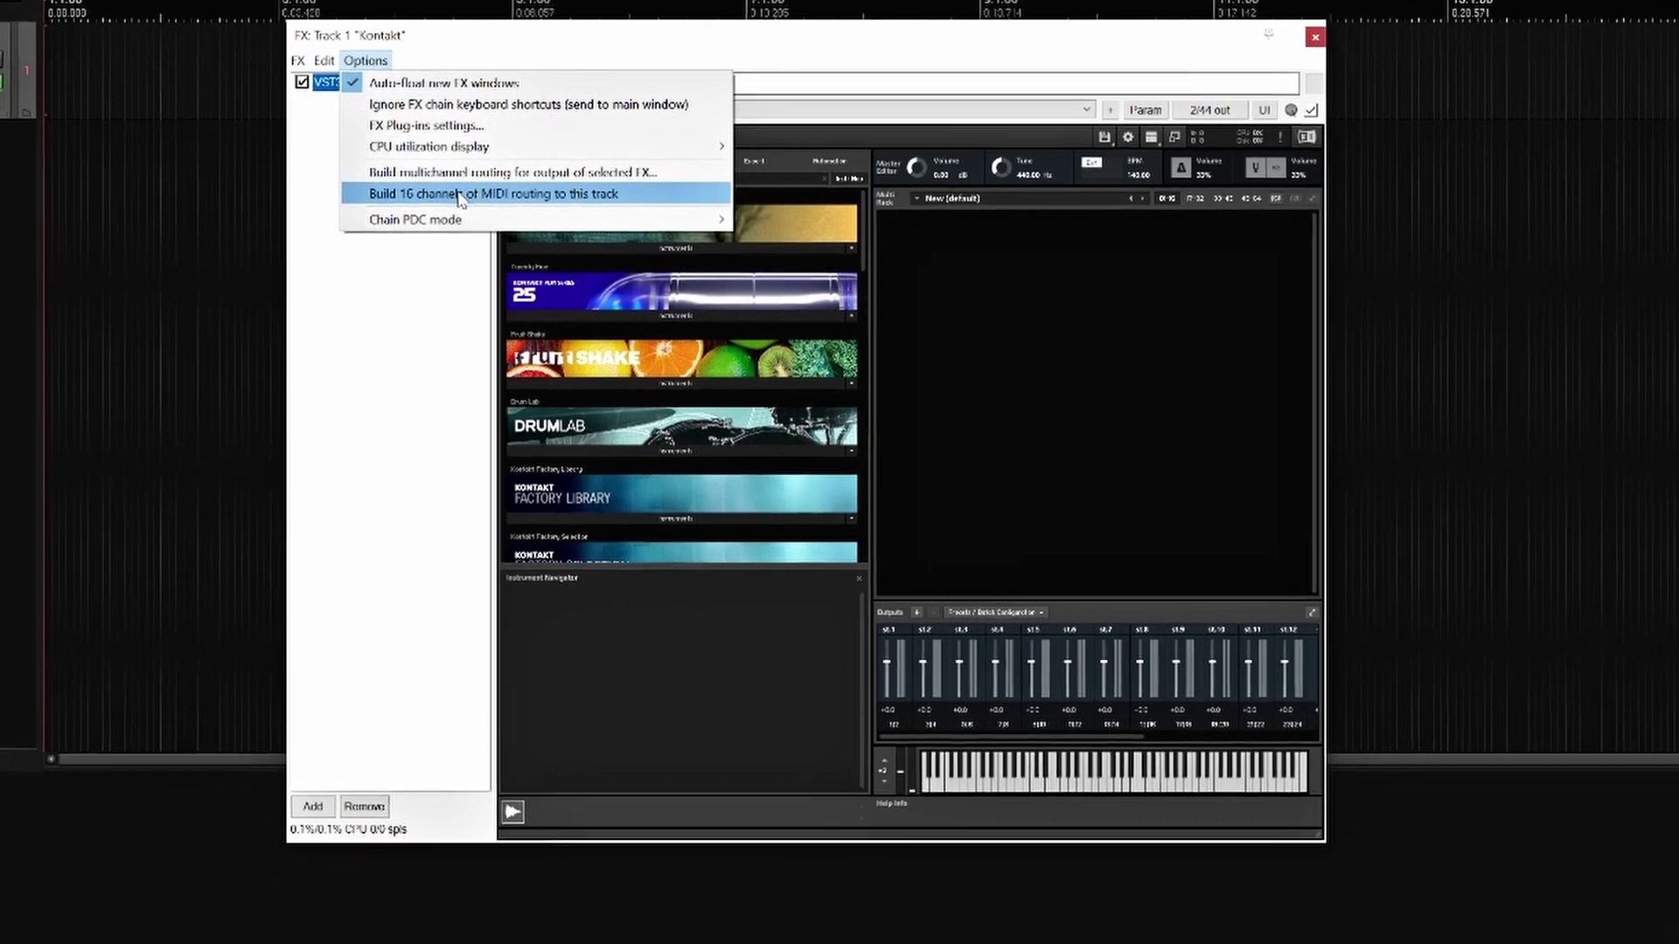
click(395, 190)
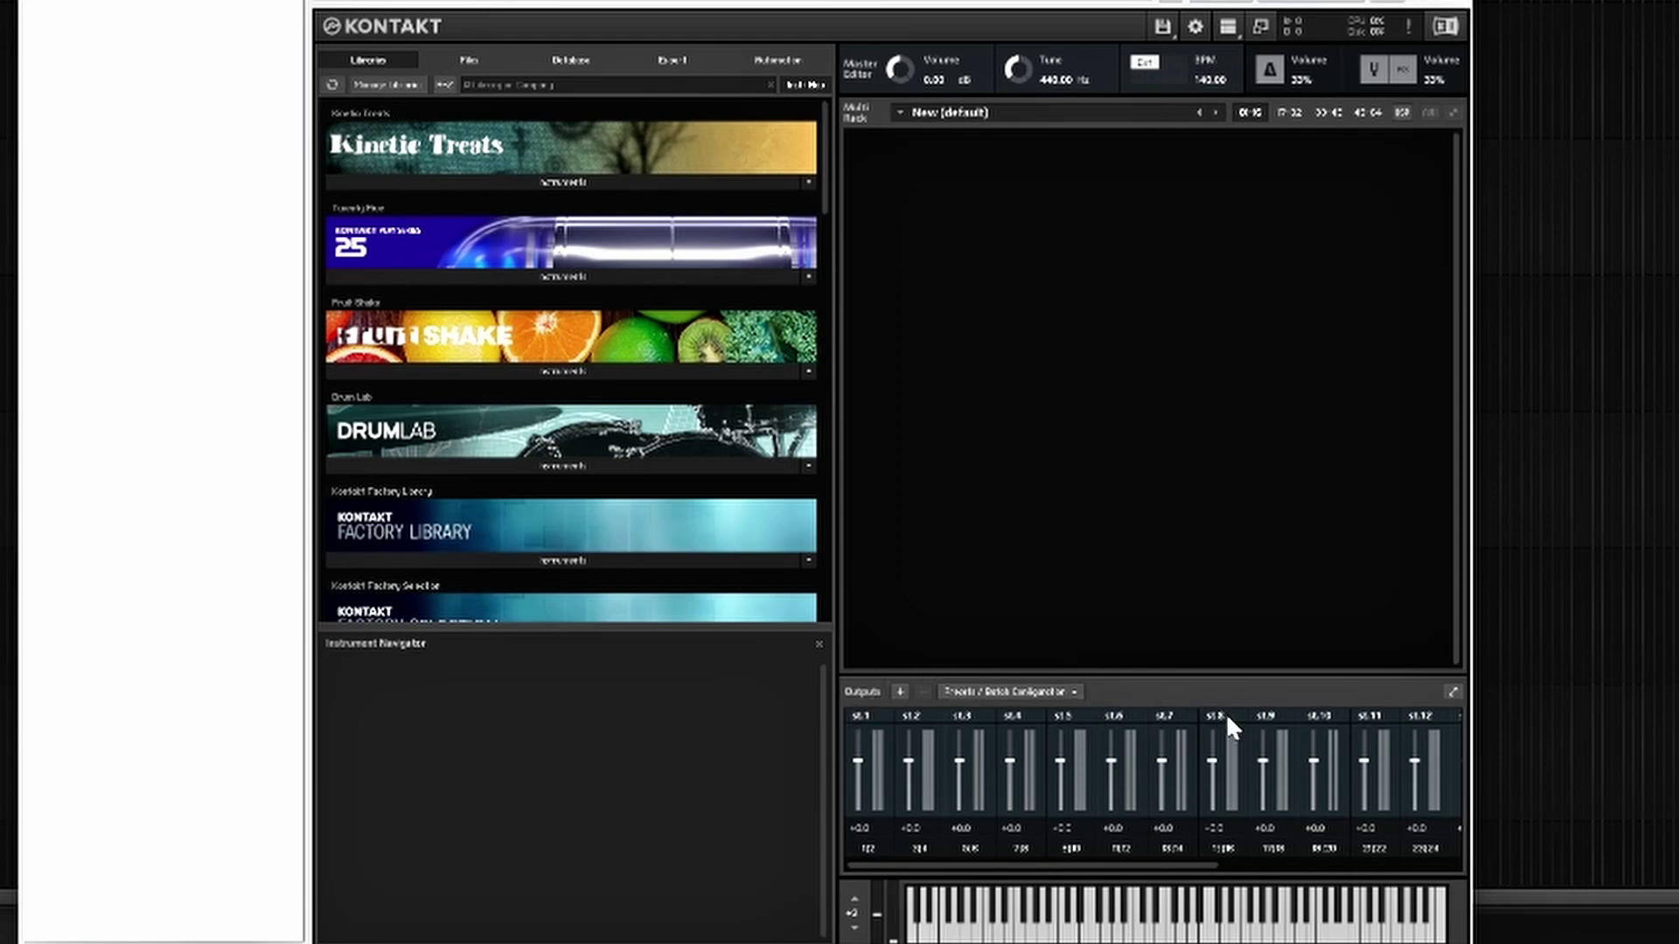
Inspect Kontakt's view, add-output and batch options without changes, then close the plugin window.
click(1228, 28)
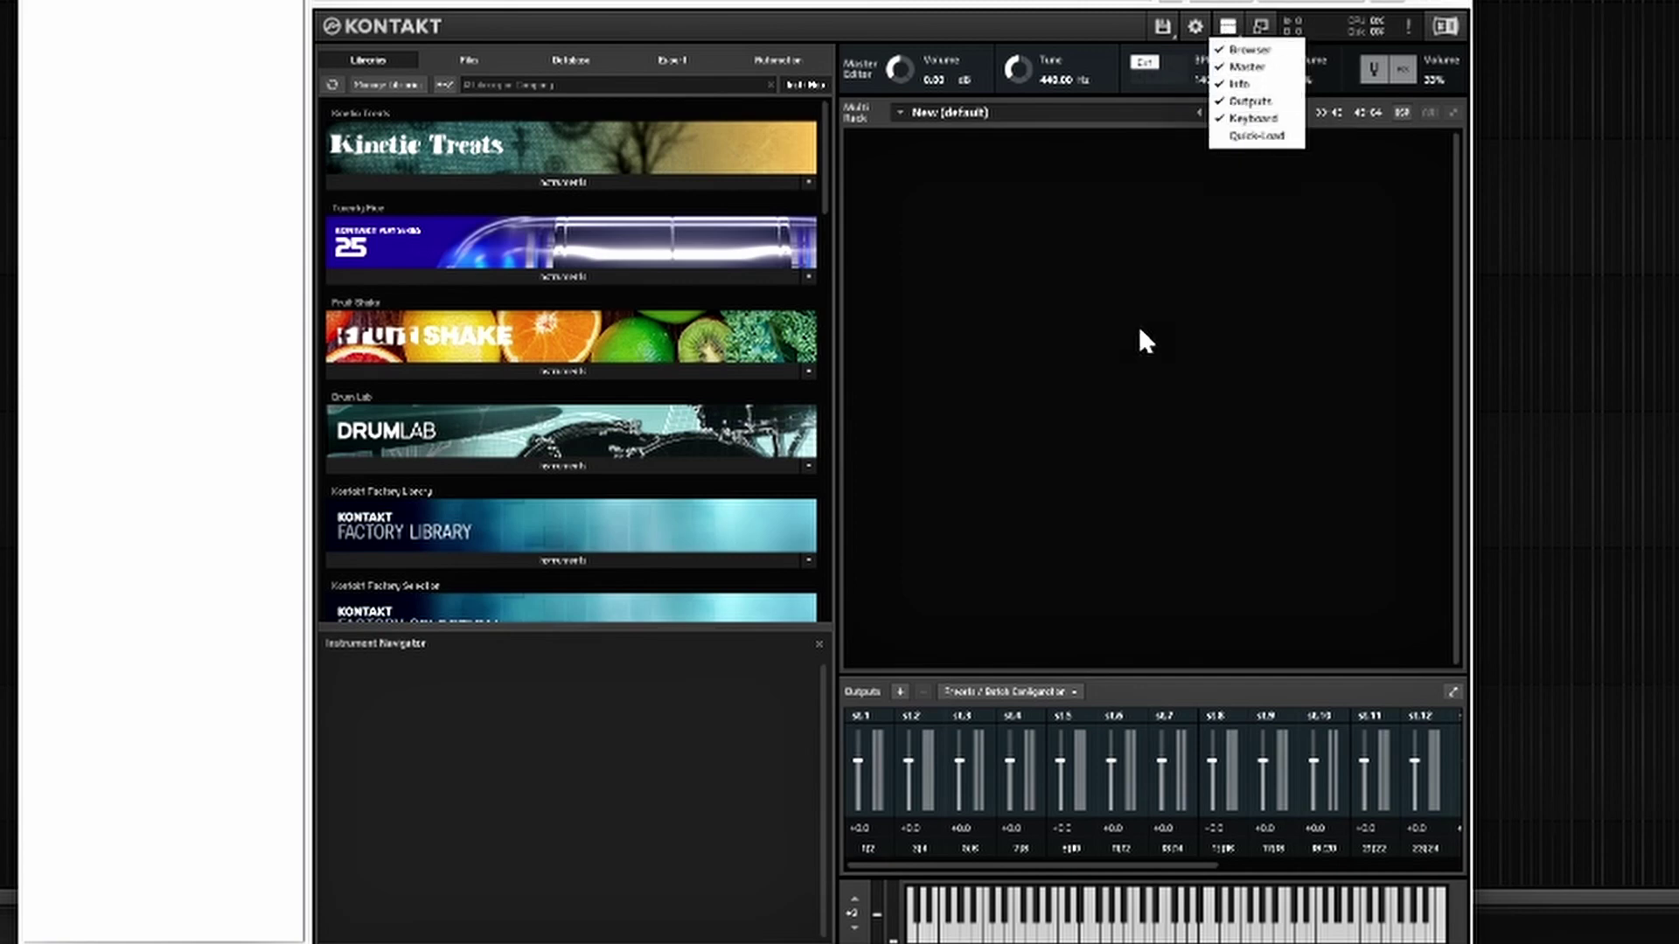
click(964, 632)
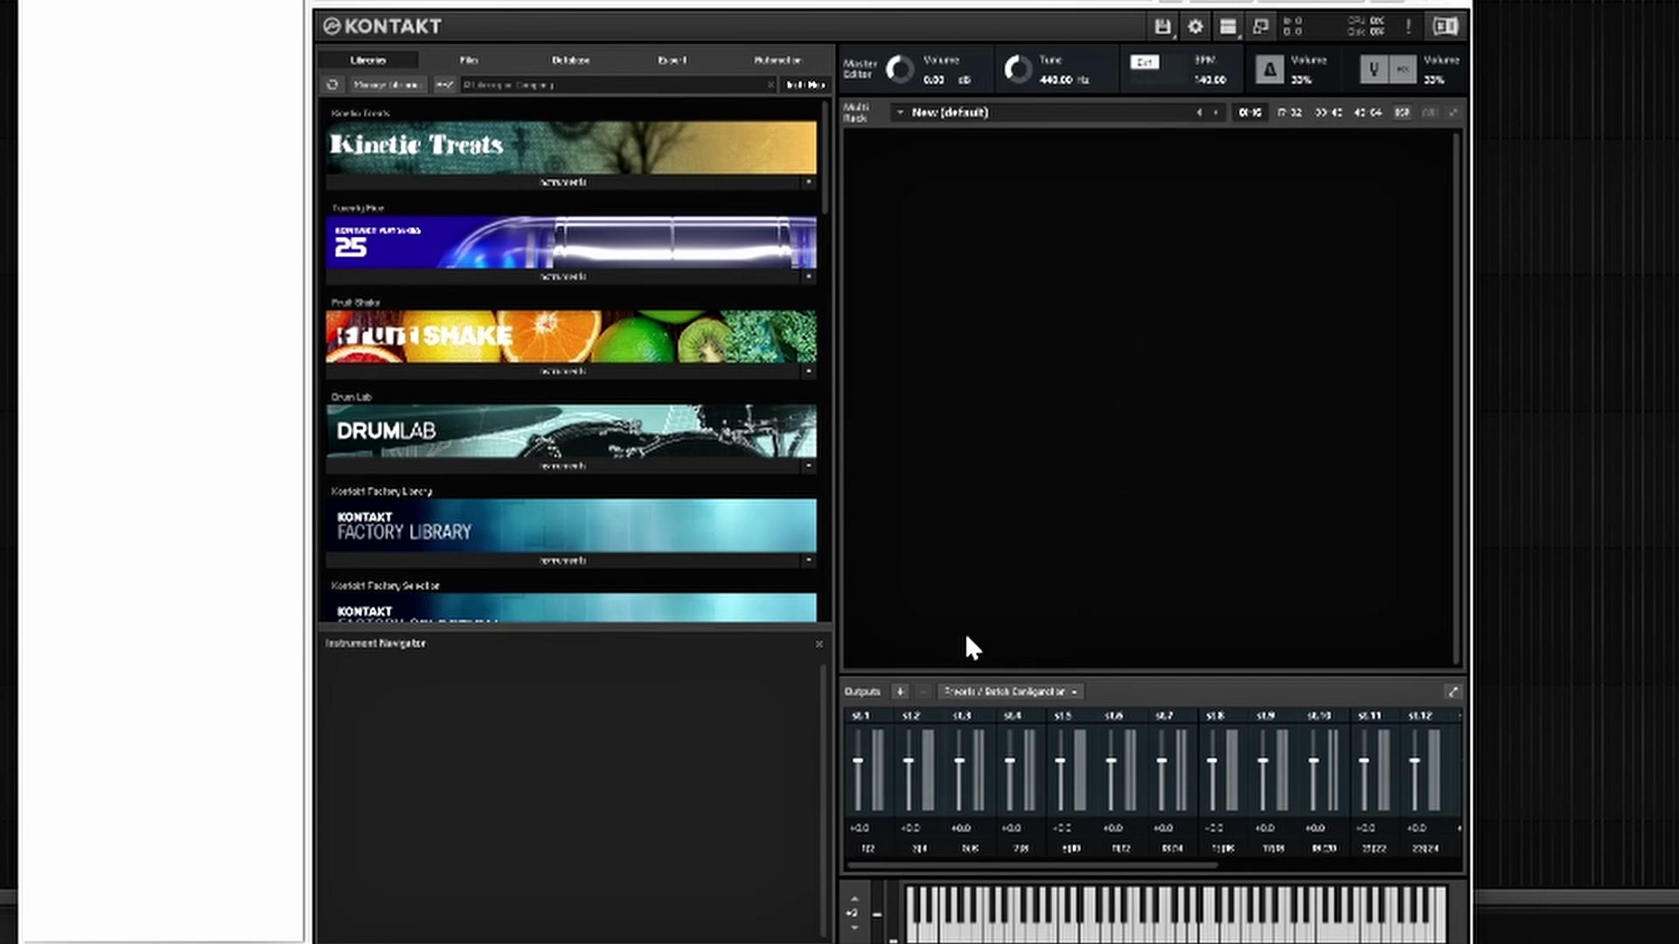
click(899, 692)
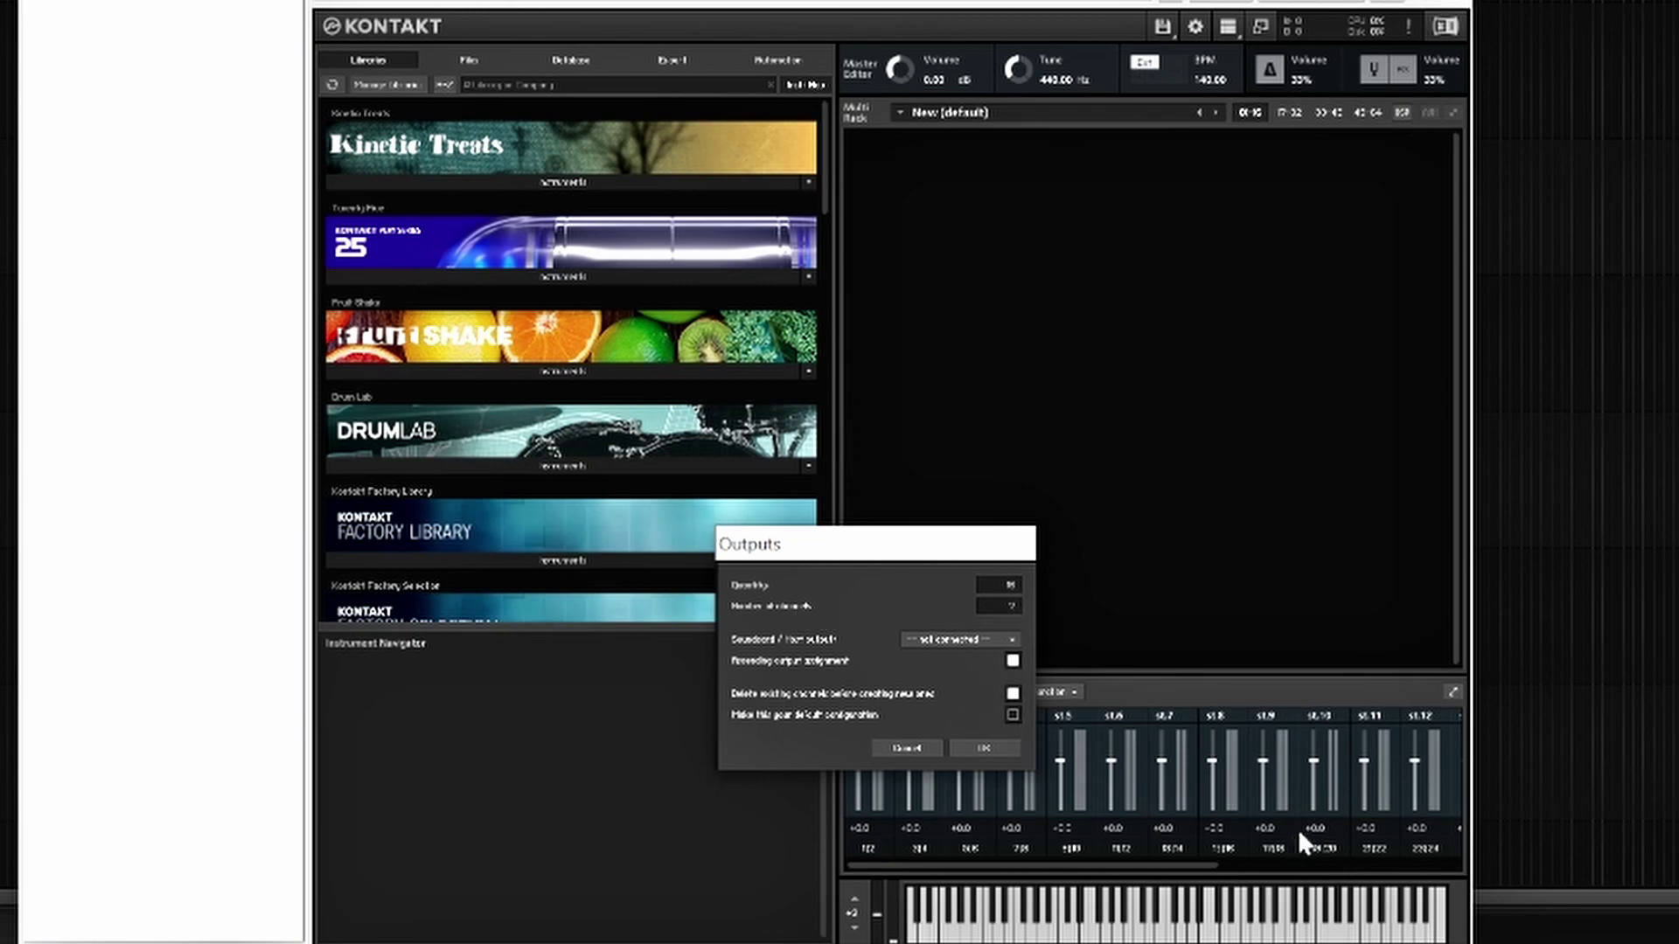
click(904, 747)
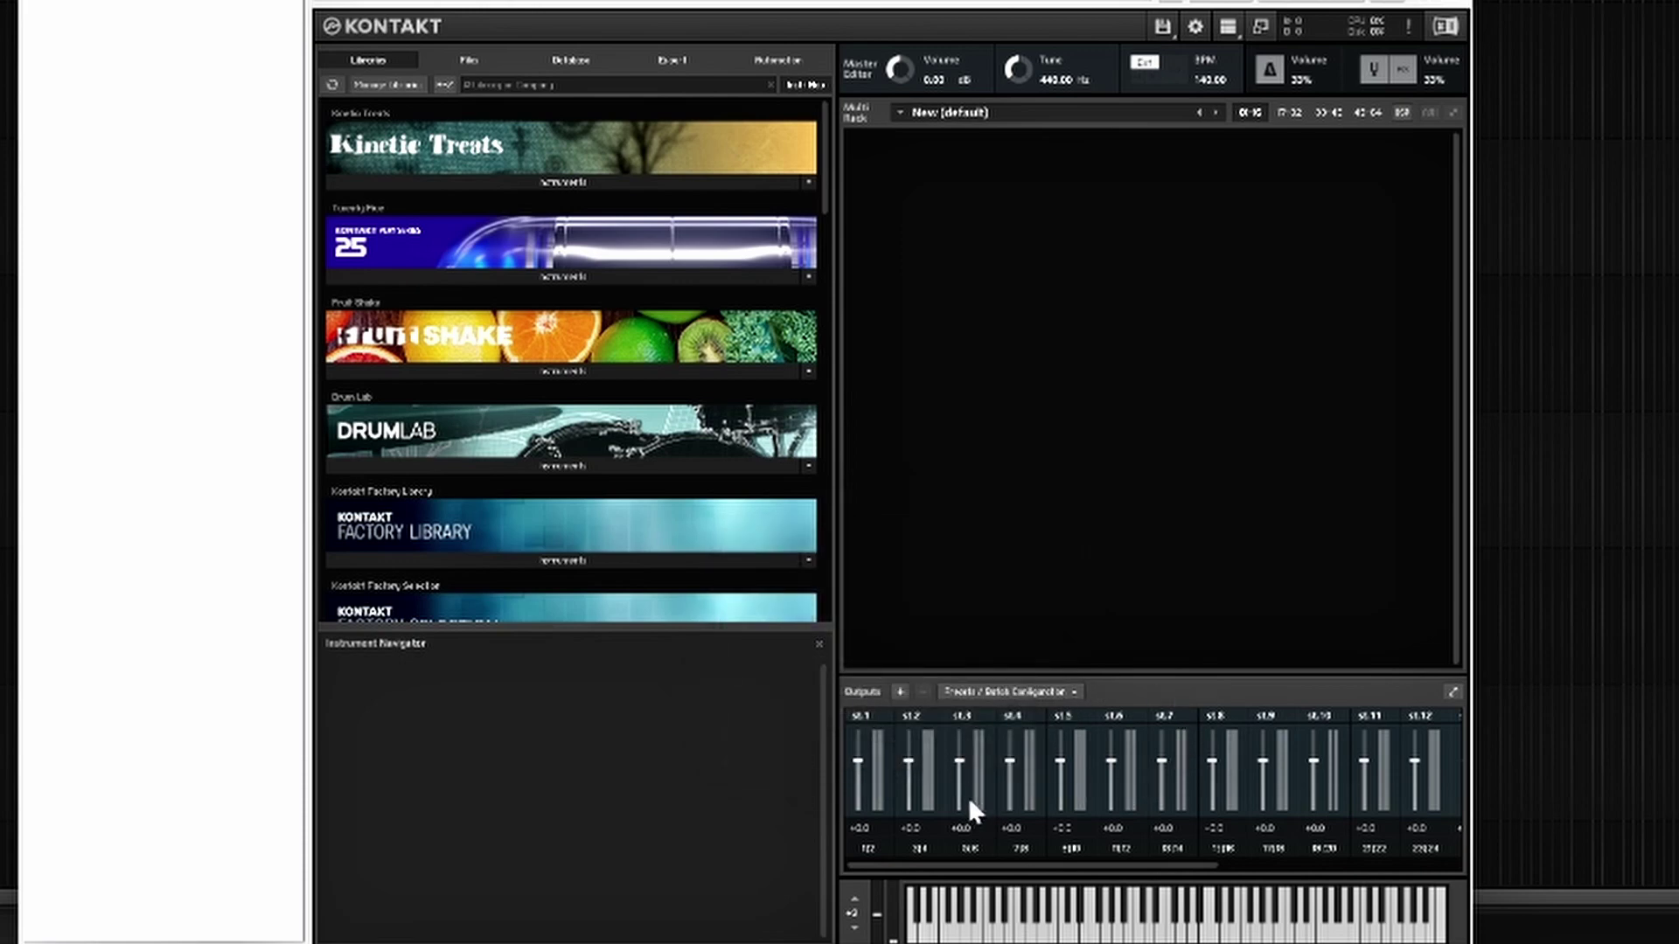
click(1017, 691)
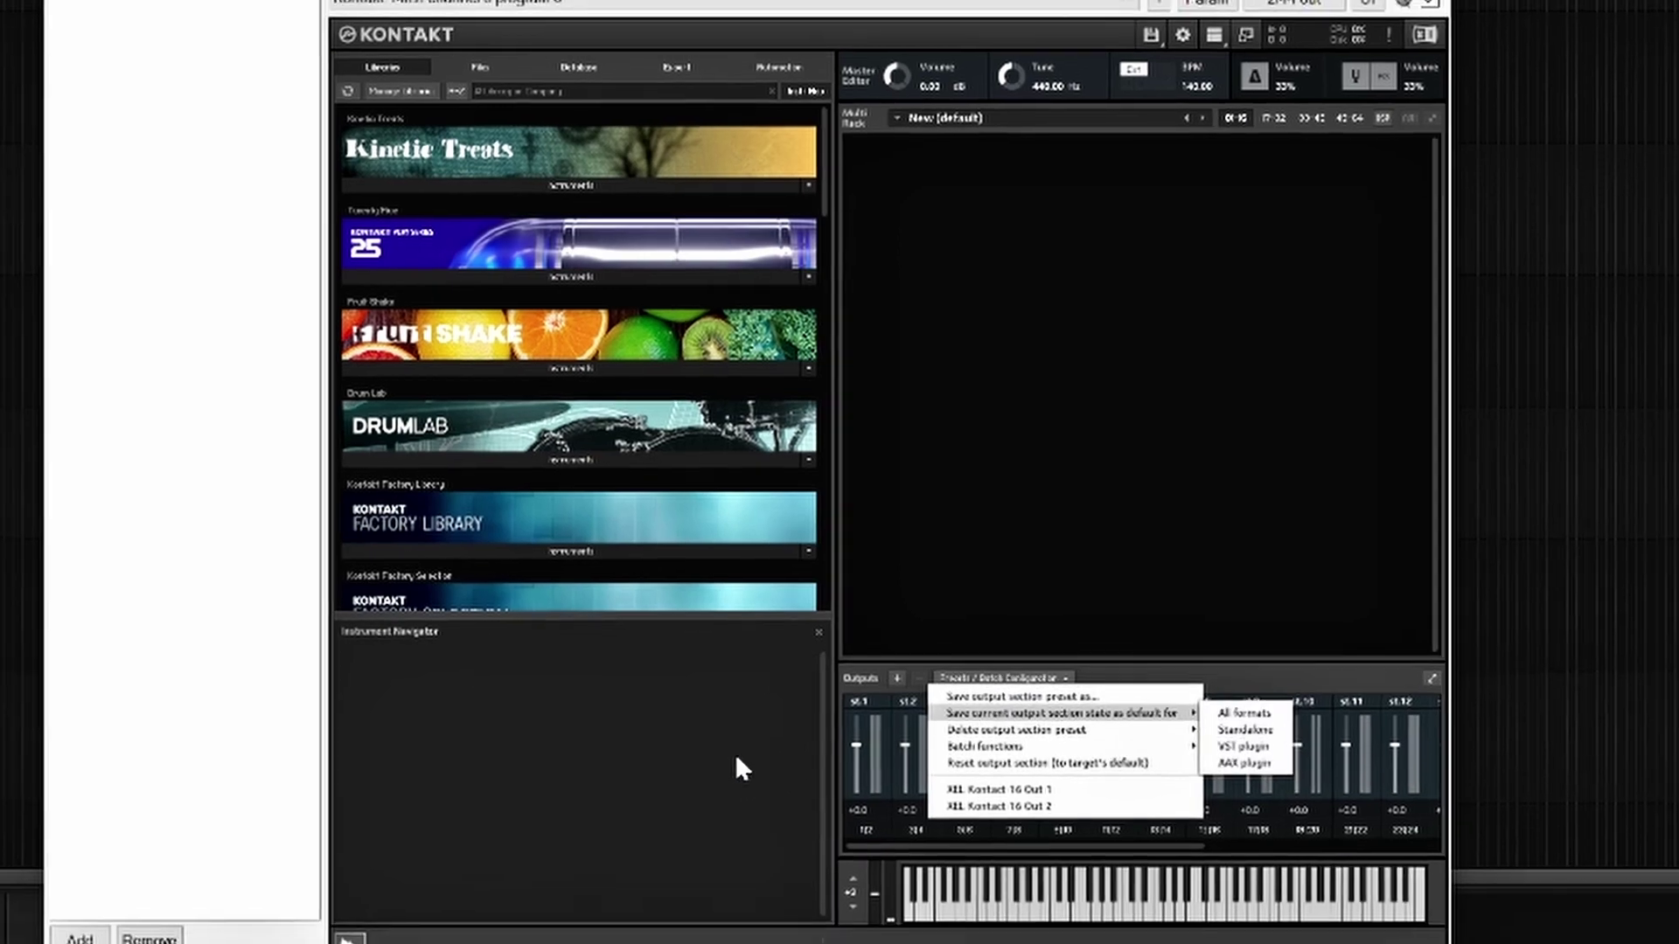
click(739, 769)
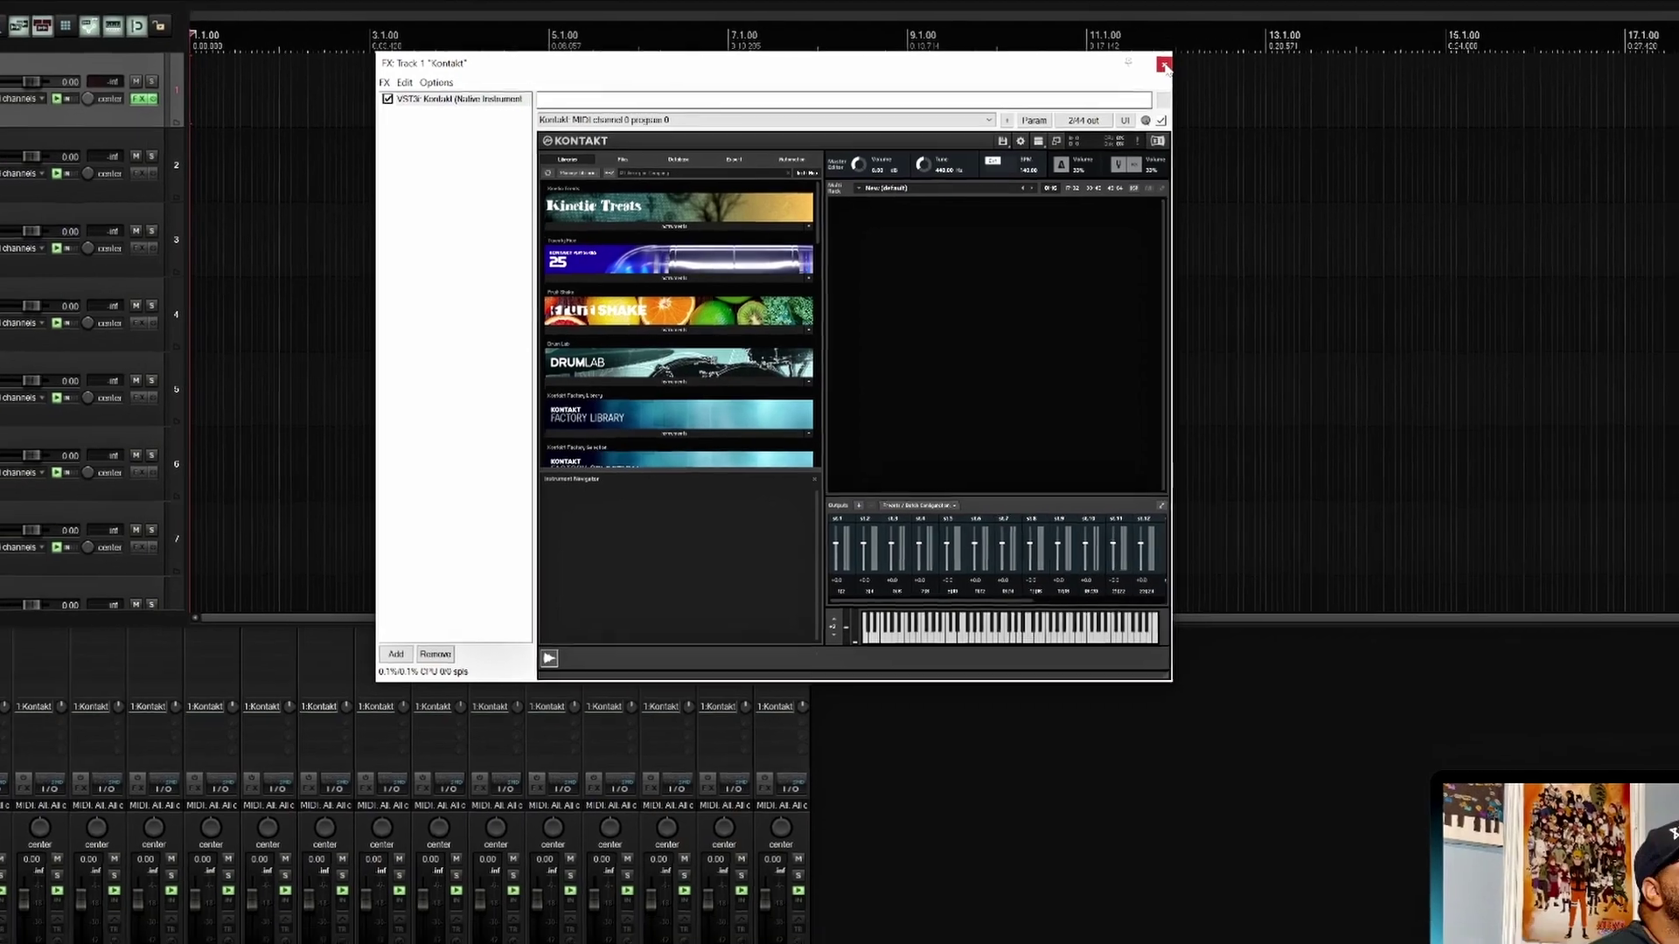
click(1164, 66)
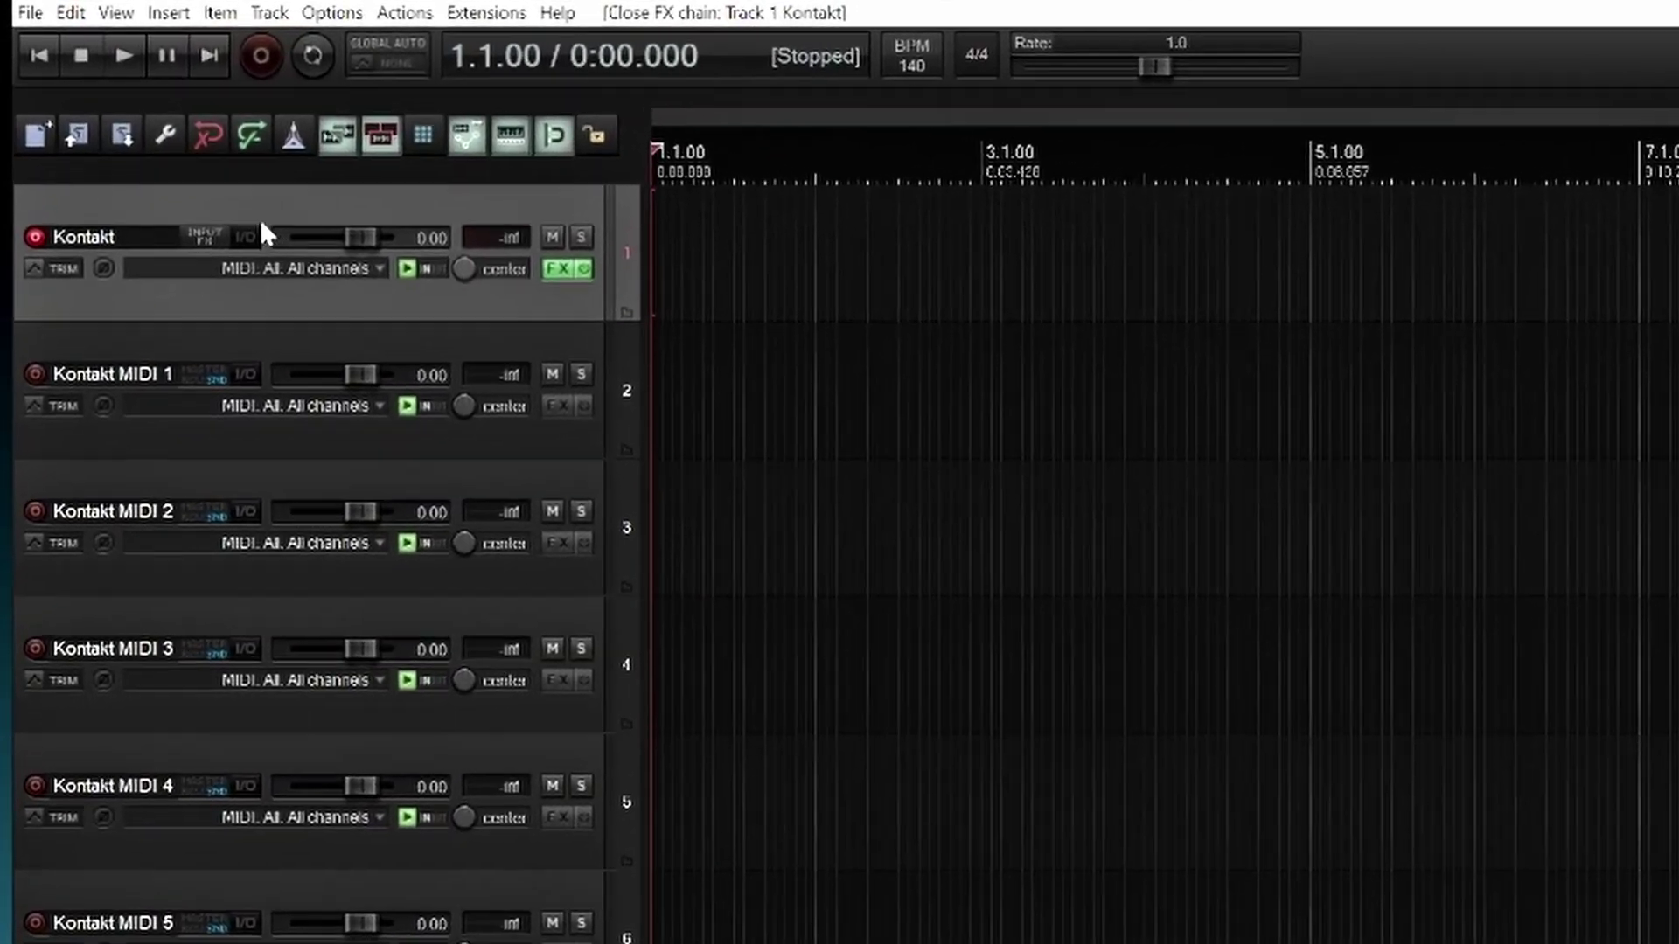
Open track 1 Kontakt's routing window and switch off its master send.
right_click(127, 129)
right_click(260, 236)
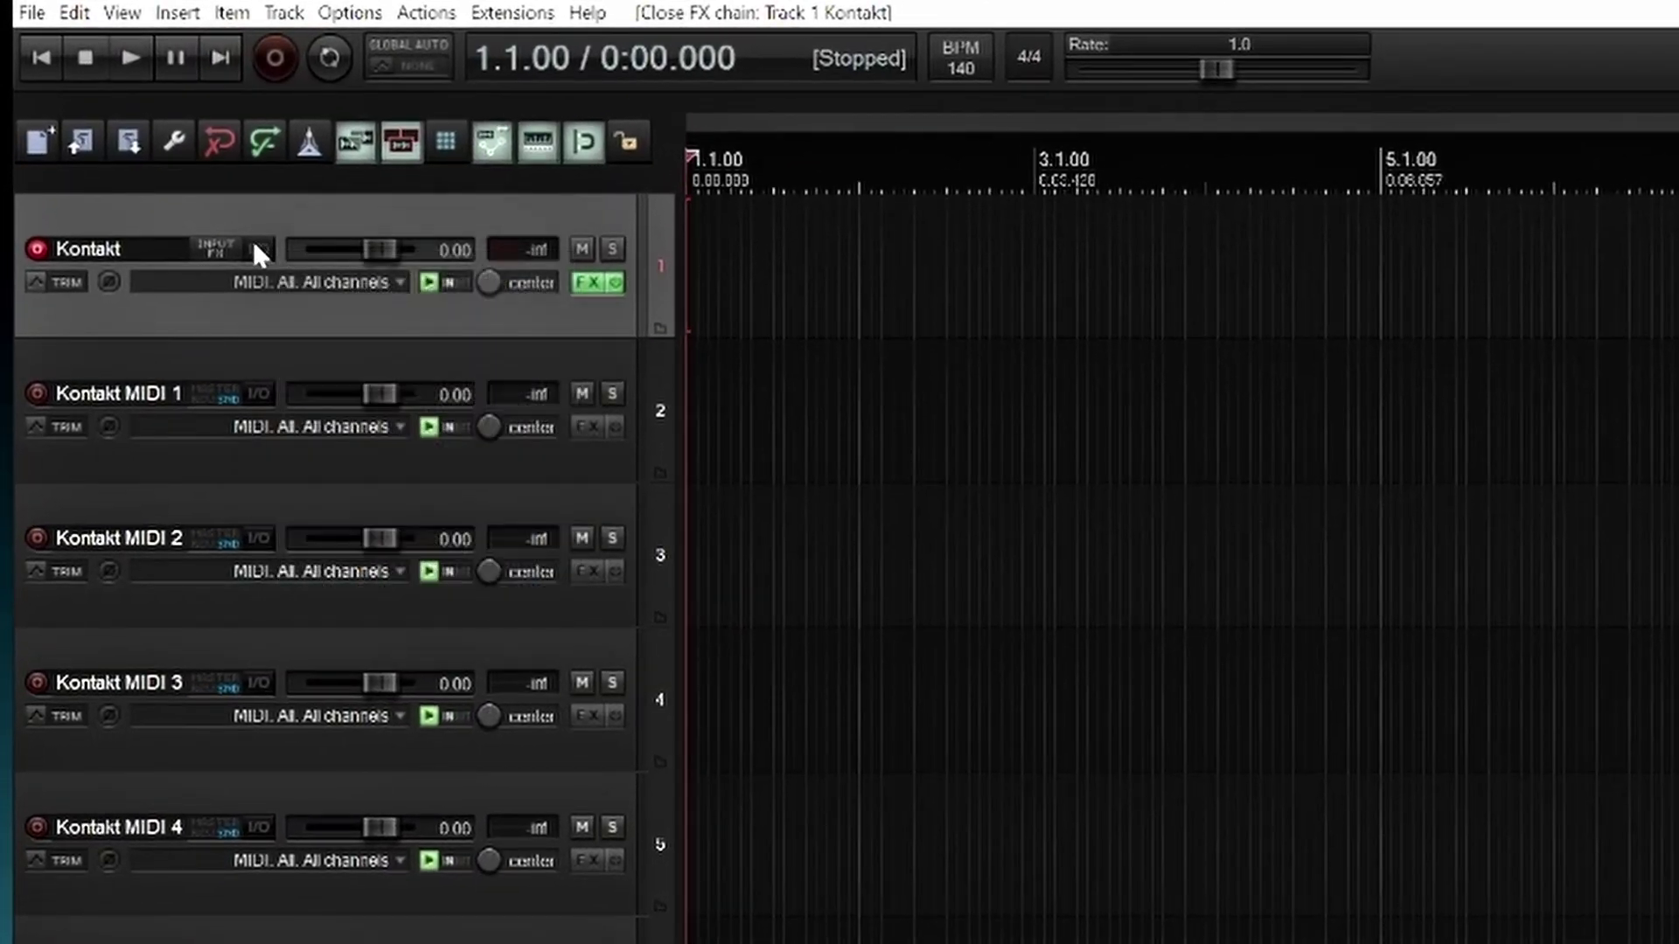
right_click(259, 240)
click(259, 239)
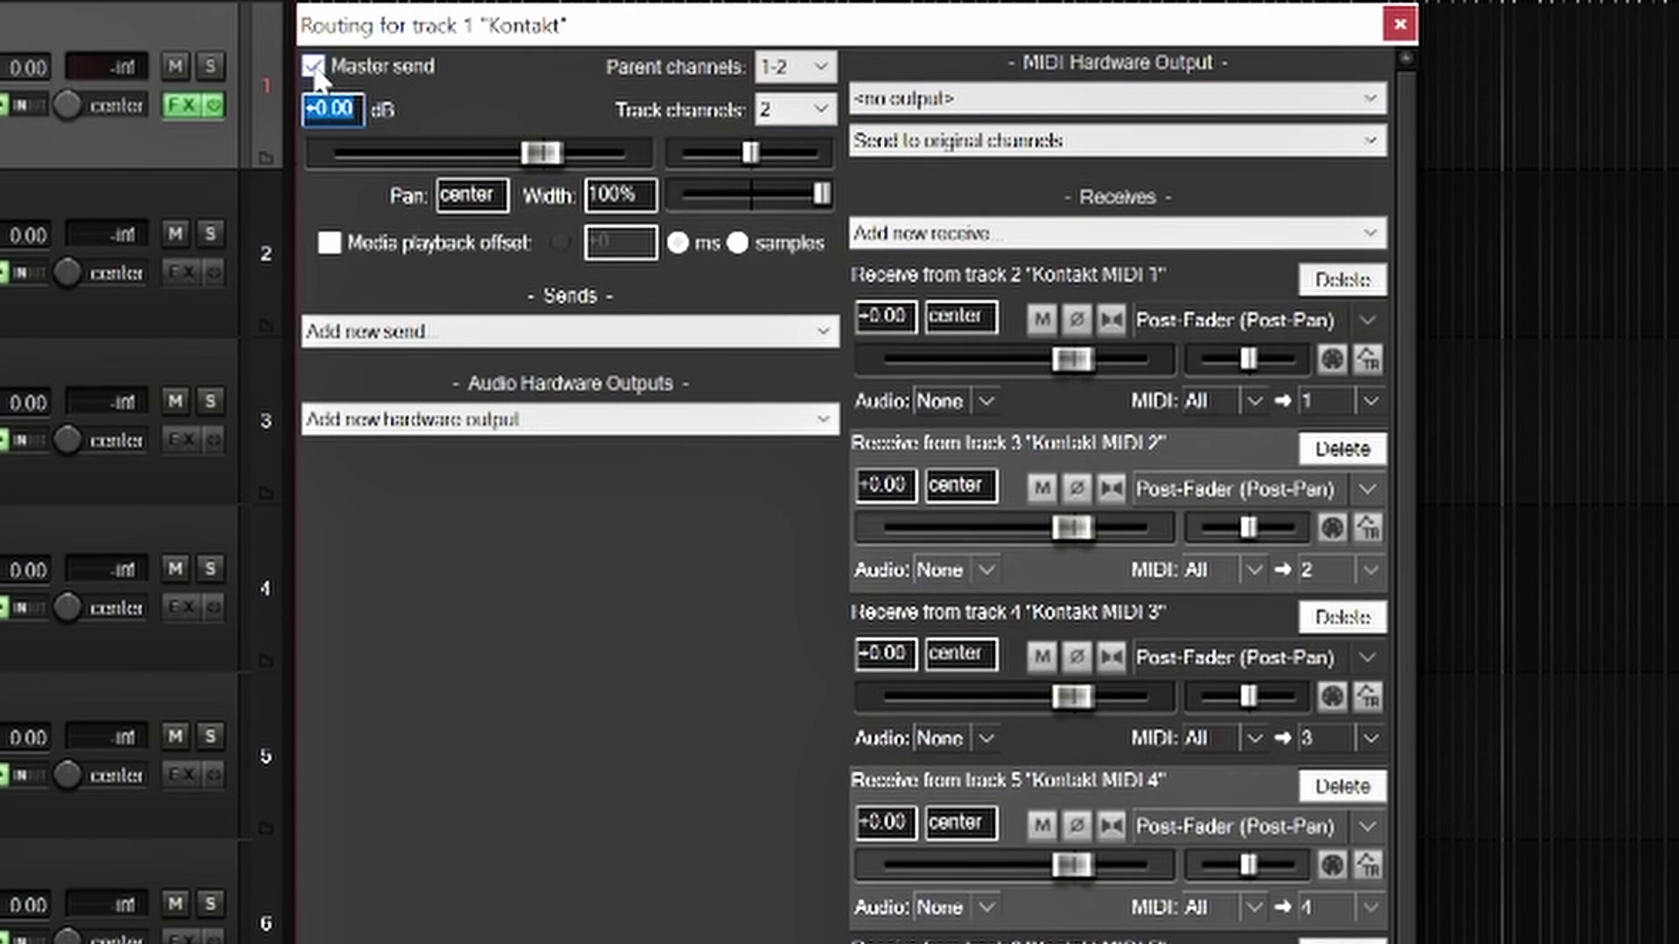
click(316, 67)
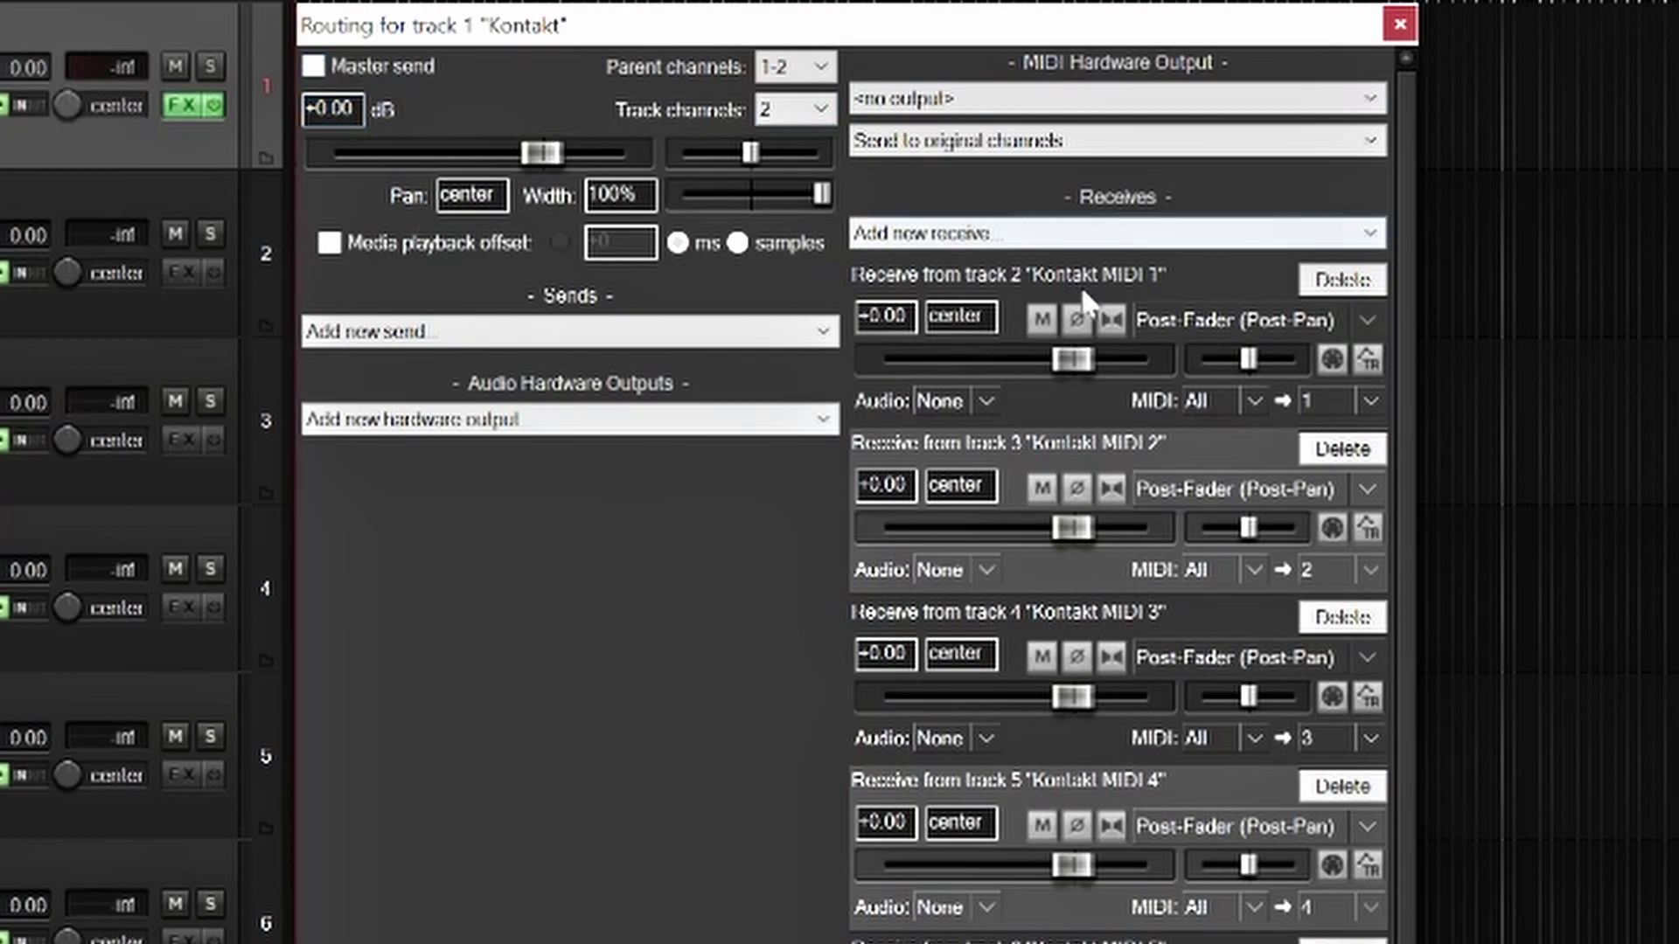
scroll(1224, 682, down, 3)
scroll(1224, 691, down, 7)
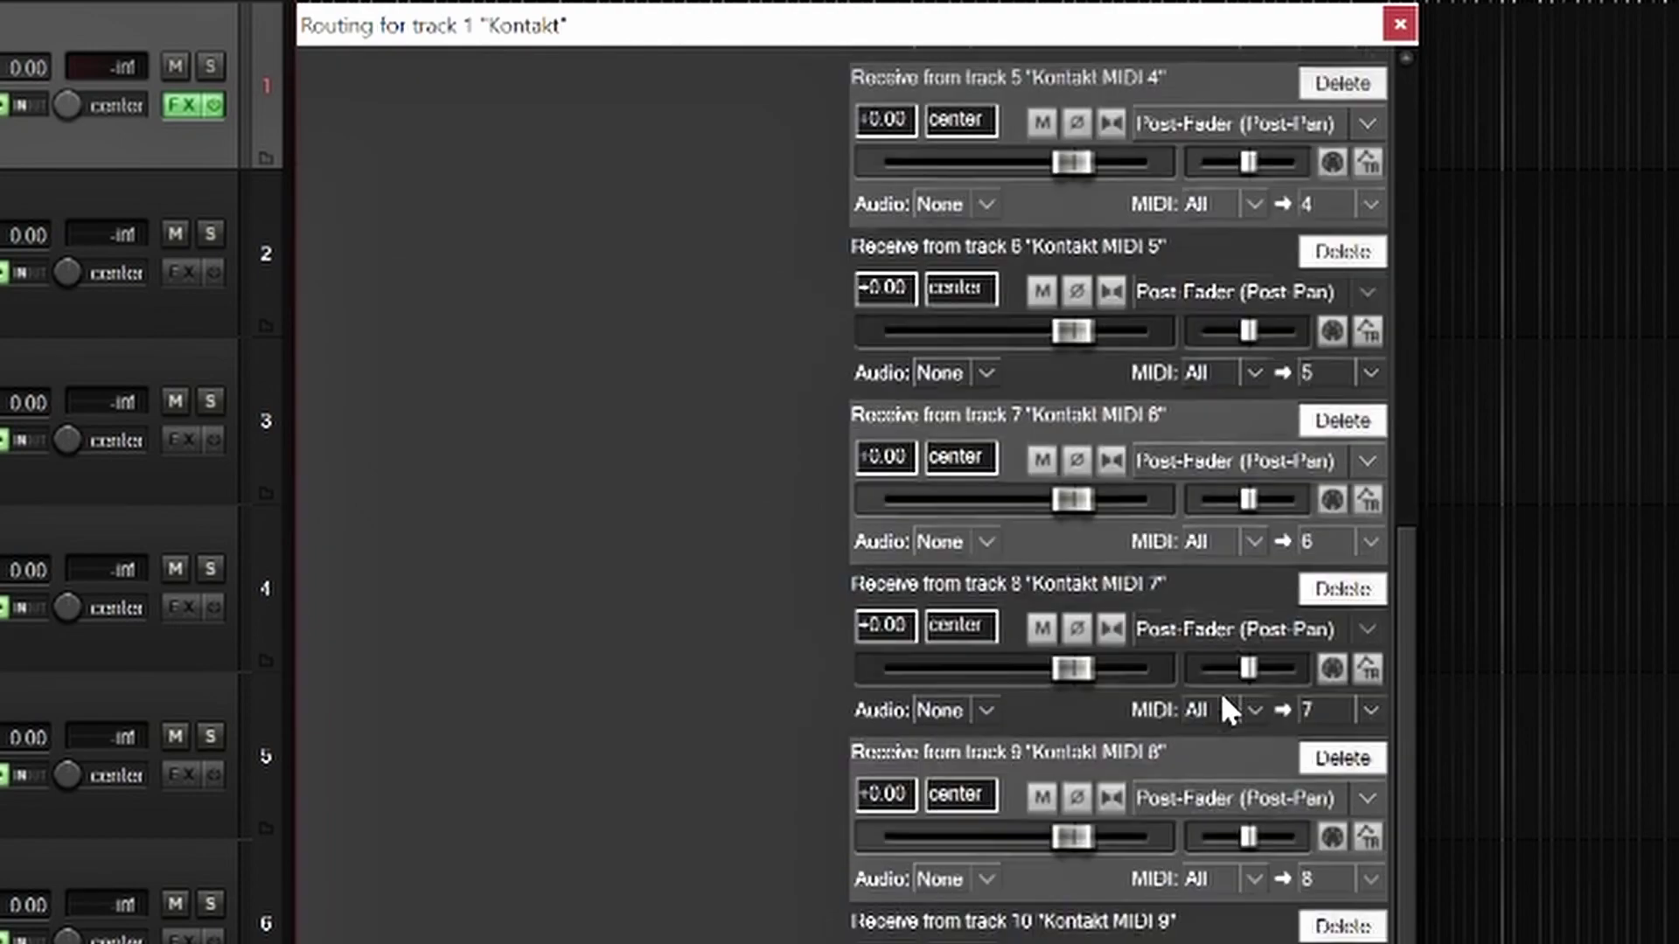
scroll(1220, 691, up, 9)
scroll(1217, 690, up, 1)
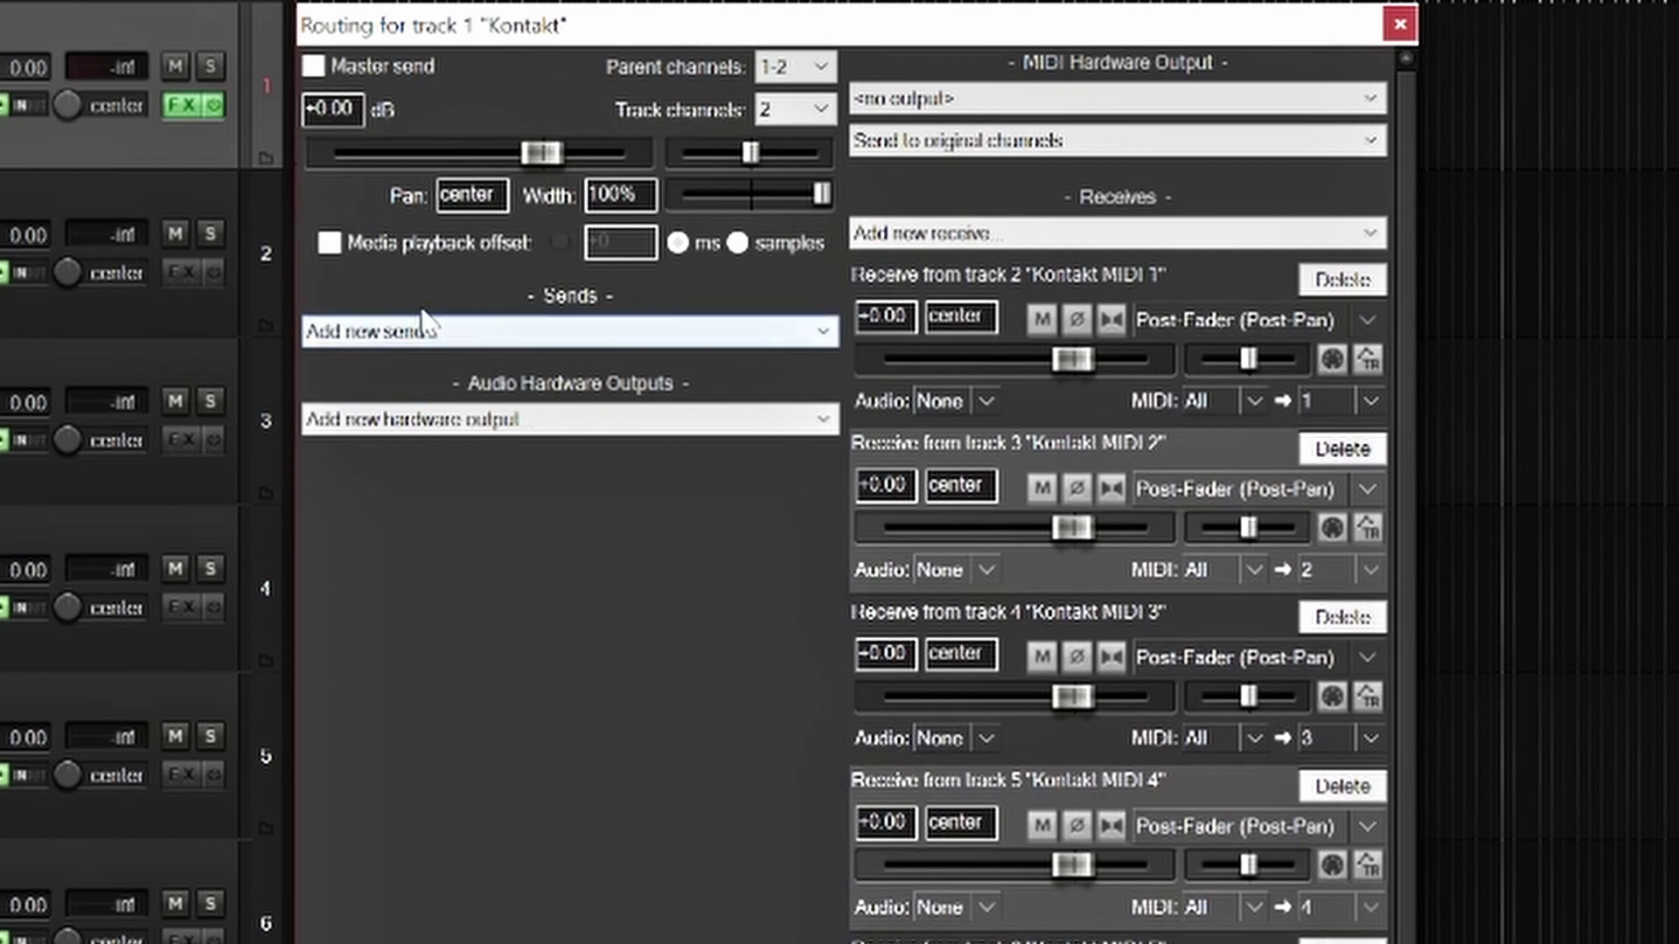
Add sends from the Kontakt track to all tracks.
click(494, 340)
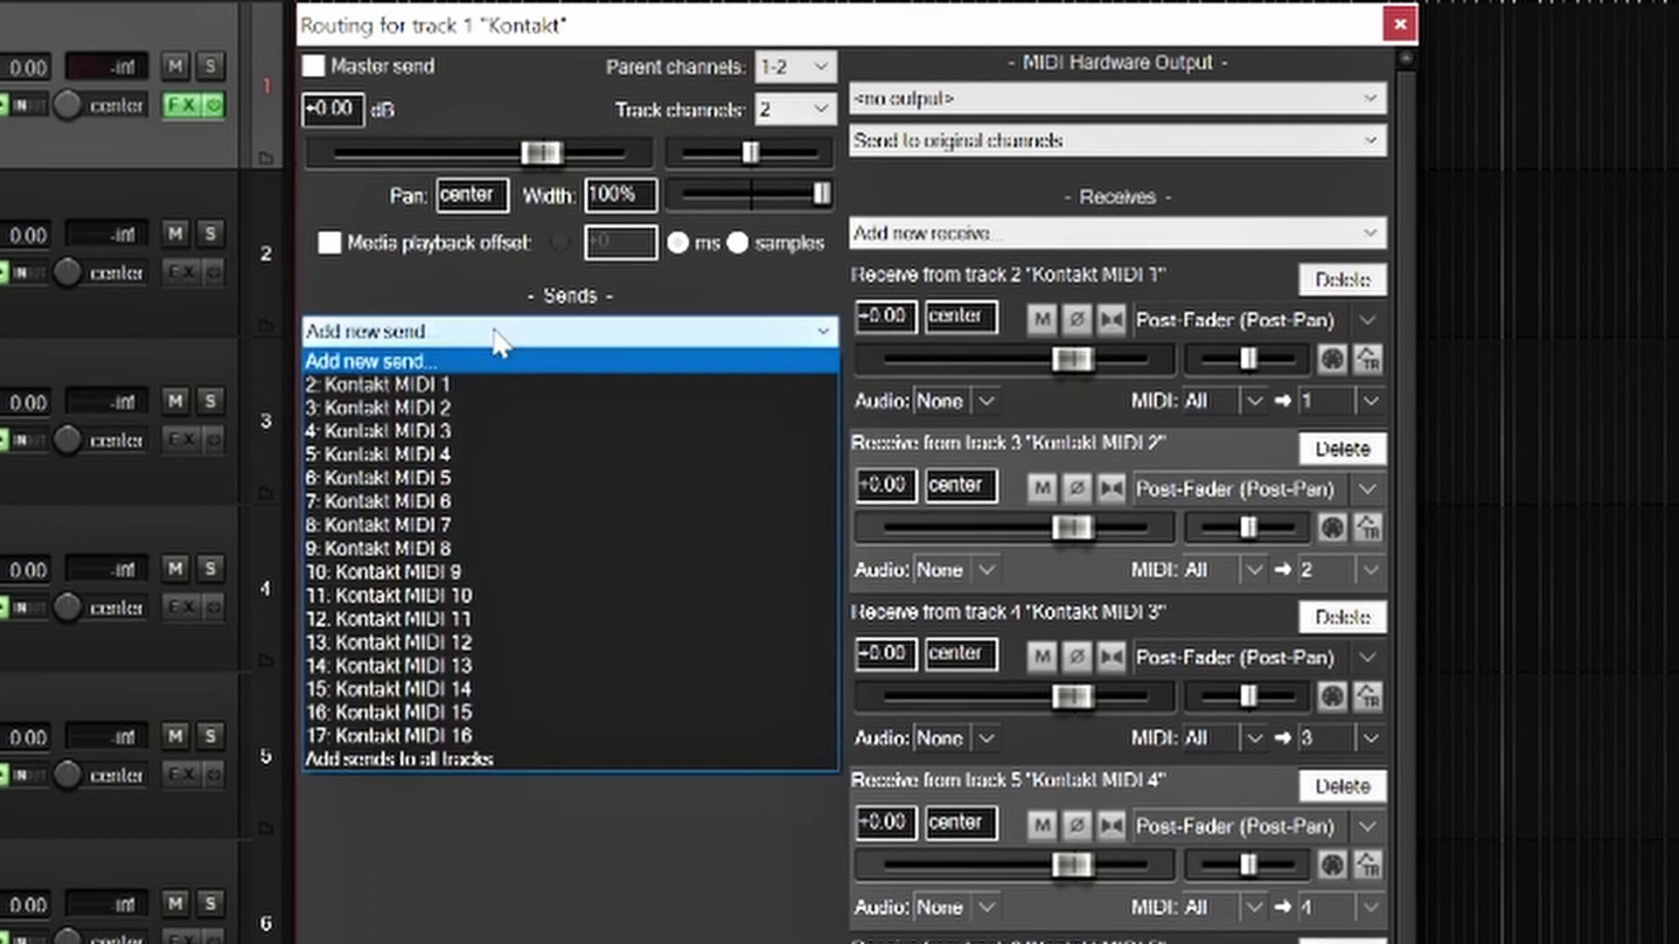
click(366, 757)
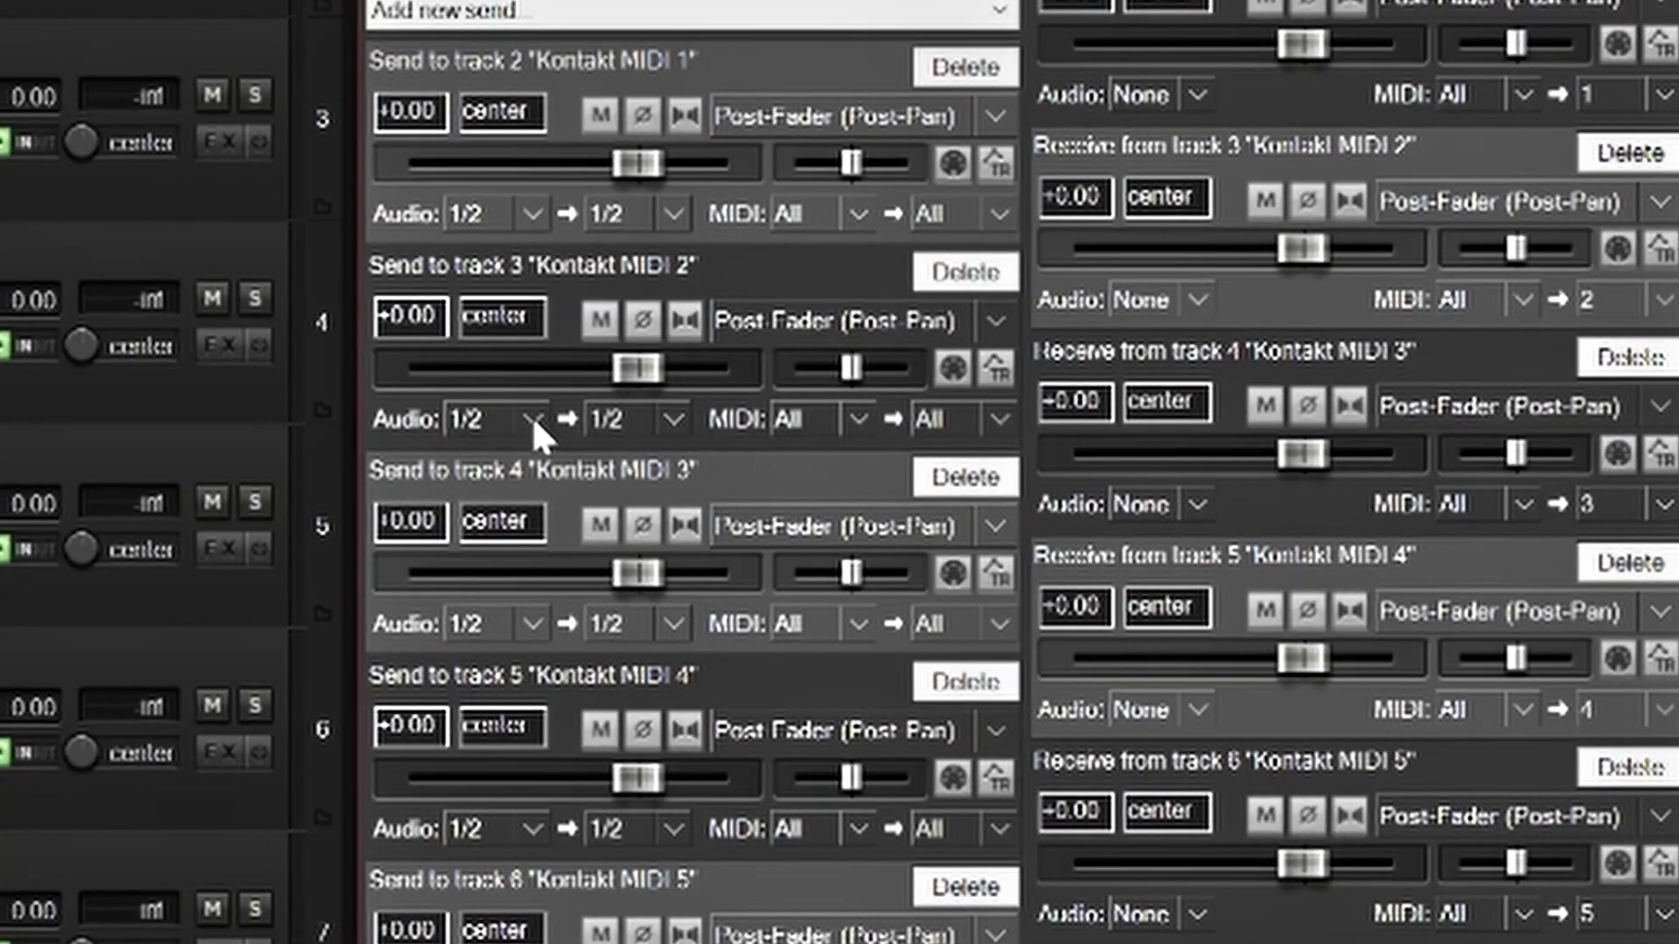
Feed the sends to tracks 3 and 4 from new stereo pairs 3/4 and 5/6.
click(578, 447)
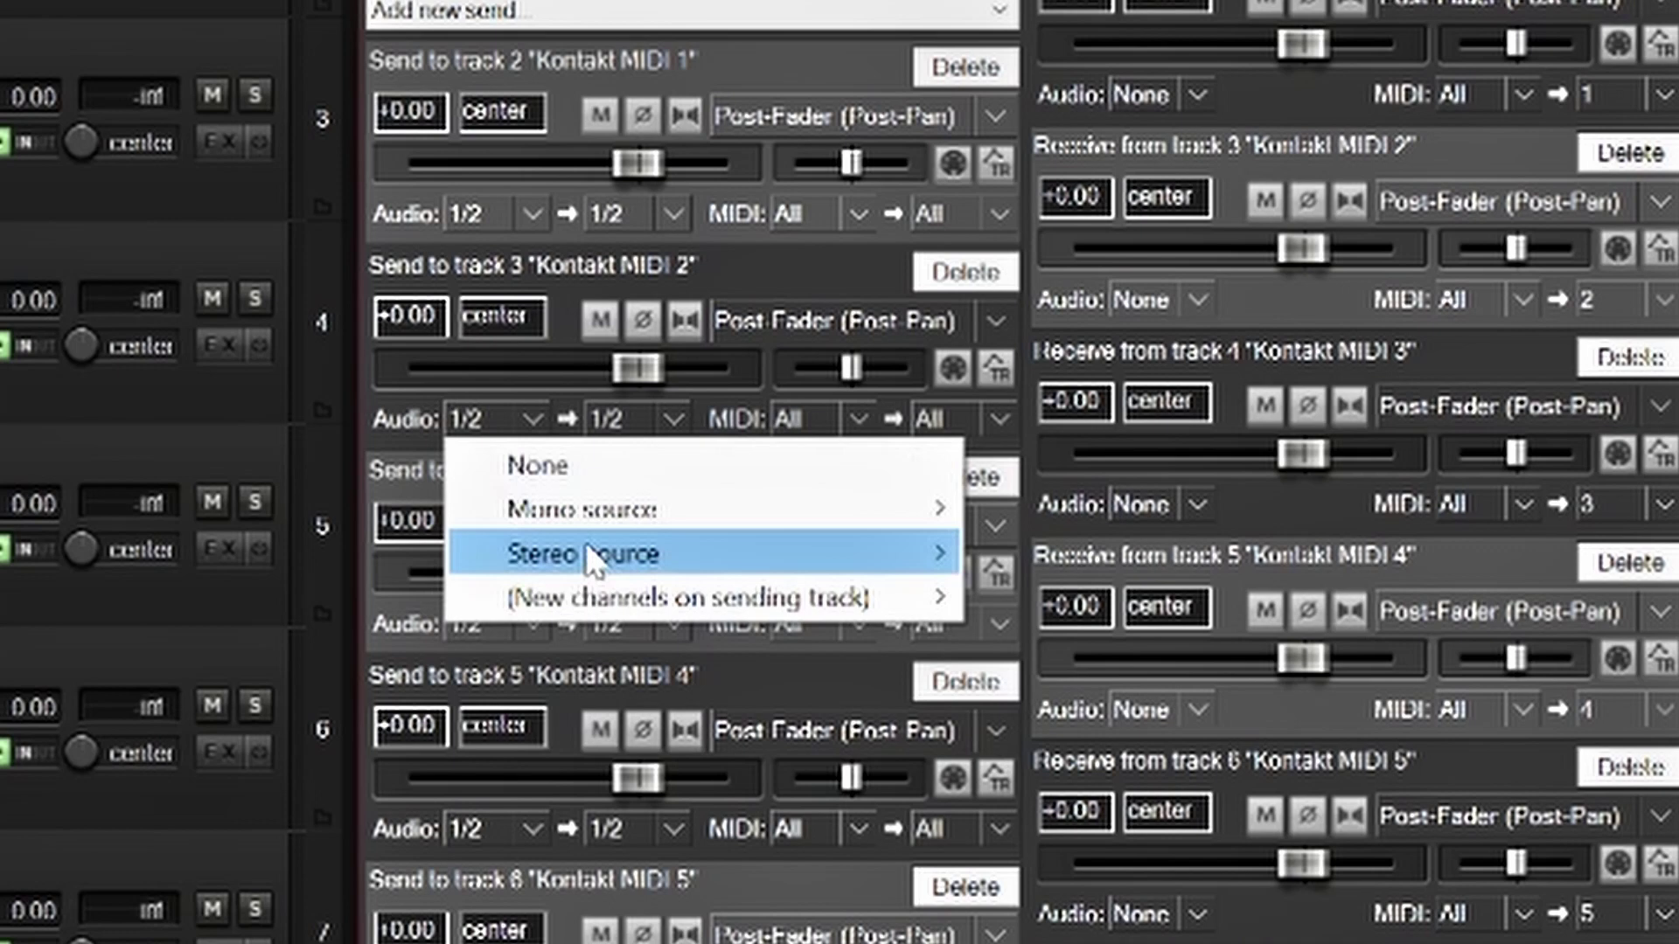
mouse_move(651, 594)
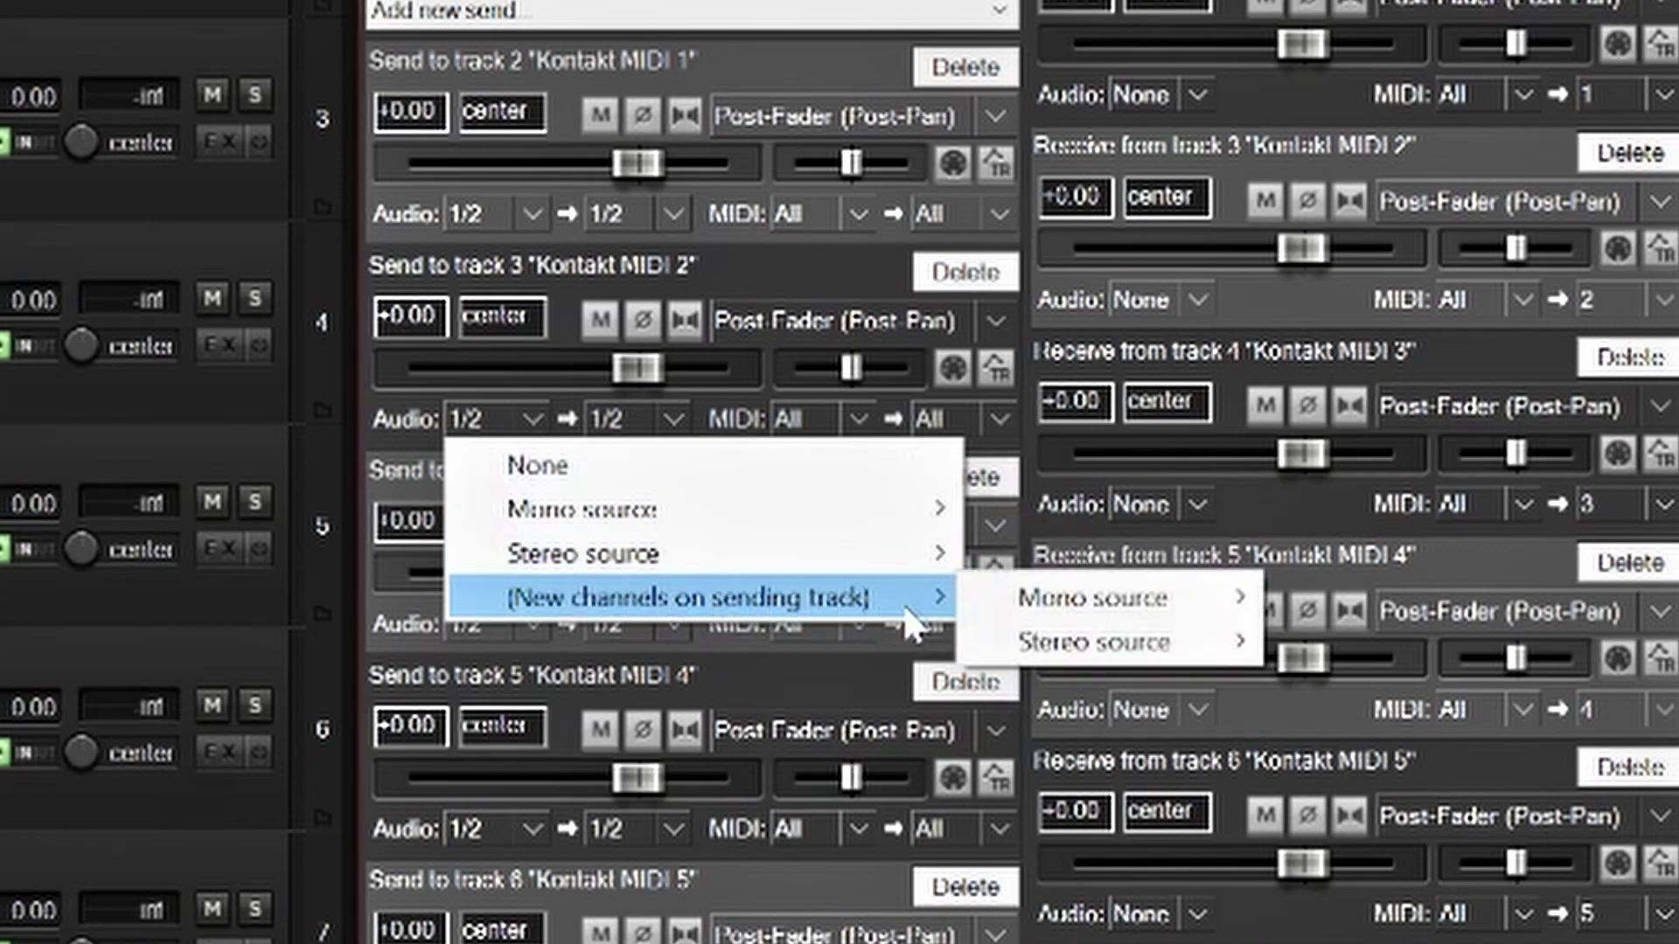
mouse_move(1146, 640)
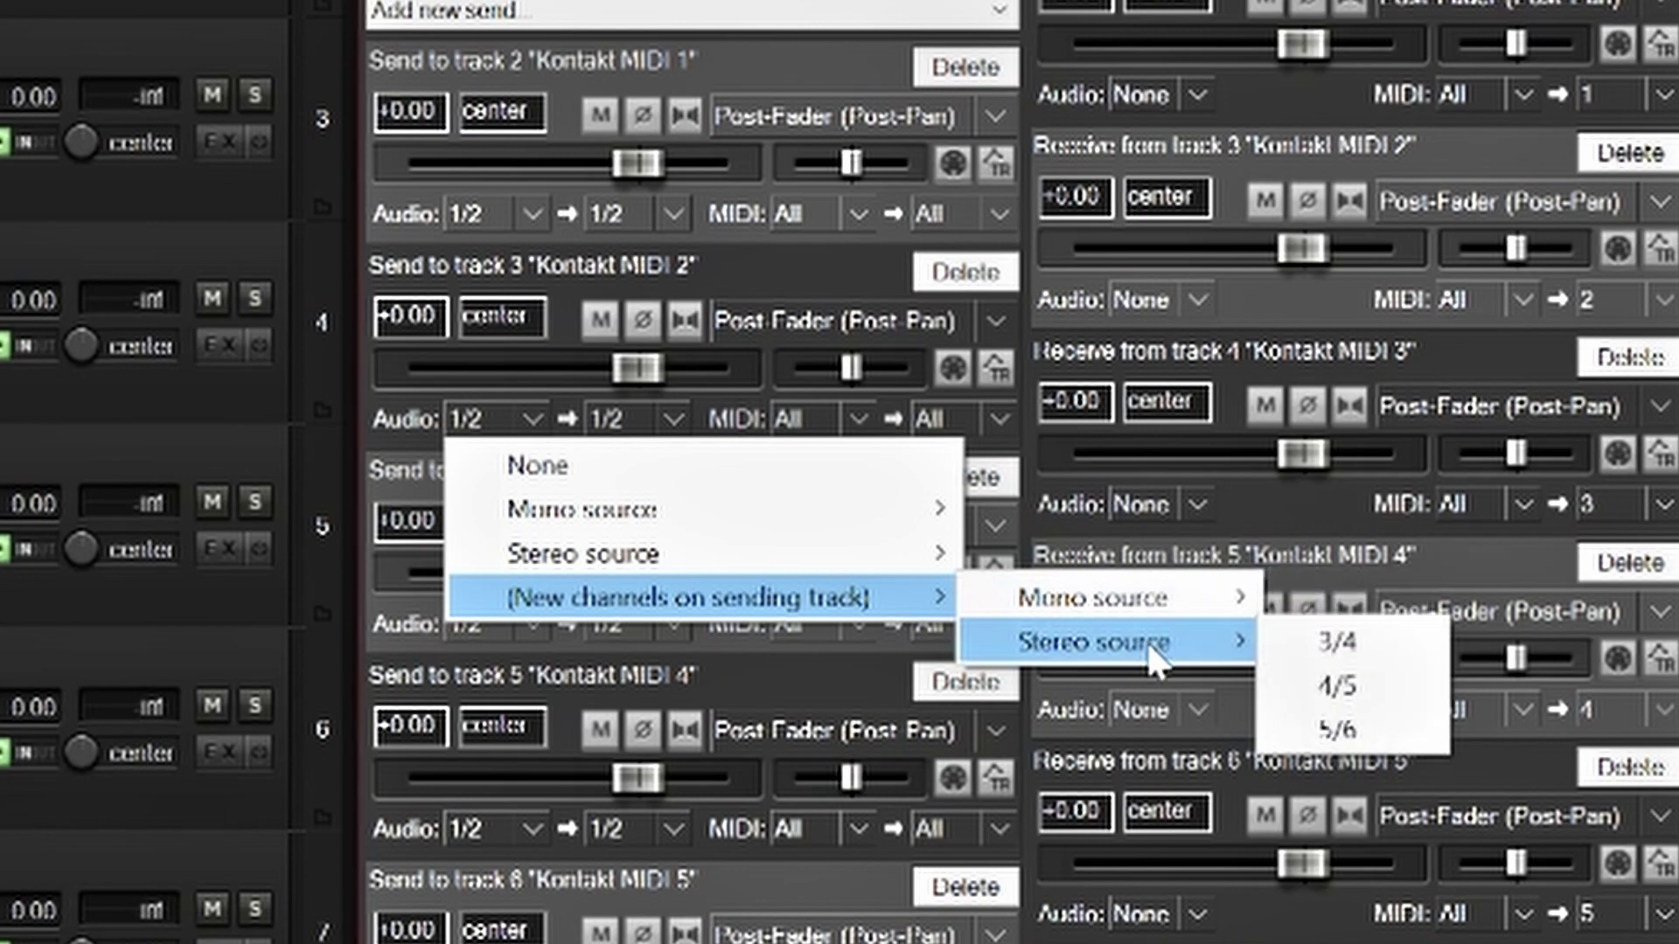
click(1335, 647)
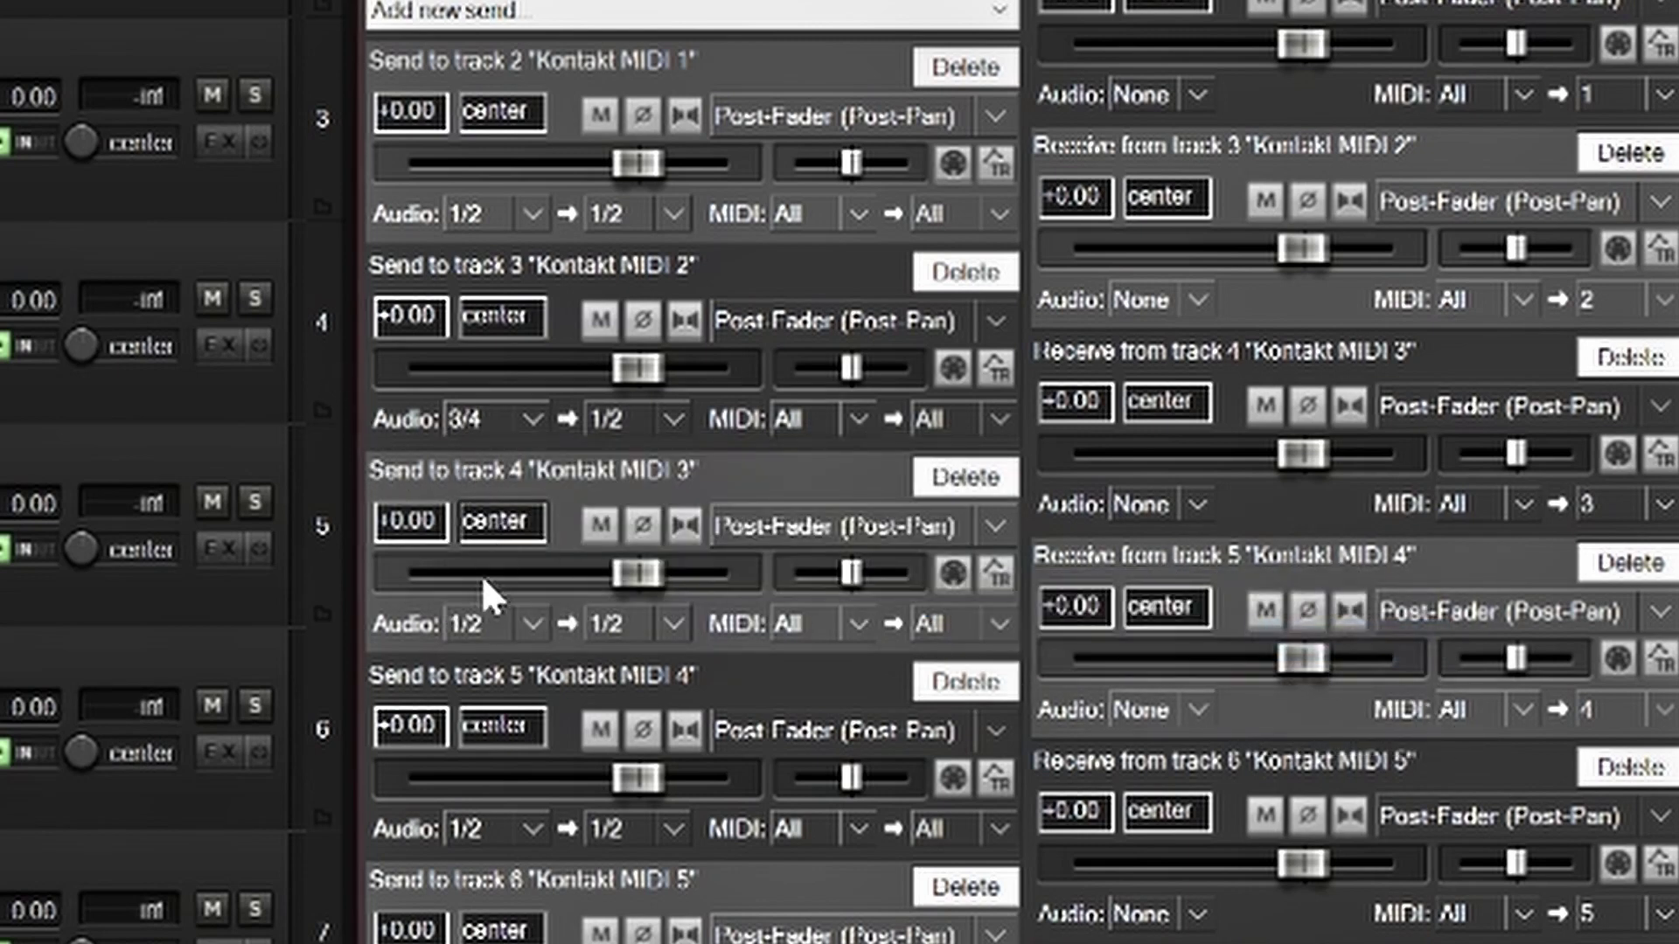
click(509, 624)
mouse_move(790, 843)
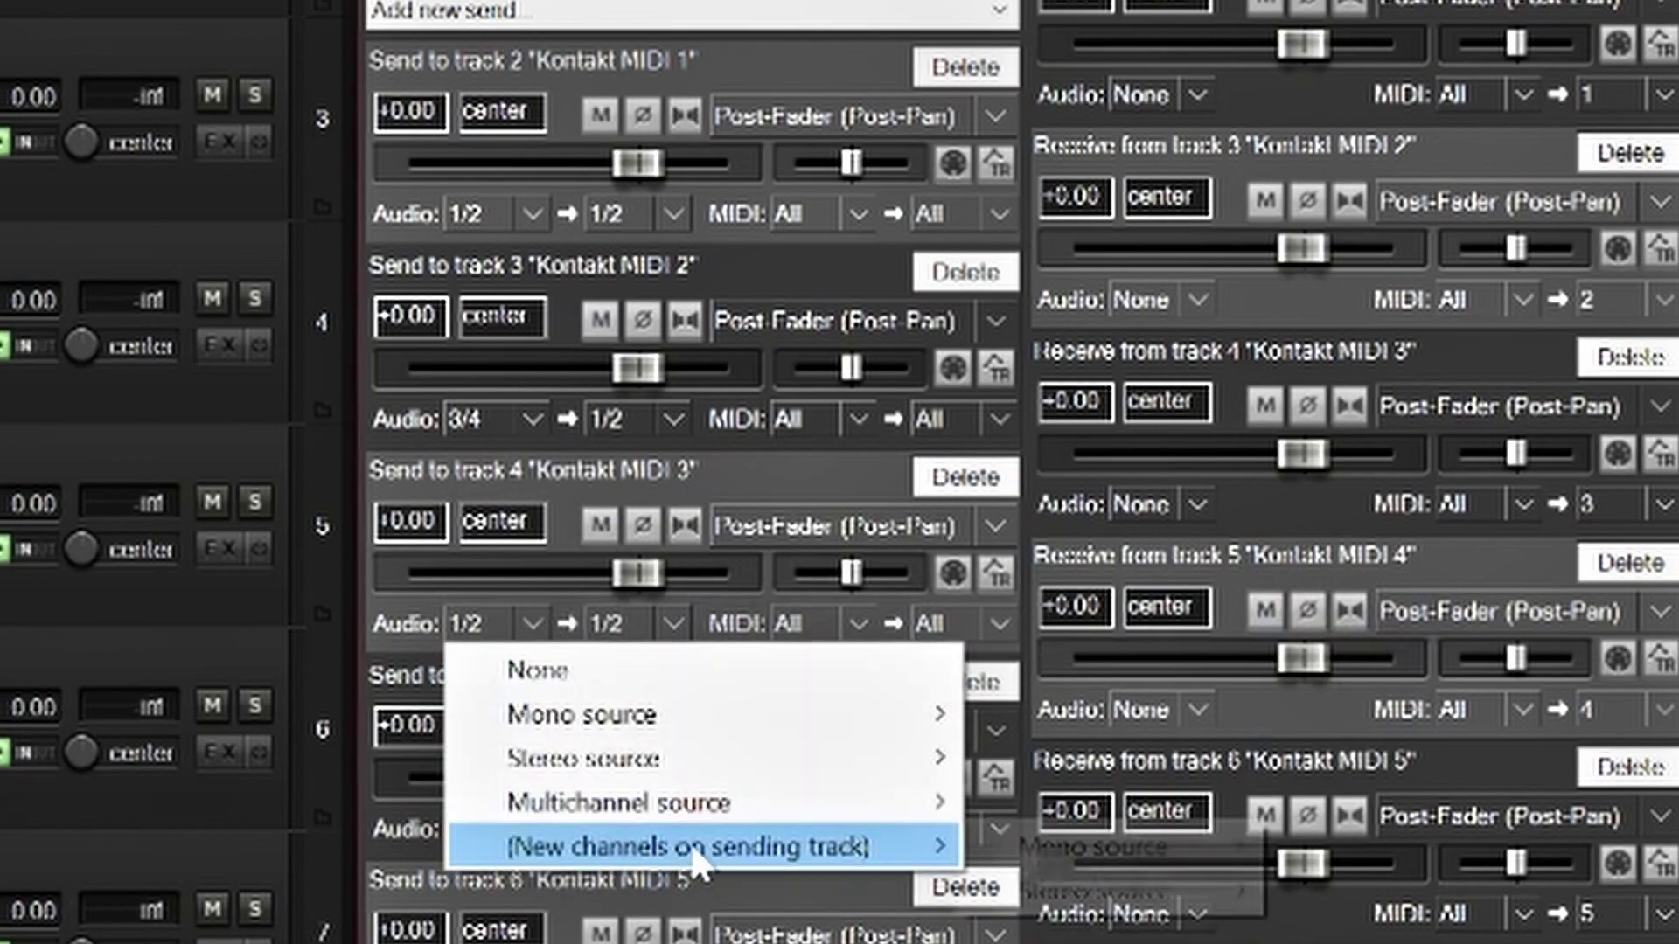
mouse_move(1206, 892)
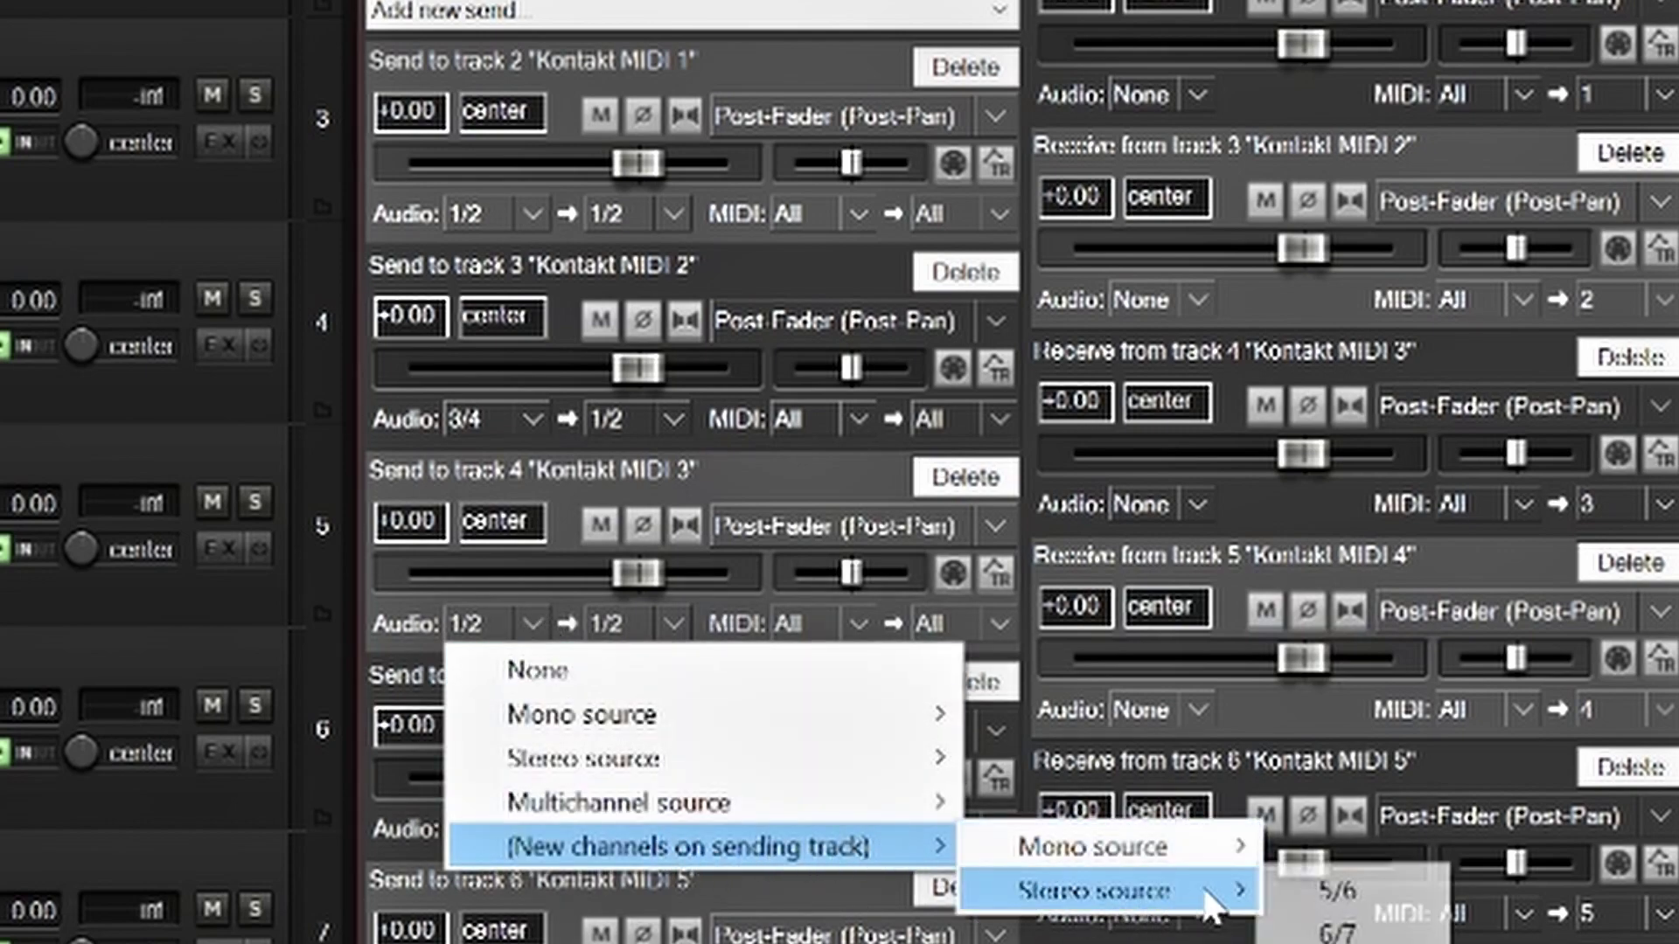
click(1336, 892)
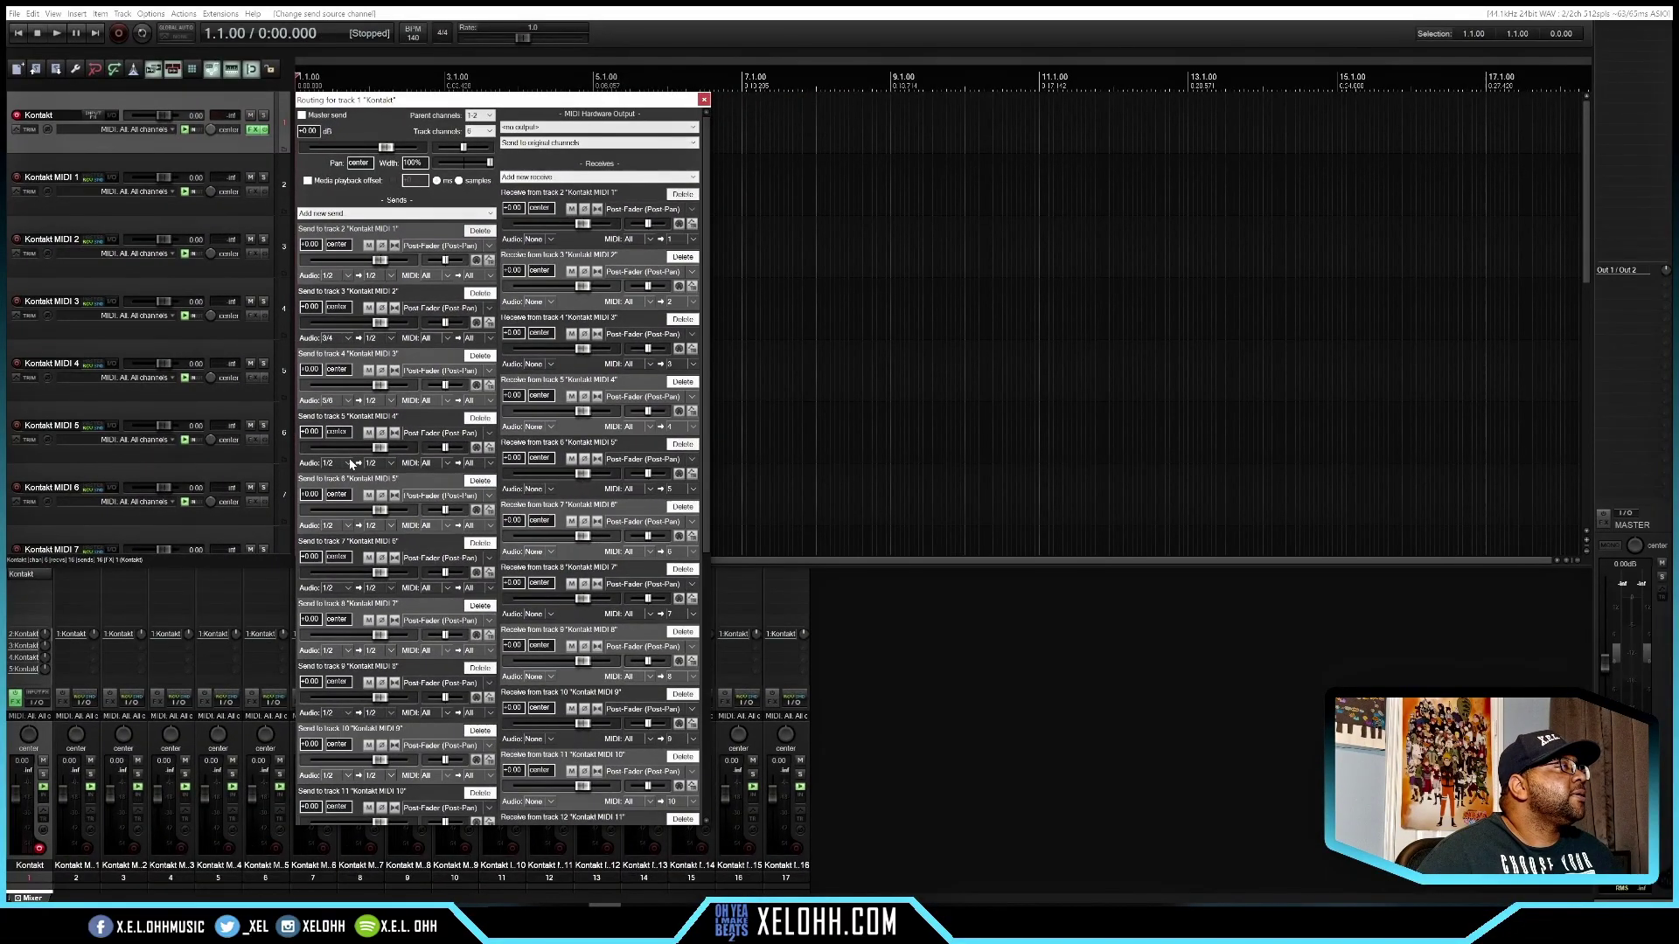
Feed the sends to tracks 5–8 from pairs 7/8, 9/10, 11/12 and 13/14.
click(350, 464)
click(406, 529)
click(331, 526)
click(407, 591)
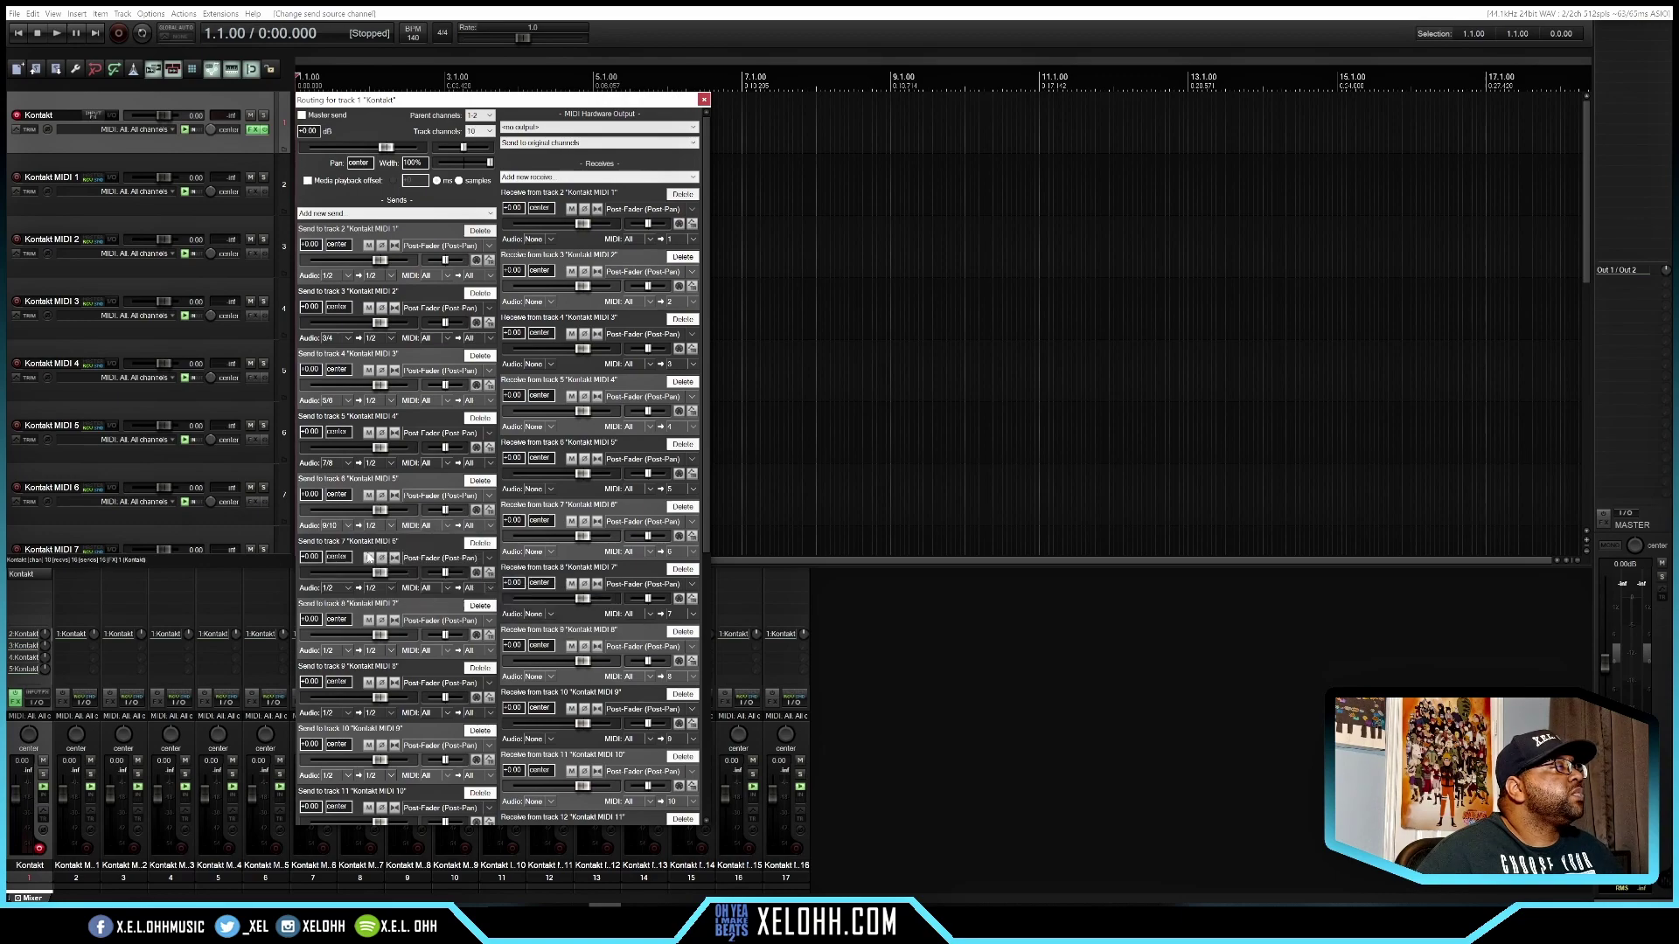
click(330, 587)
click(598, 669)
click(331, 651)
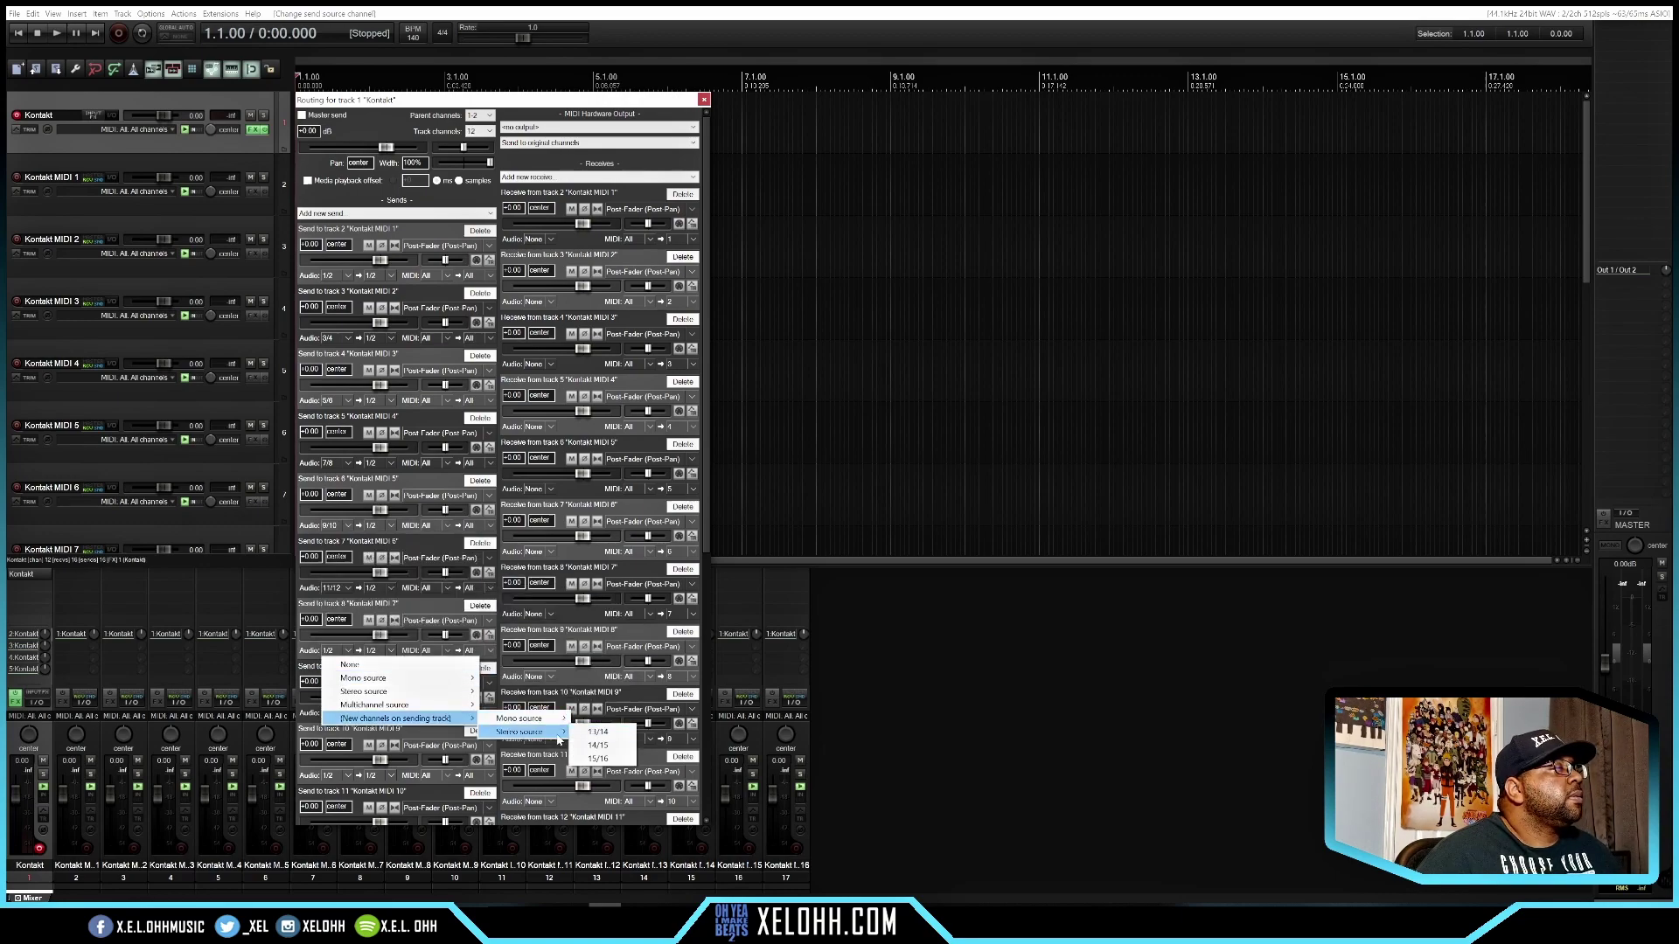
click(598, 732)
Feed the sends to tracks 9–14 from pairs 15/16 through 25/26, then begin track 15's.
scroll(525, 568, down, 5)
click(331, 343)
click(598, 451)
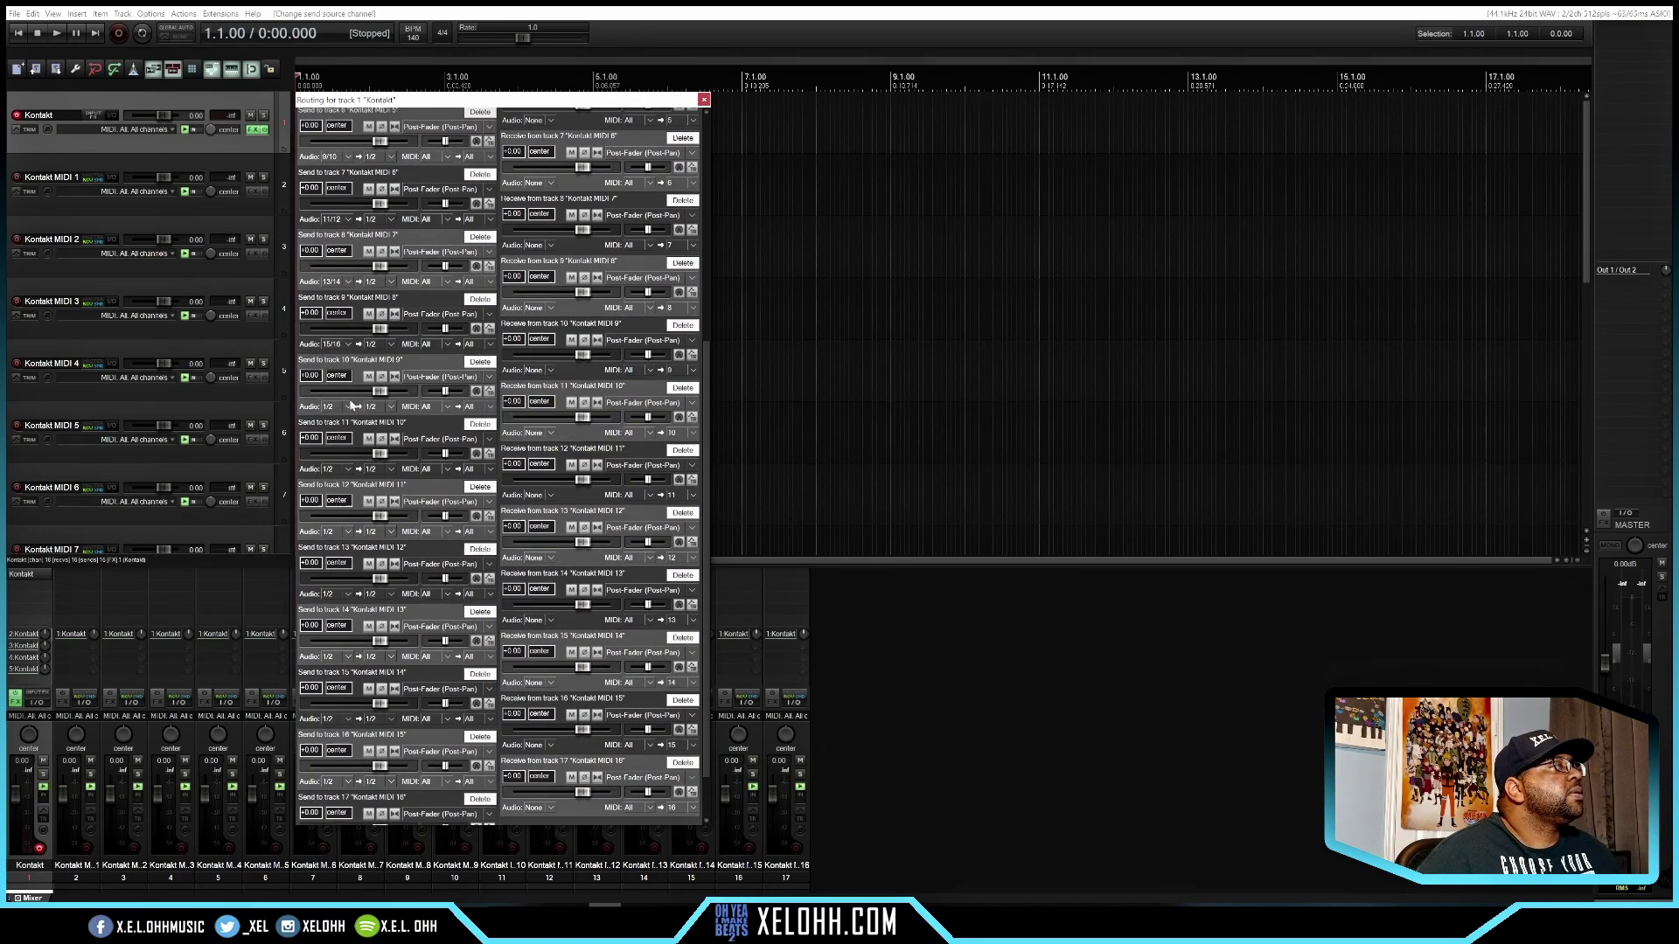
click(349, 405)
click(598, 513)
click(350, 468)
click(598, 576)
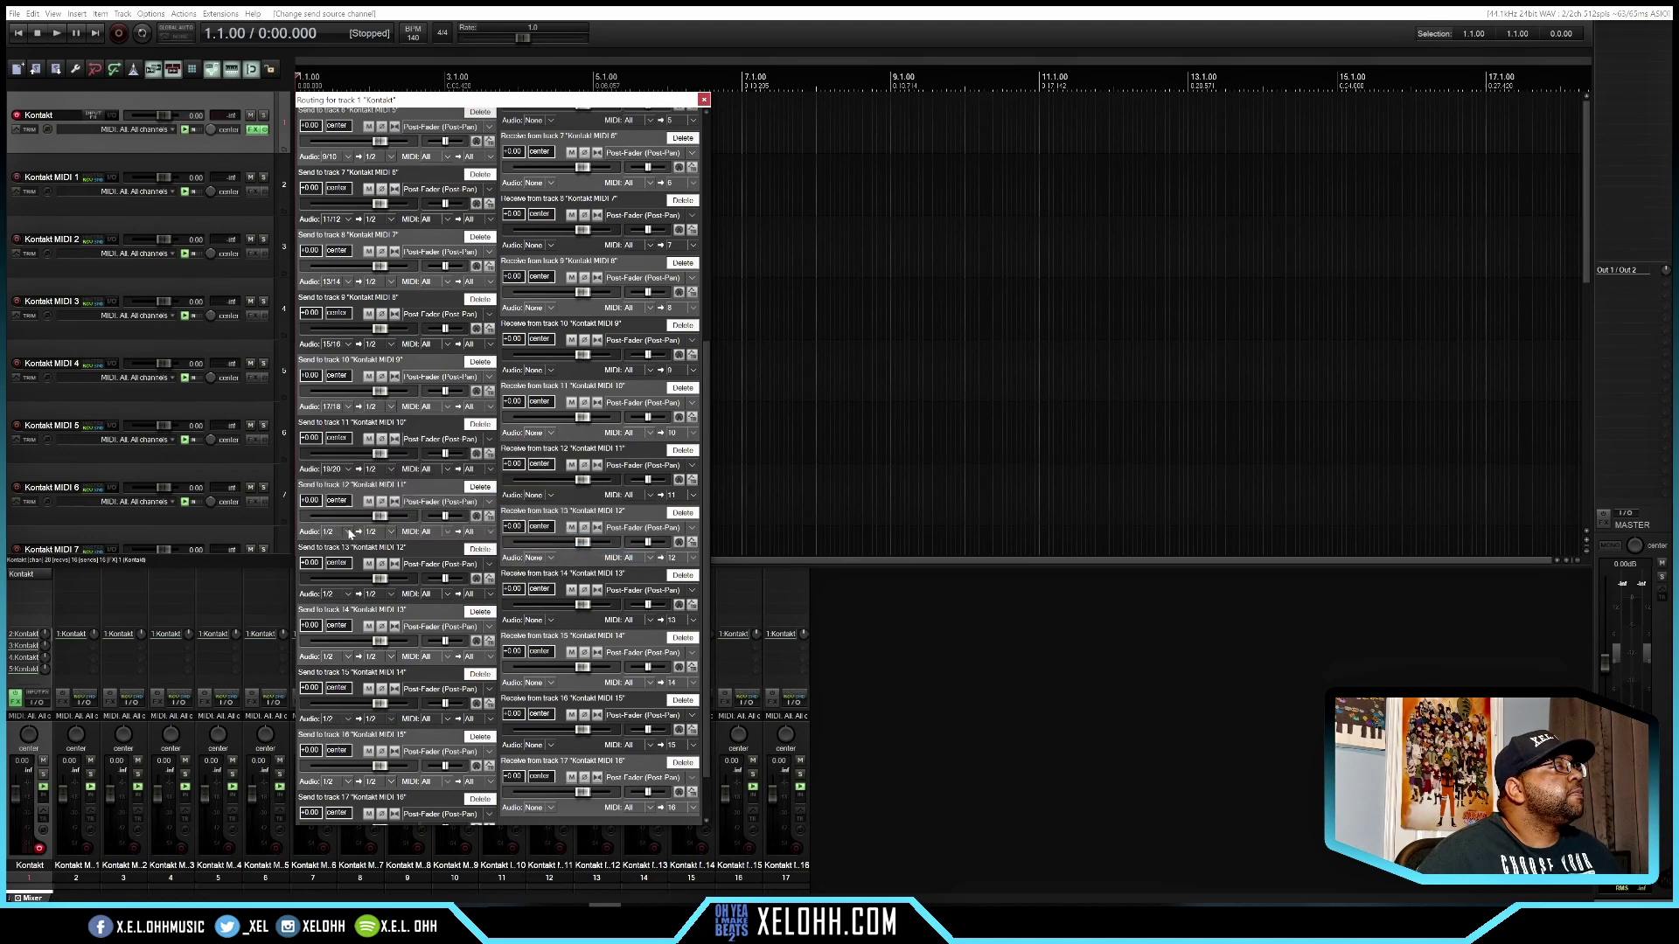
click(350, 530)
click(598, 638)
click(350, 594)
click(598, 701)
click(350, 656)
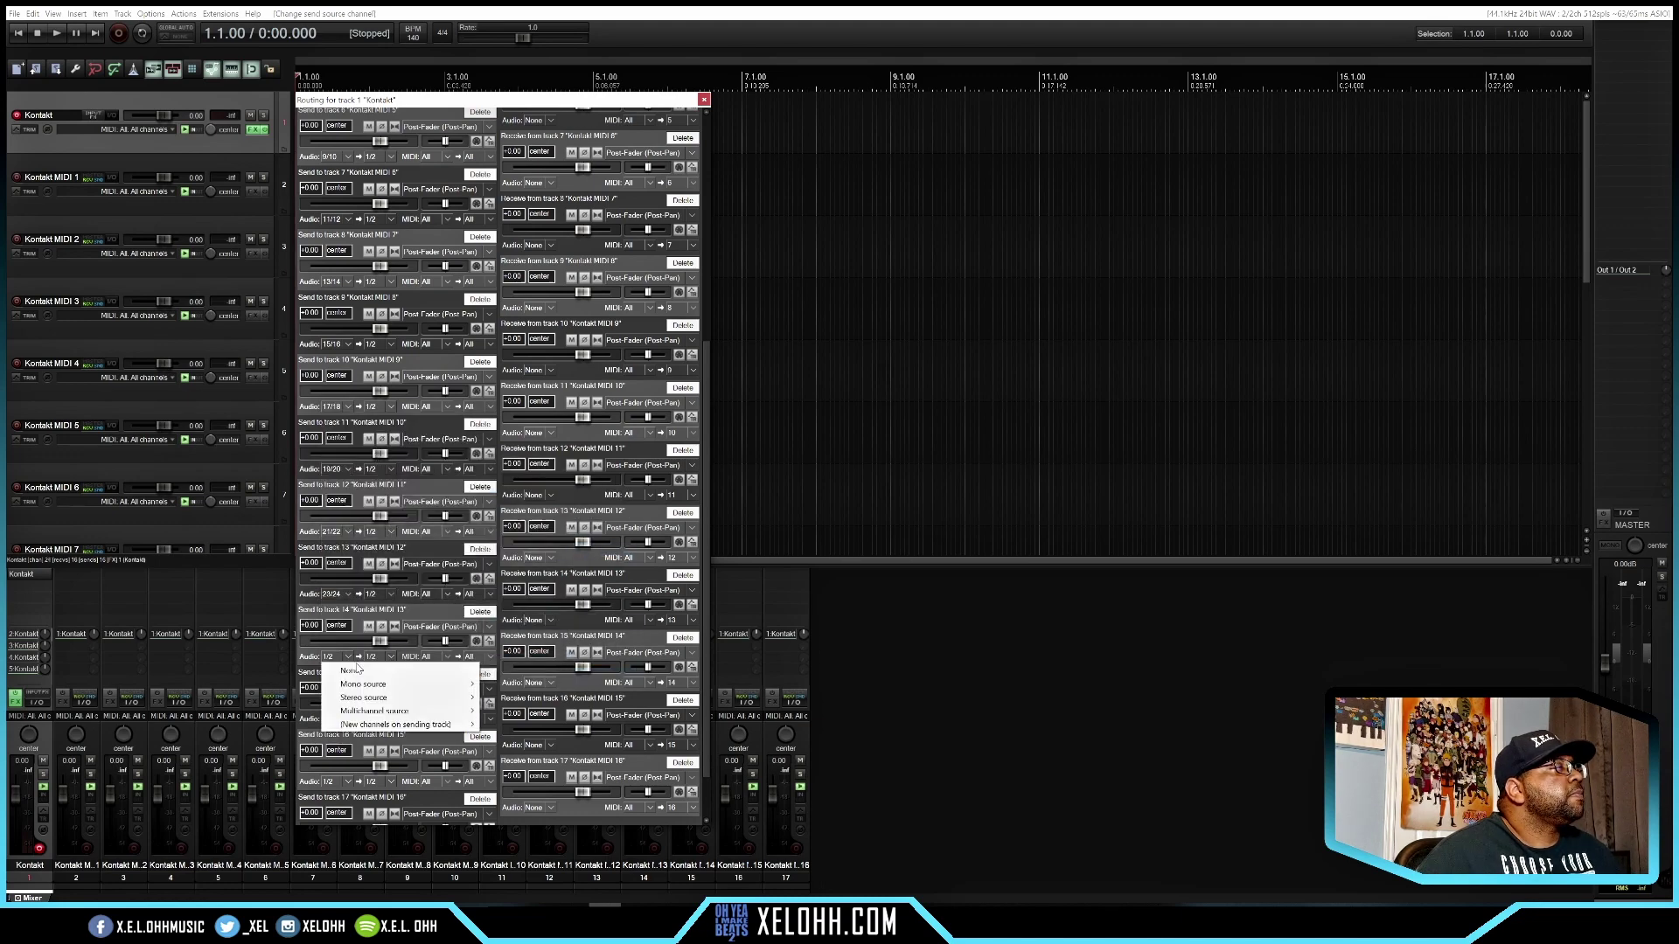
click(598, 737)
click(350, 719)
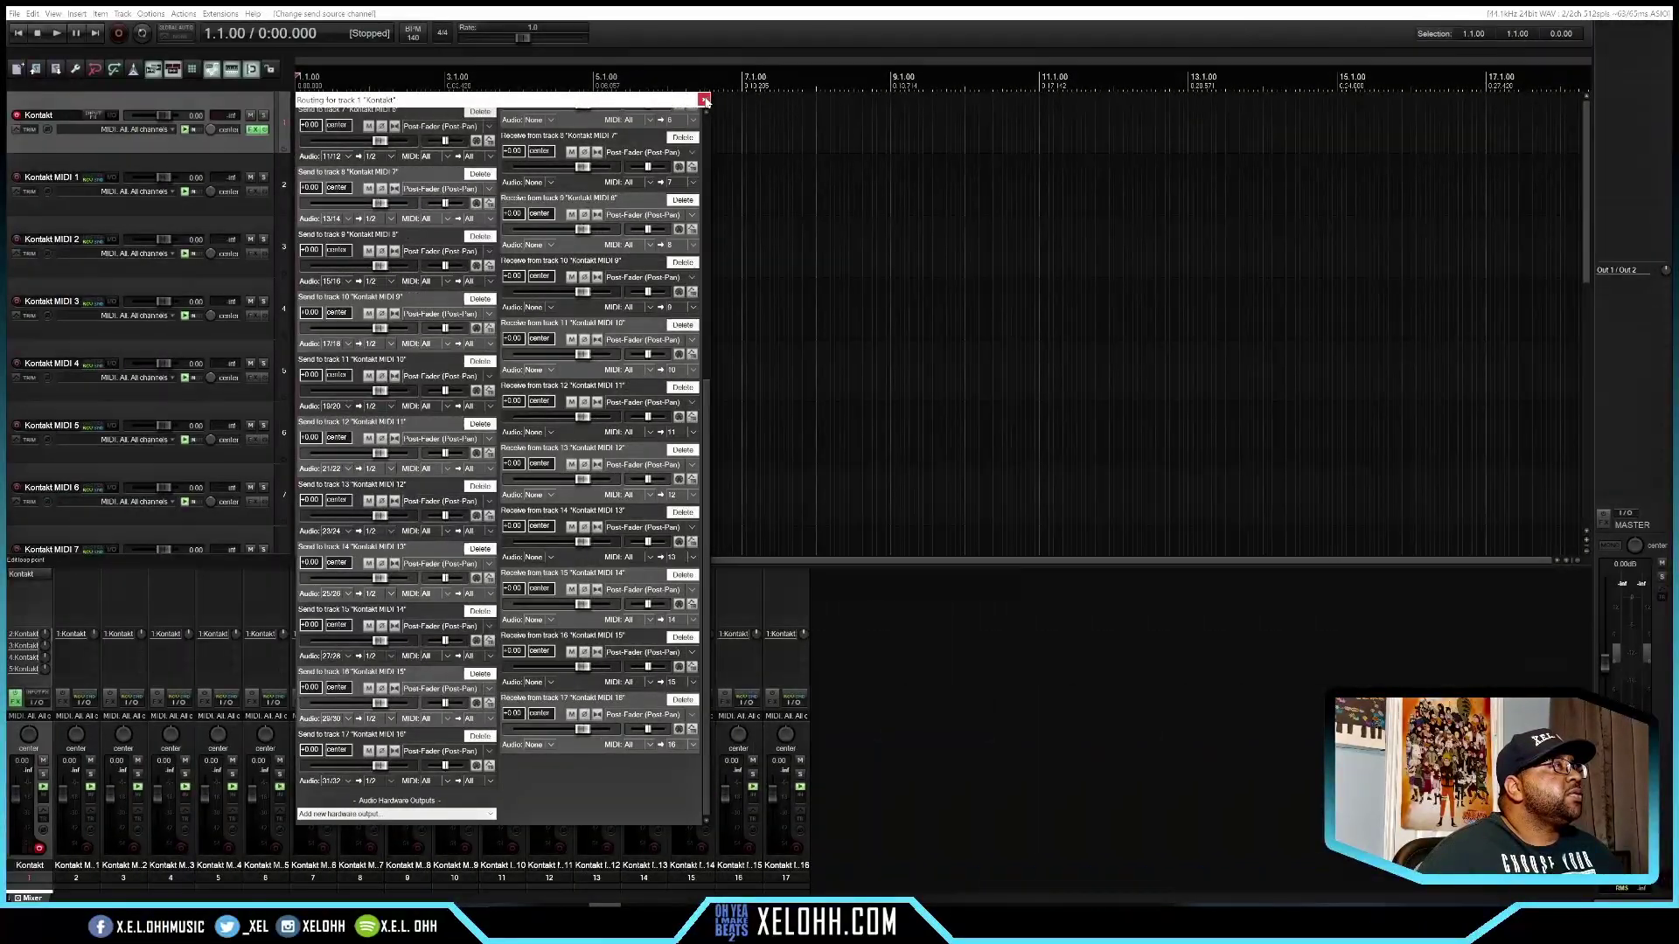
click(704, 101)
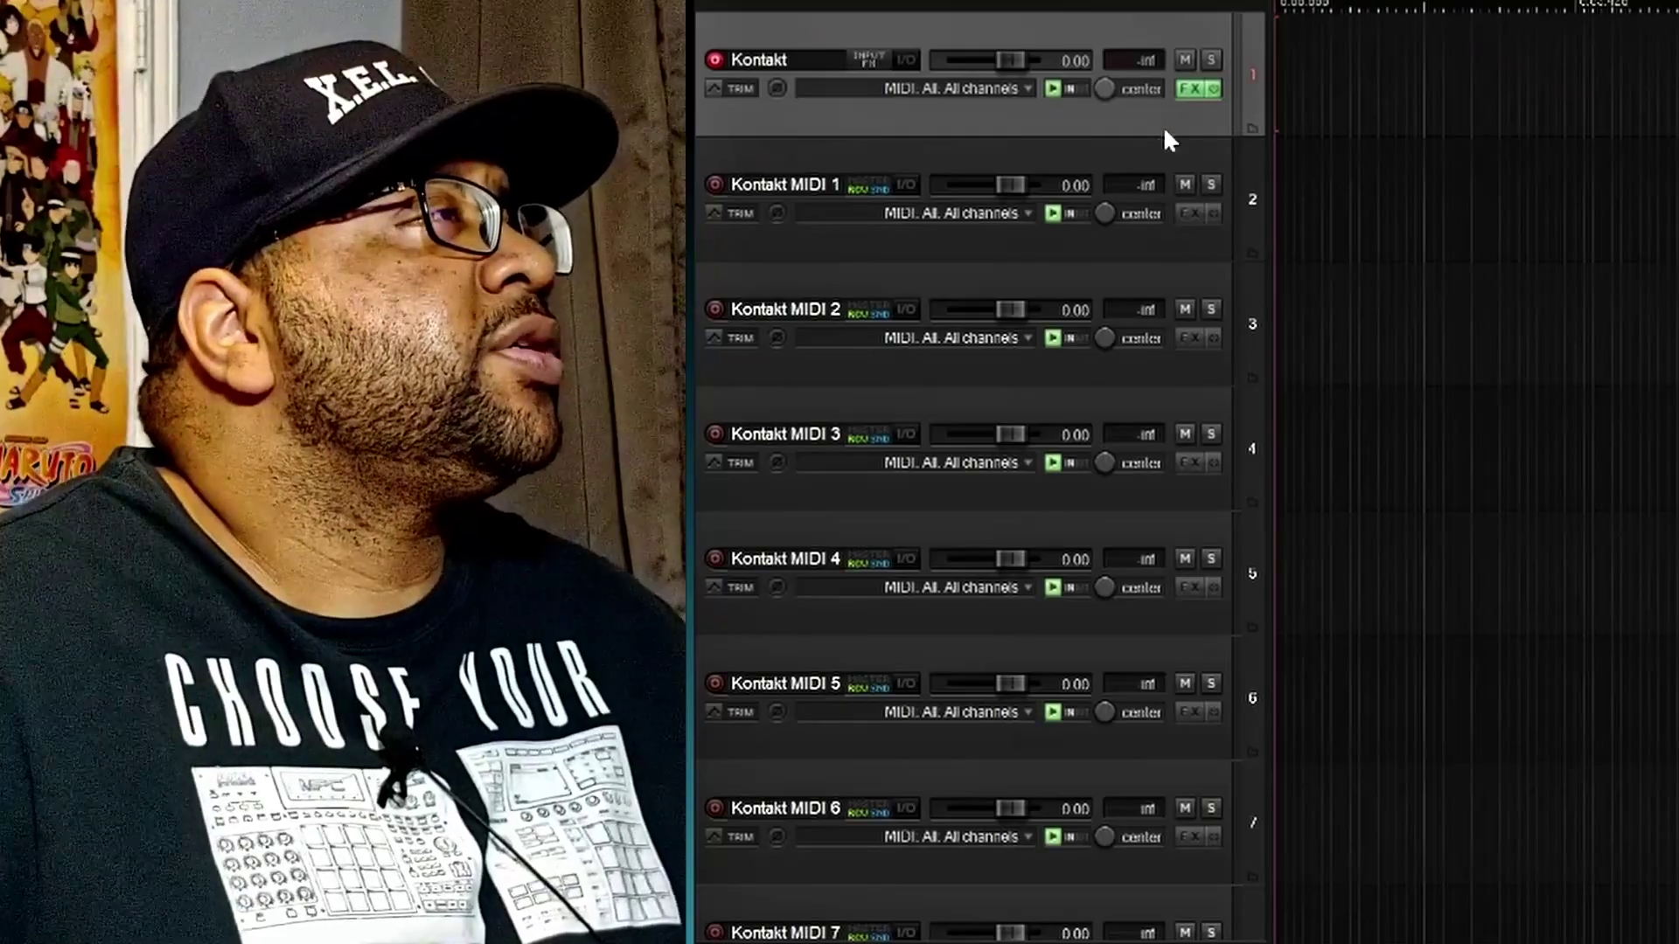
click(1149, 138)
scroll(1182, 544, down, 10)
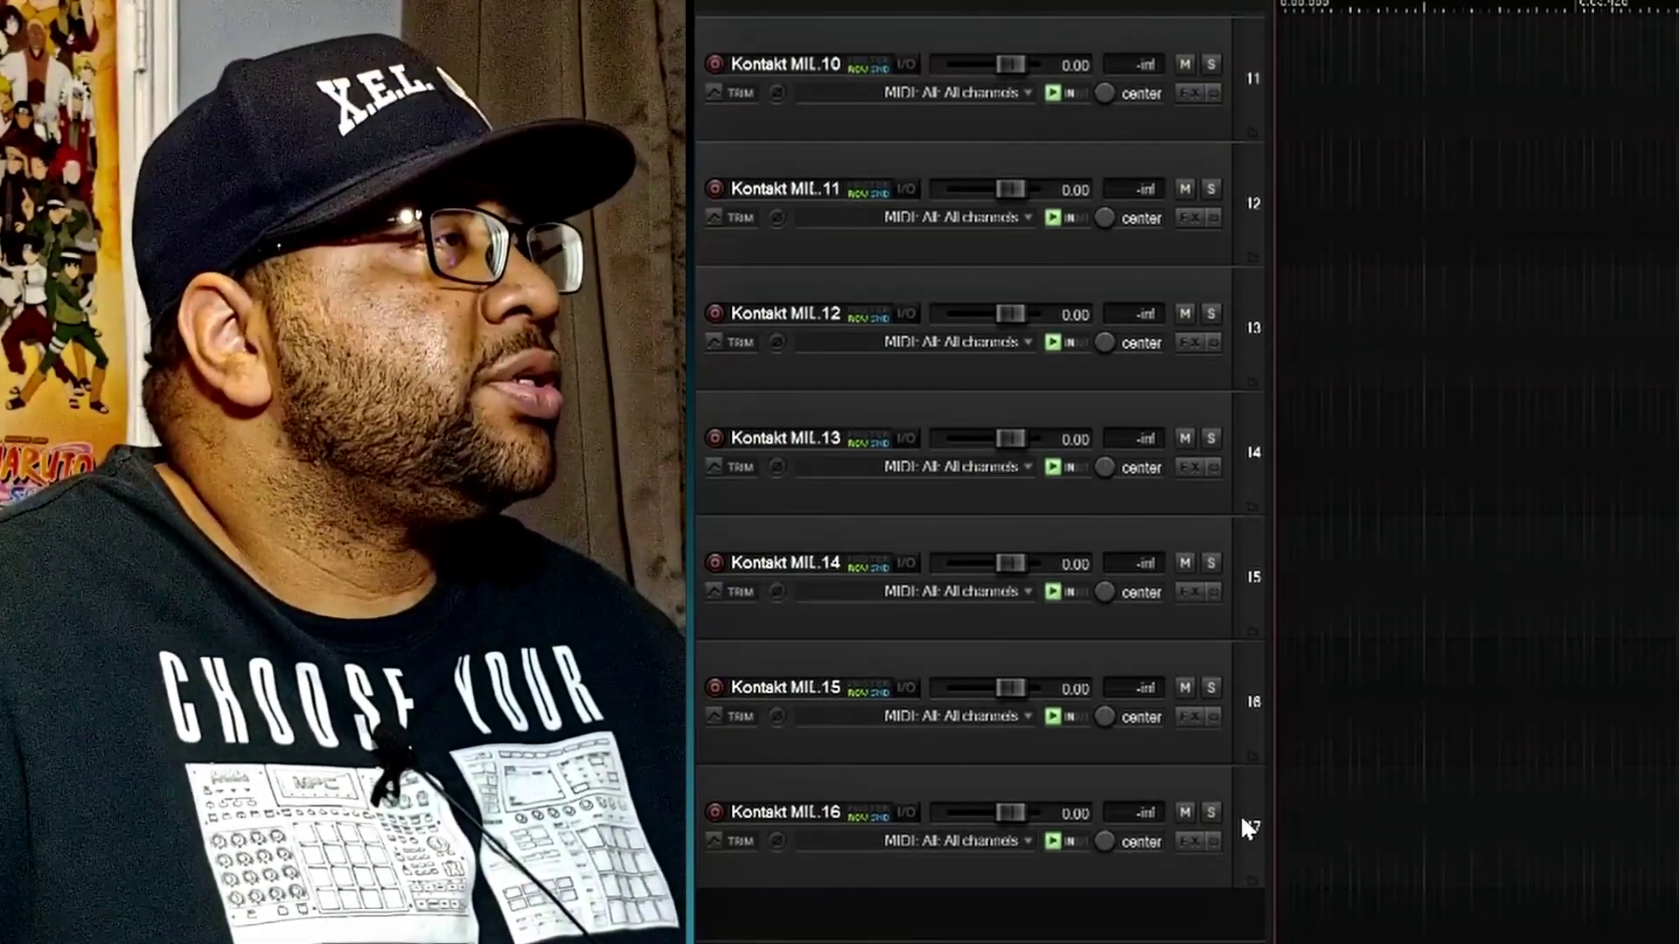
shift+click(1241, 815)
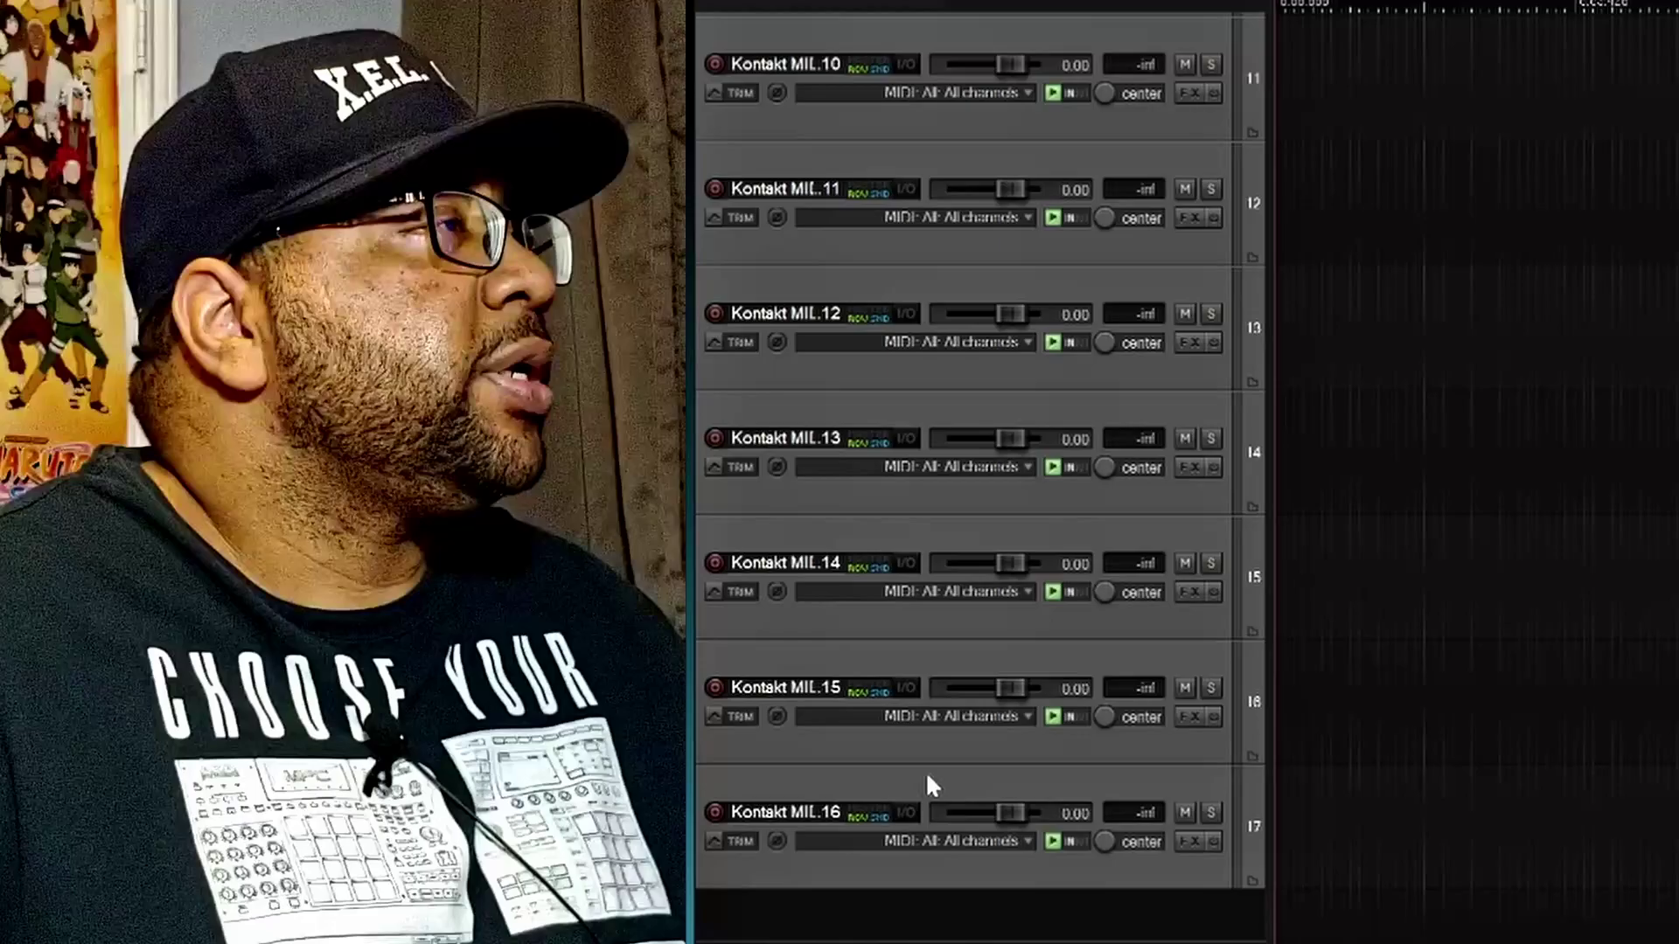
mouse_move(906, 813)
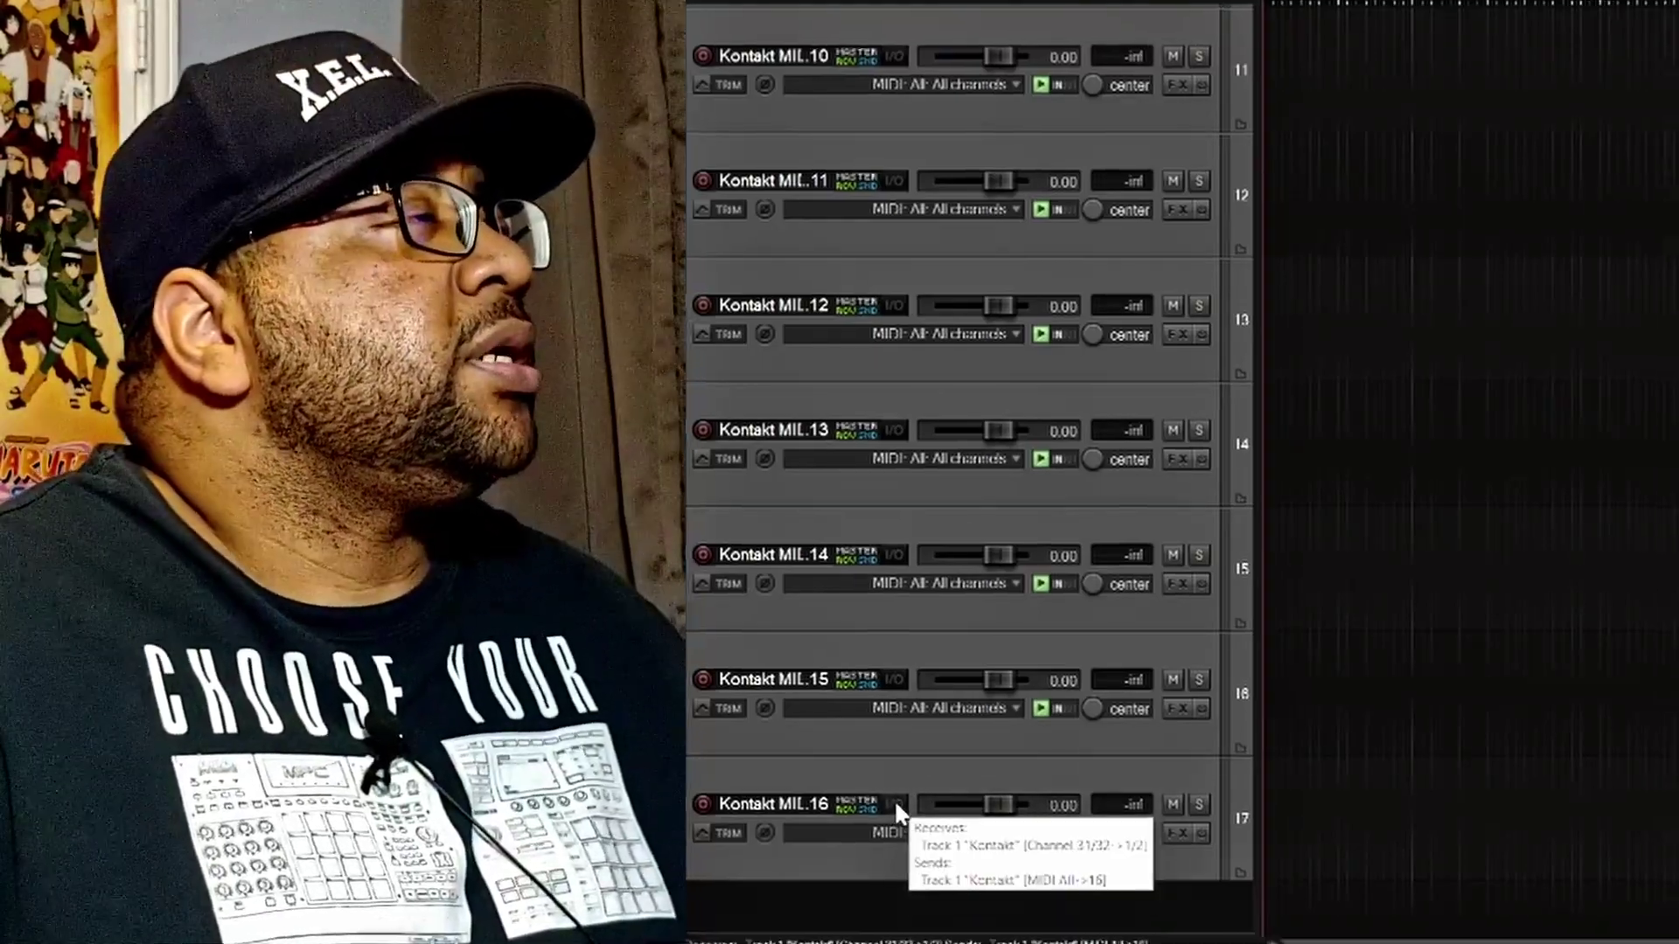
click(906, 812)
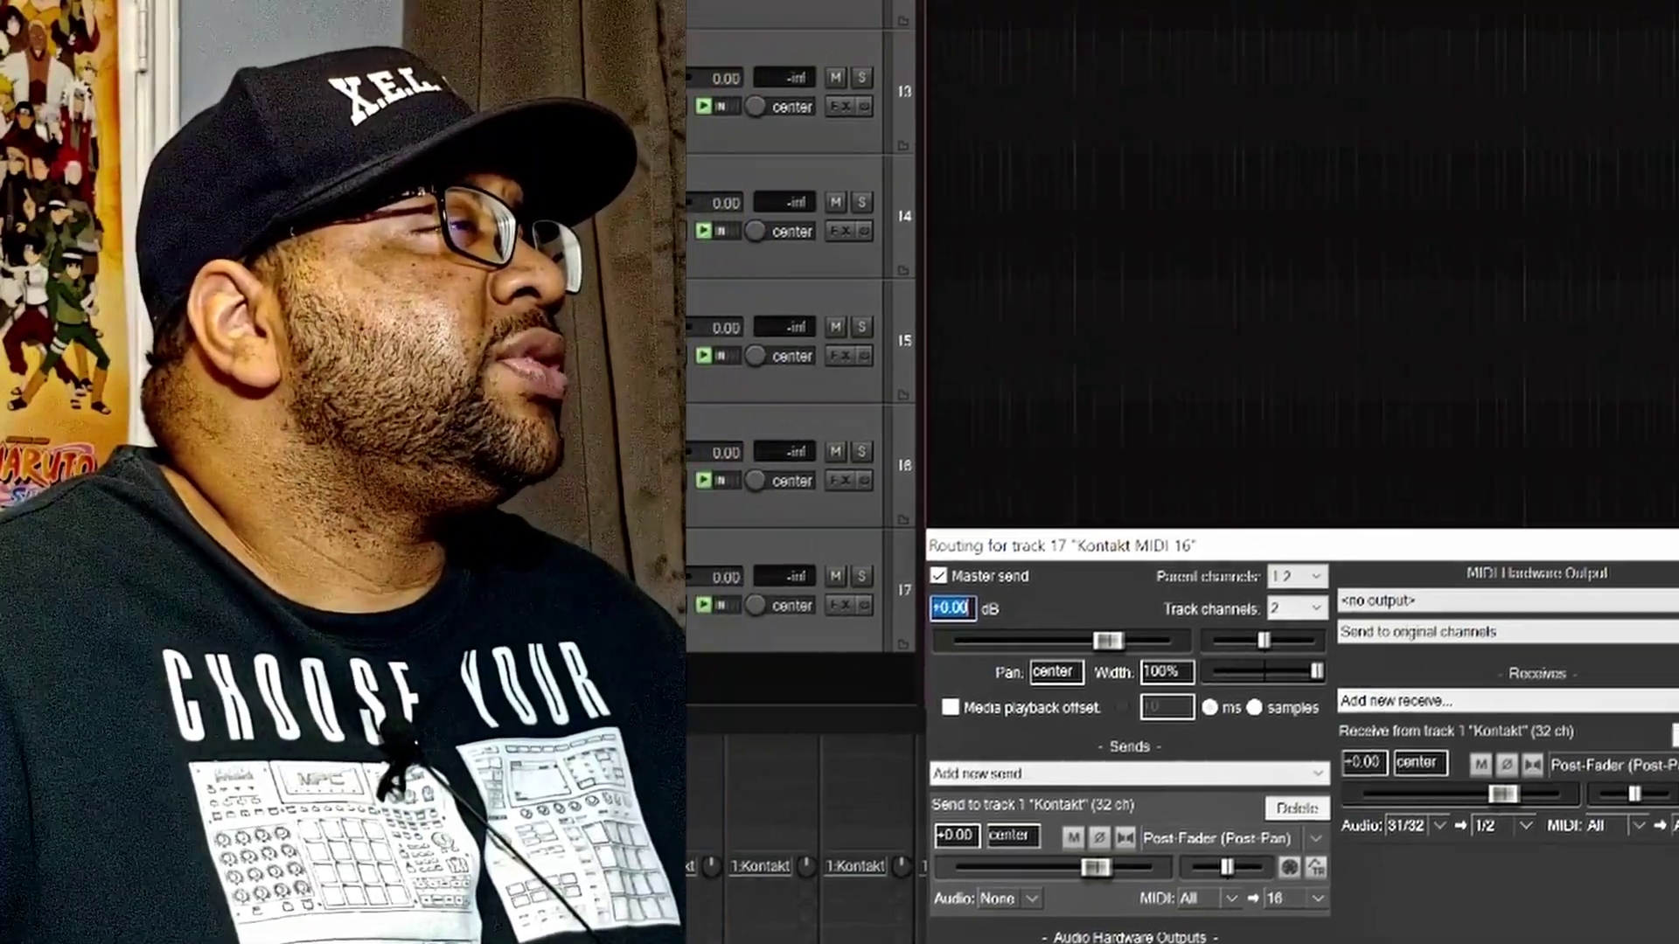
click(1671, 545)
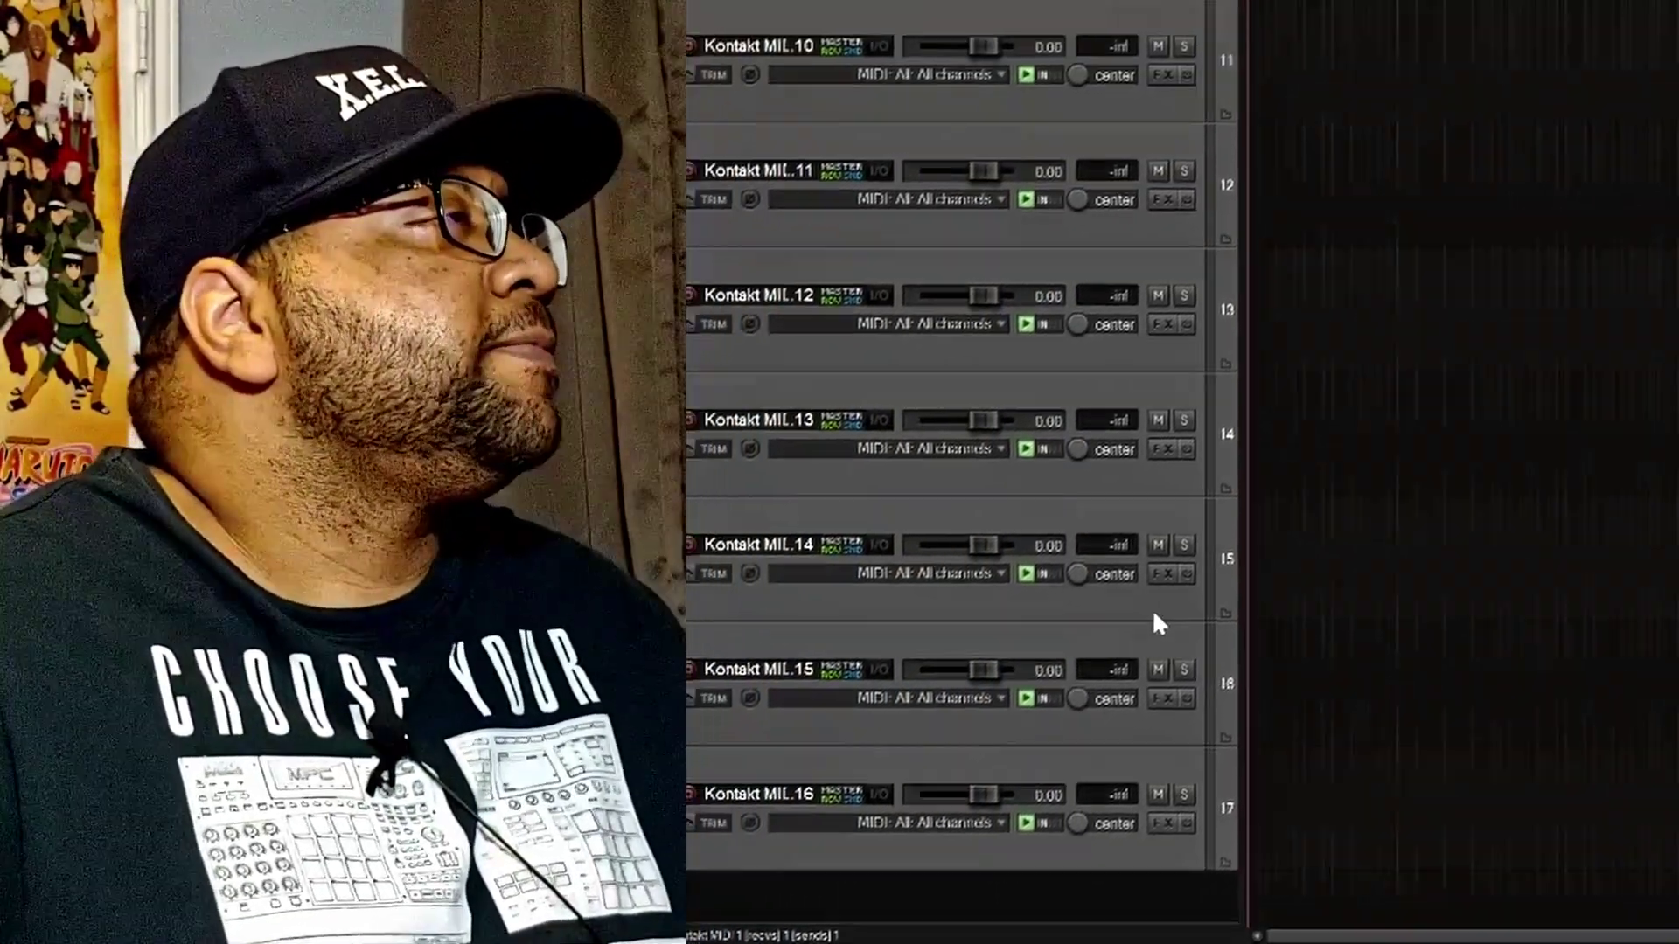
scroll(1158, 623, up, 10)
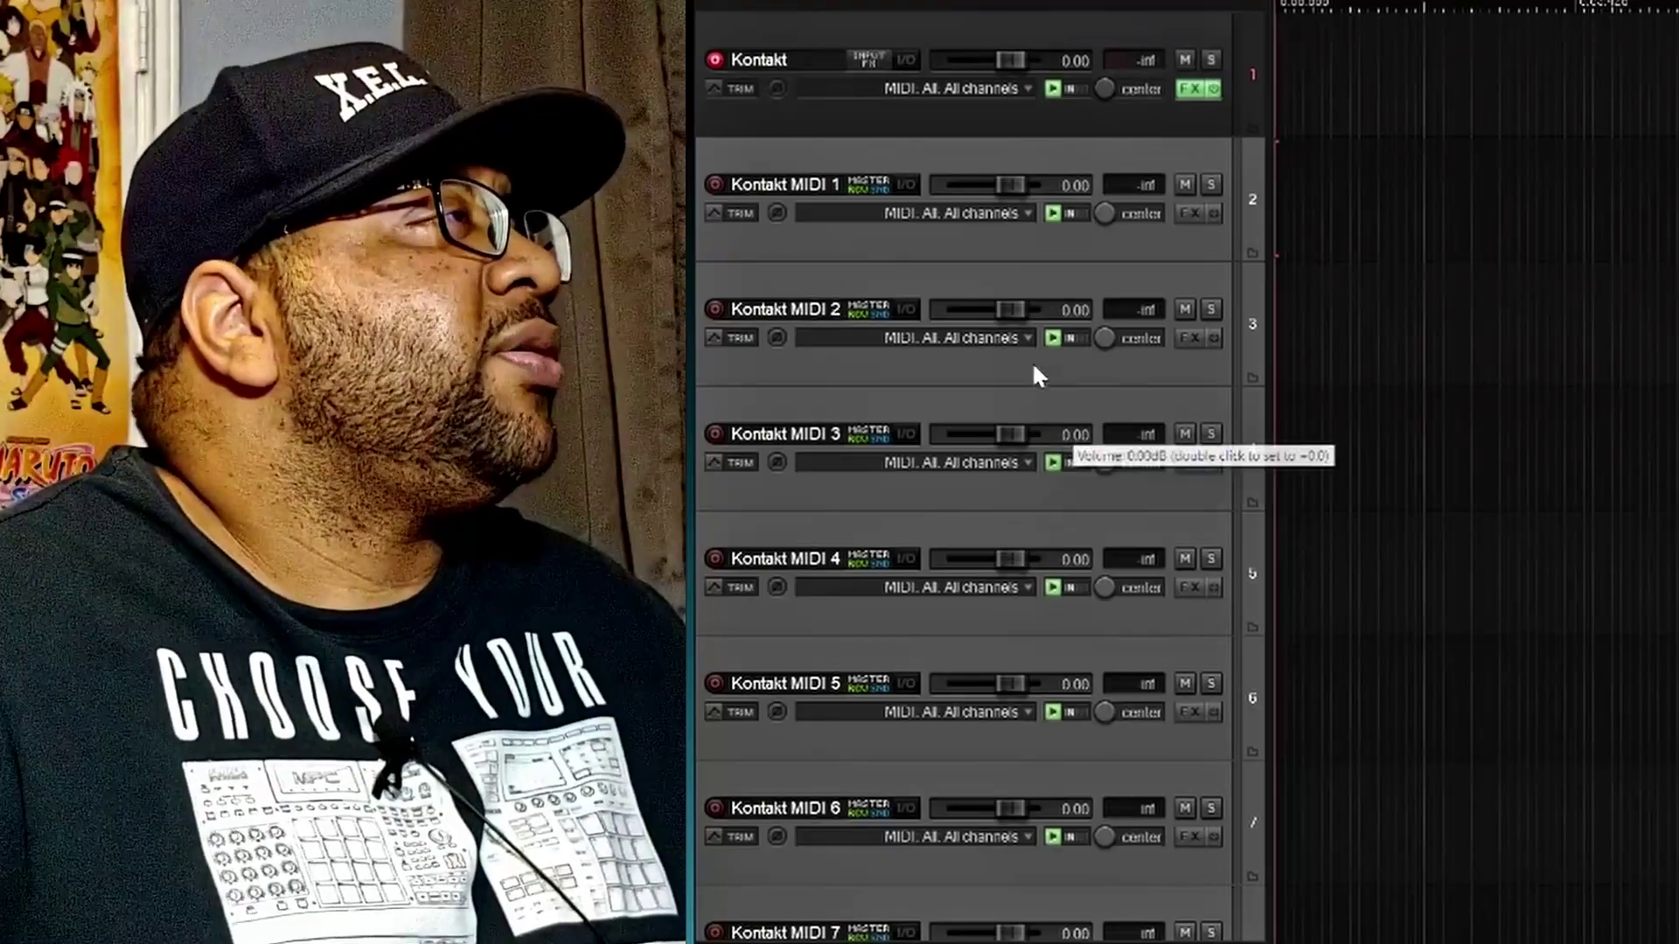
Enable automatic record-arm on selection for the 16 MIDI tracks and select bars 1 to 9.
right_click(715, 185)
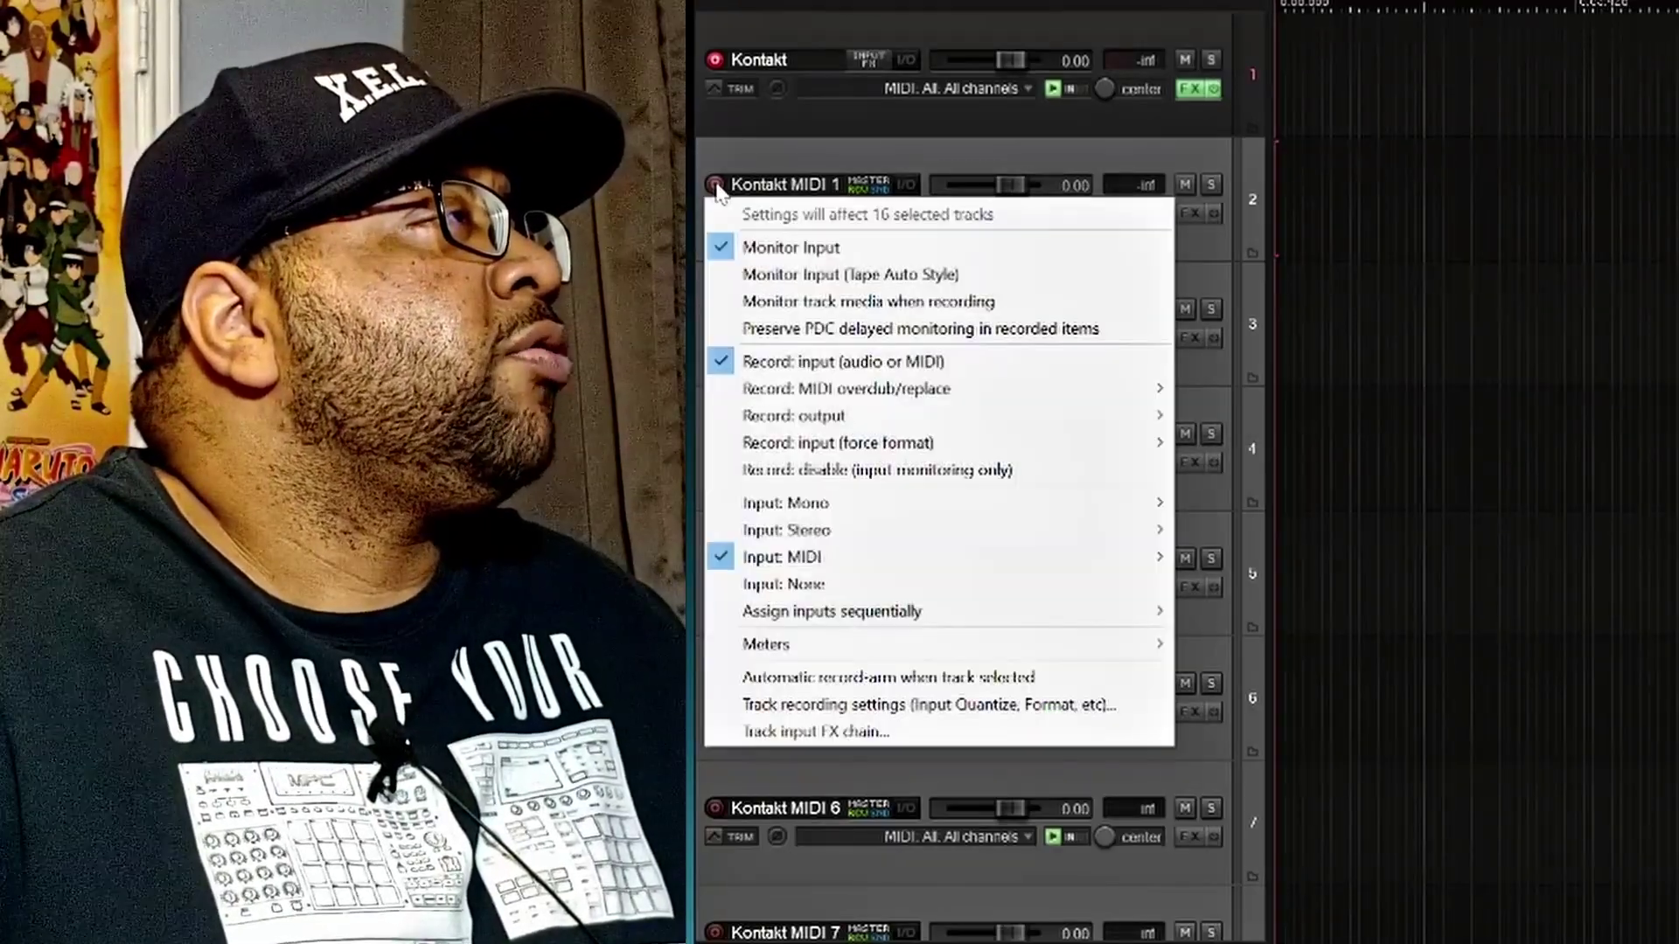
click(845, 679)
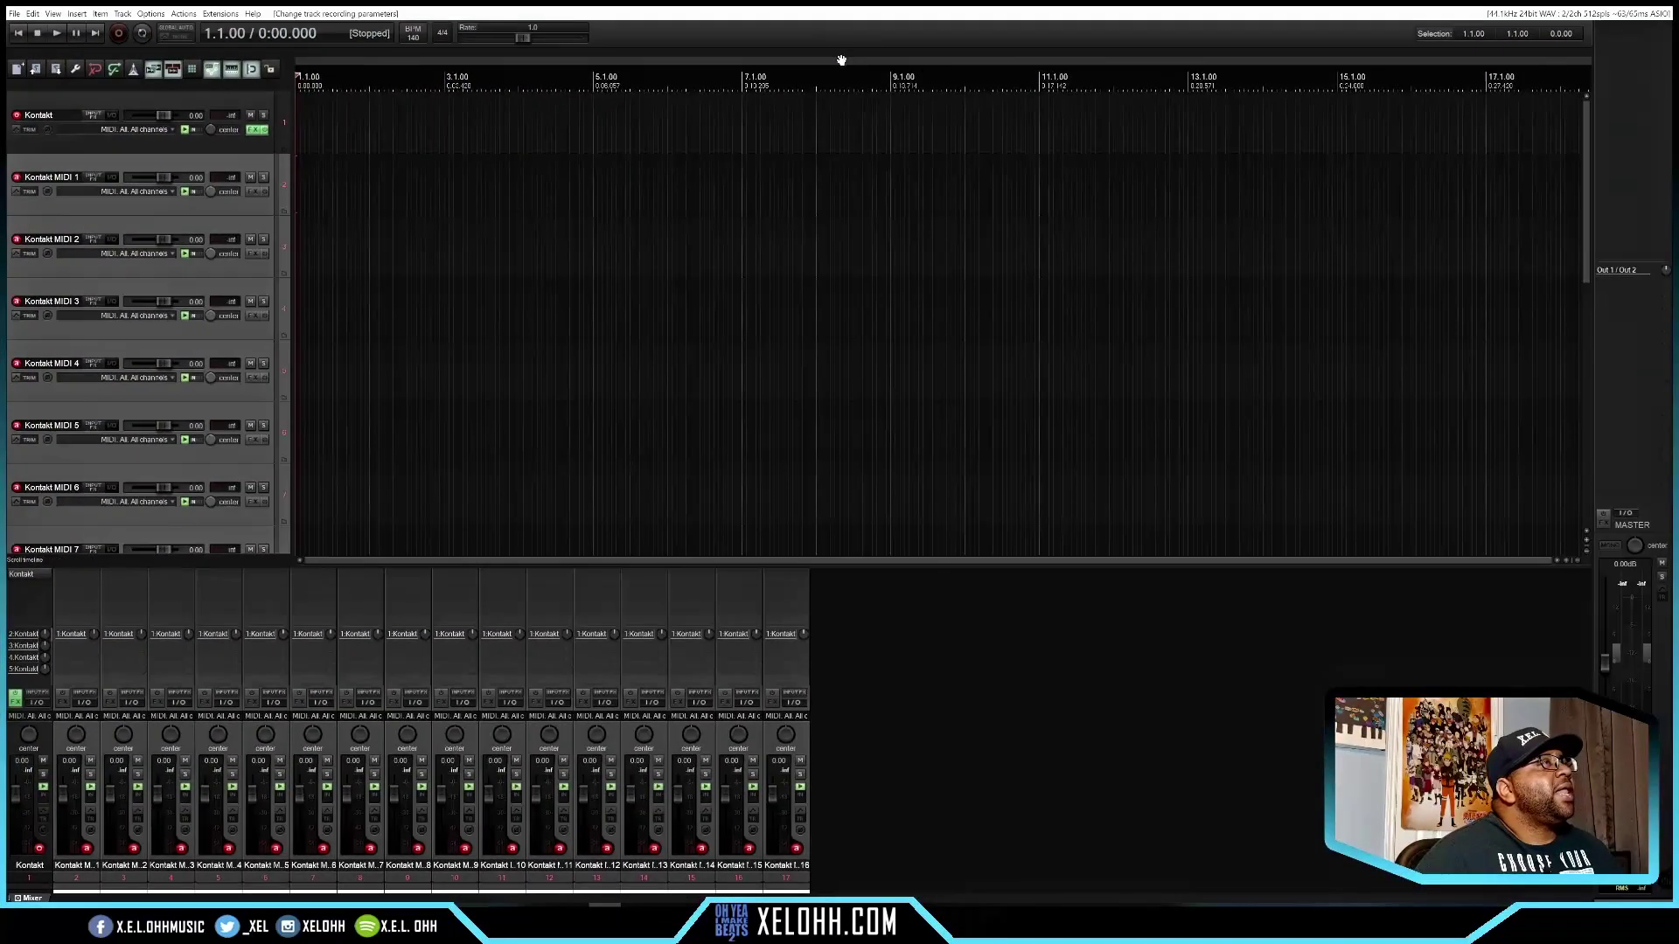
drag(891, 85, 290, 100)
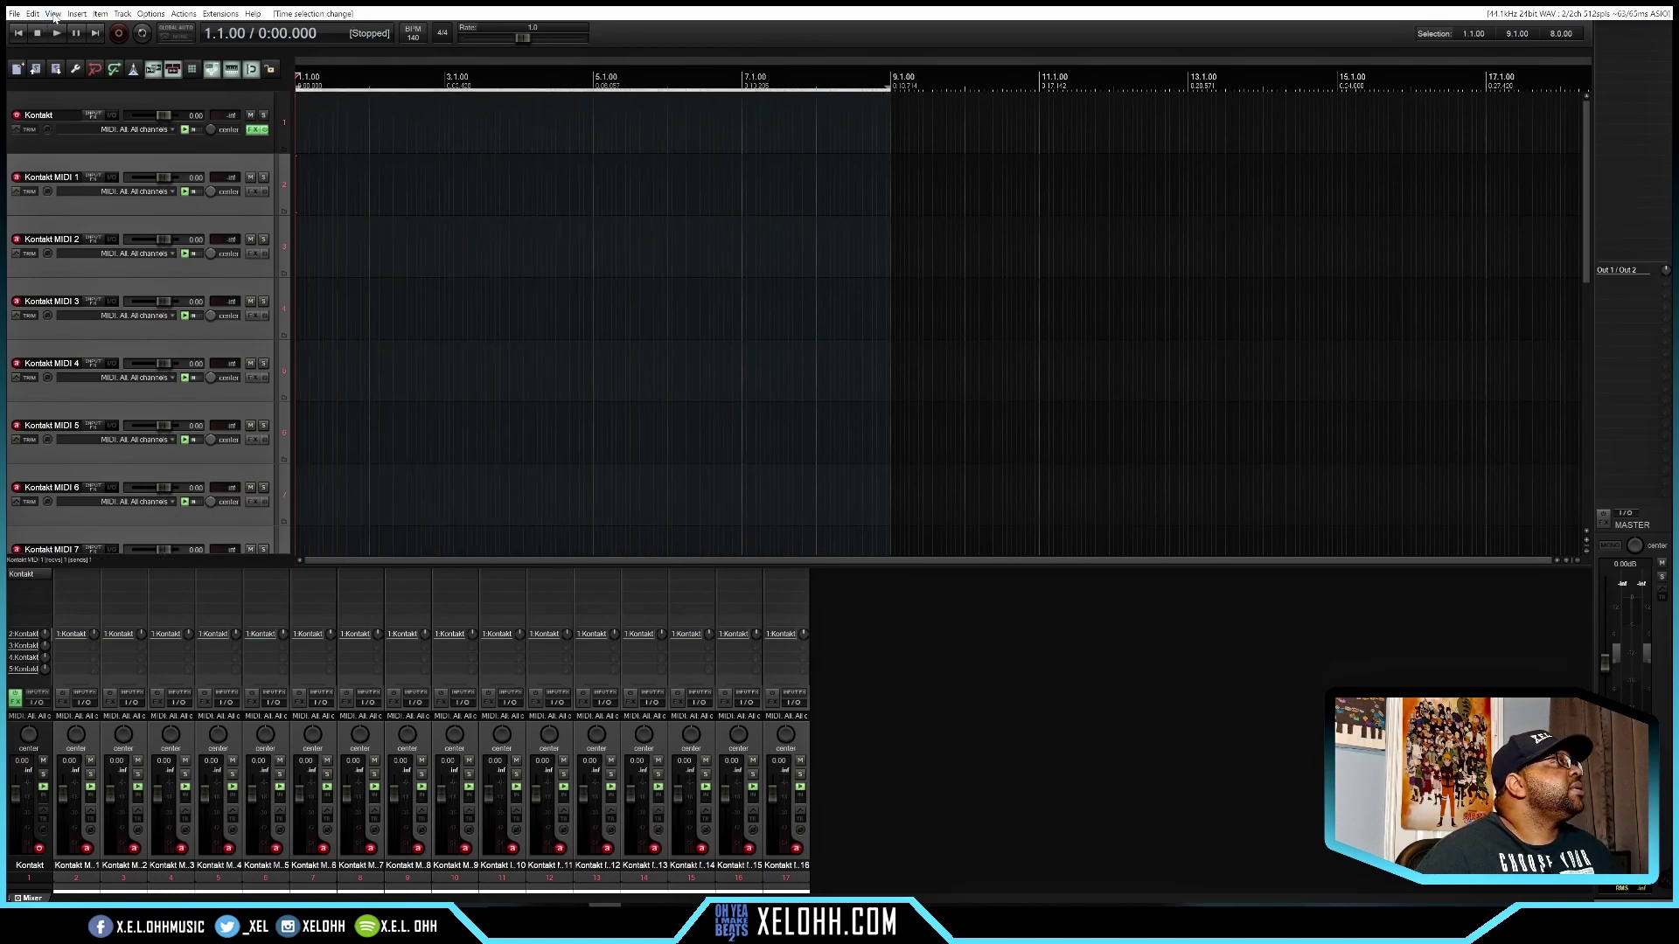
Insert an empty MIDI item on Kontakt MIDI 1 and copy it onto Kontakt MIDI 2.
click(76, 14)
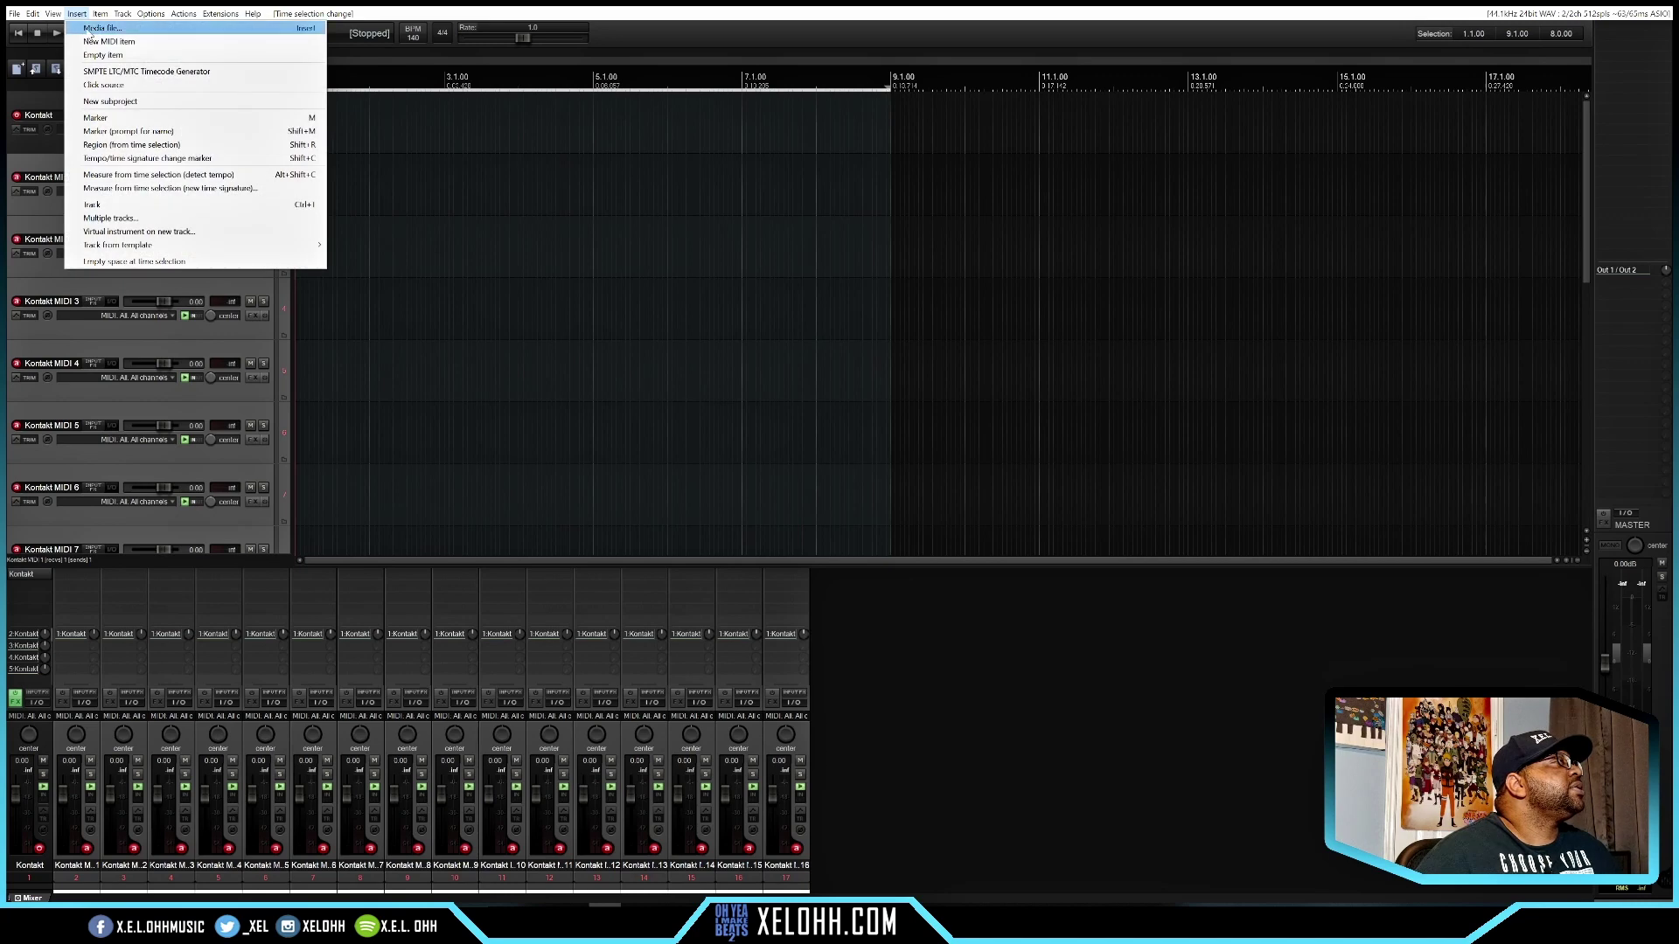
click(149, 47)
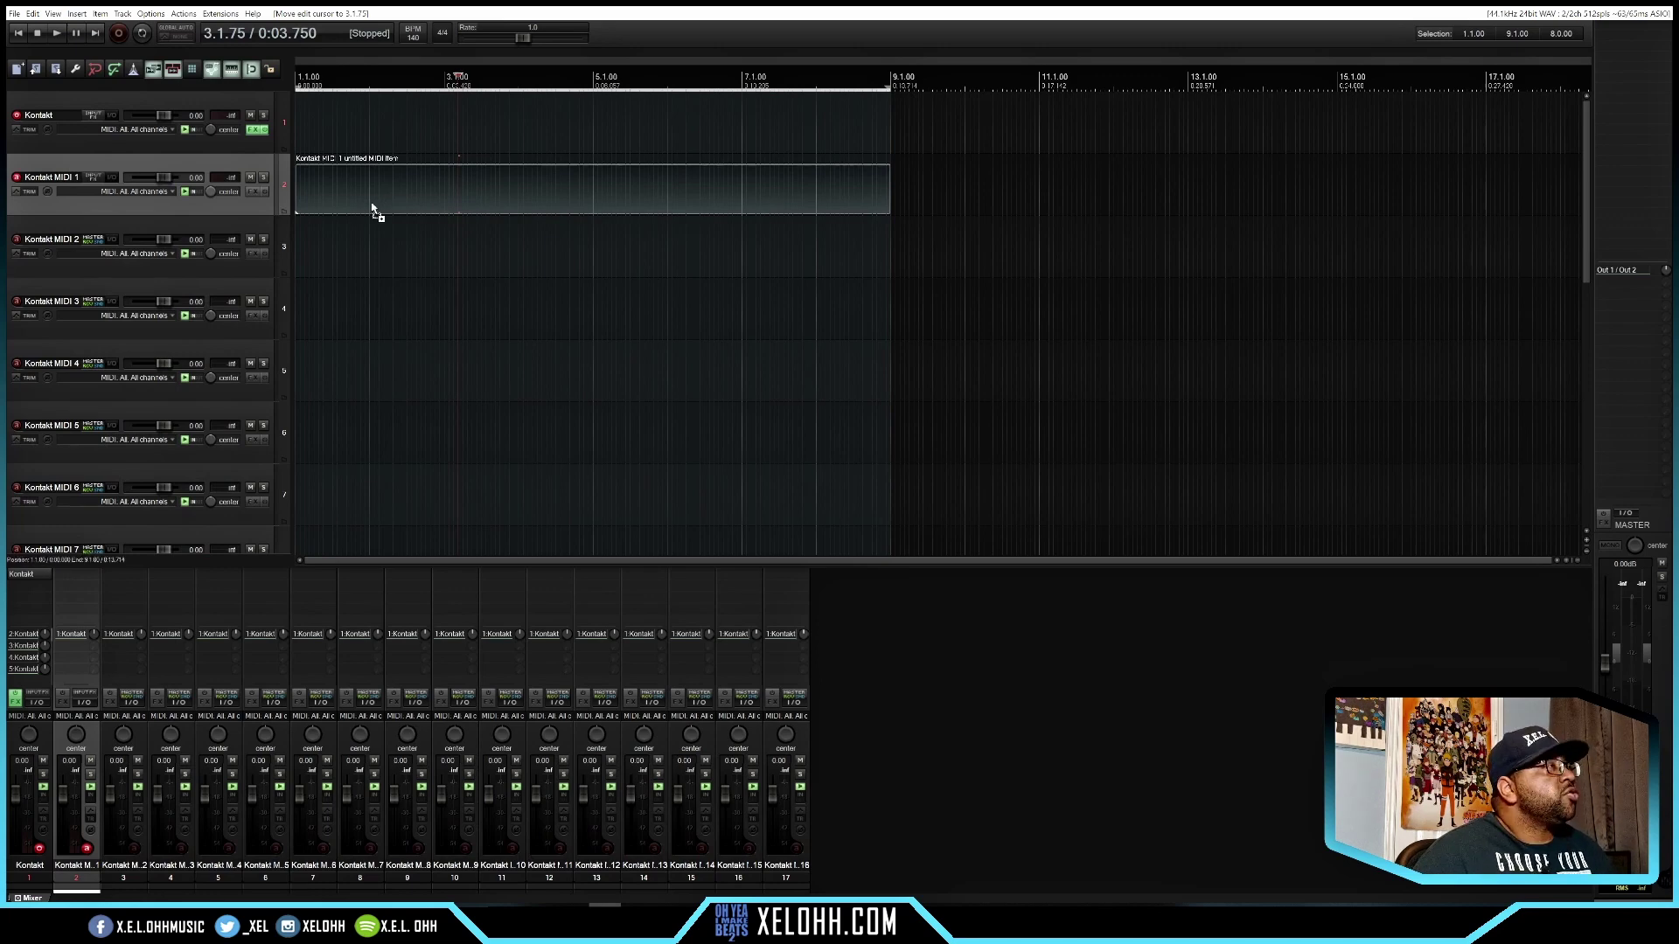
drag(371, 209, 382, 377)
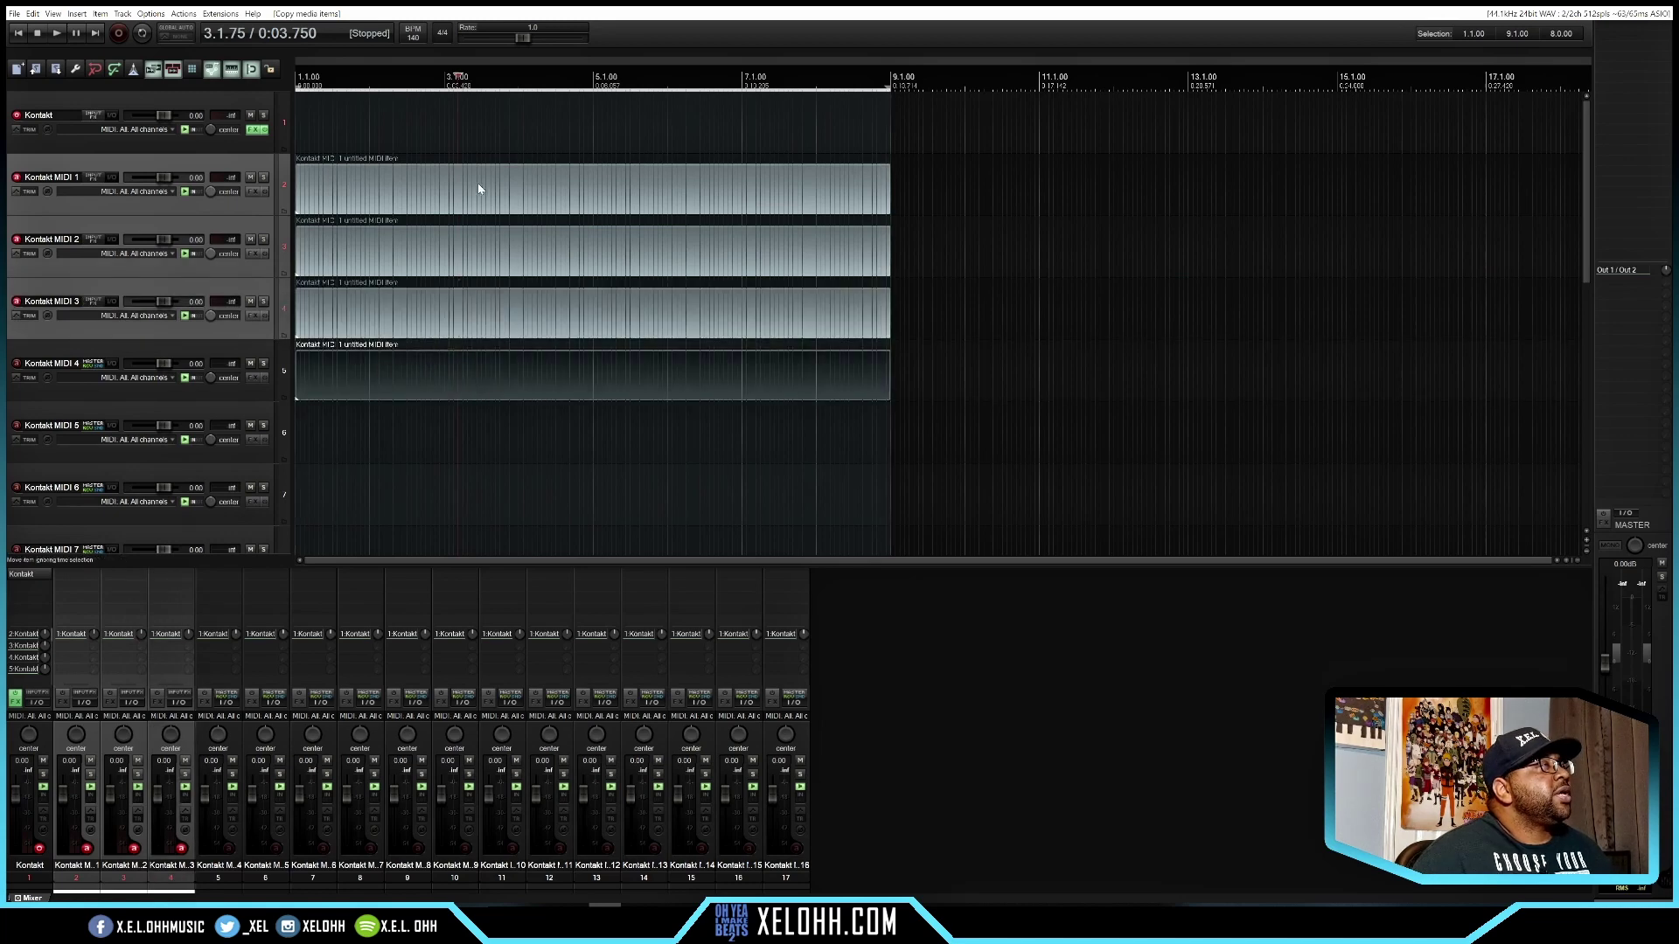
Ctrl-drag copies of the MIDI items down until every Kontakt MIDI track through 16 holds one.
click(432, 188)
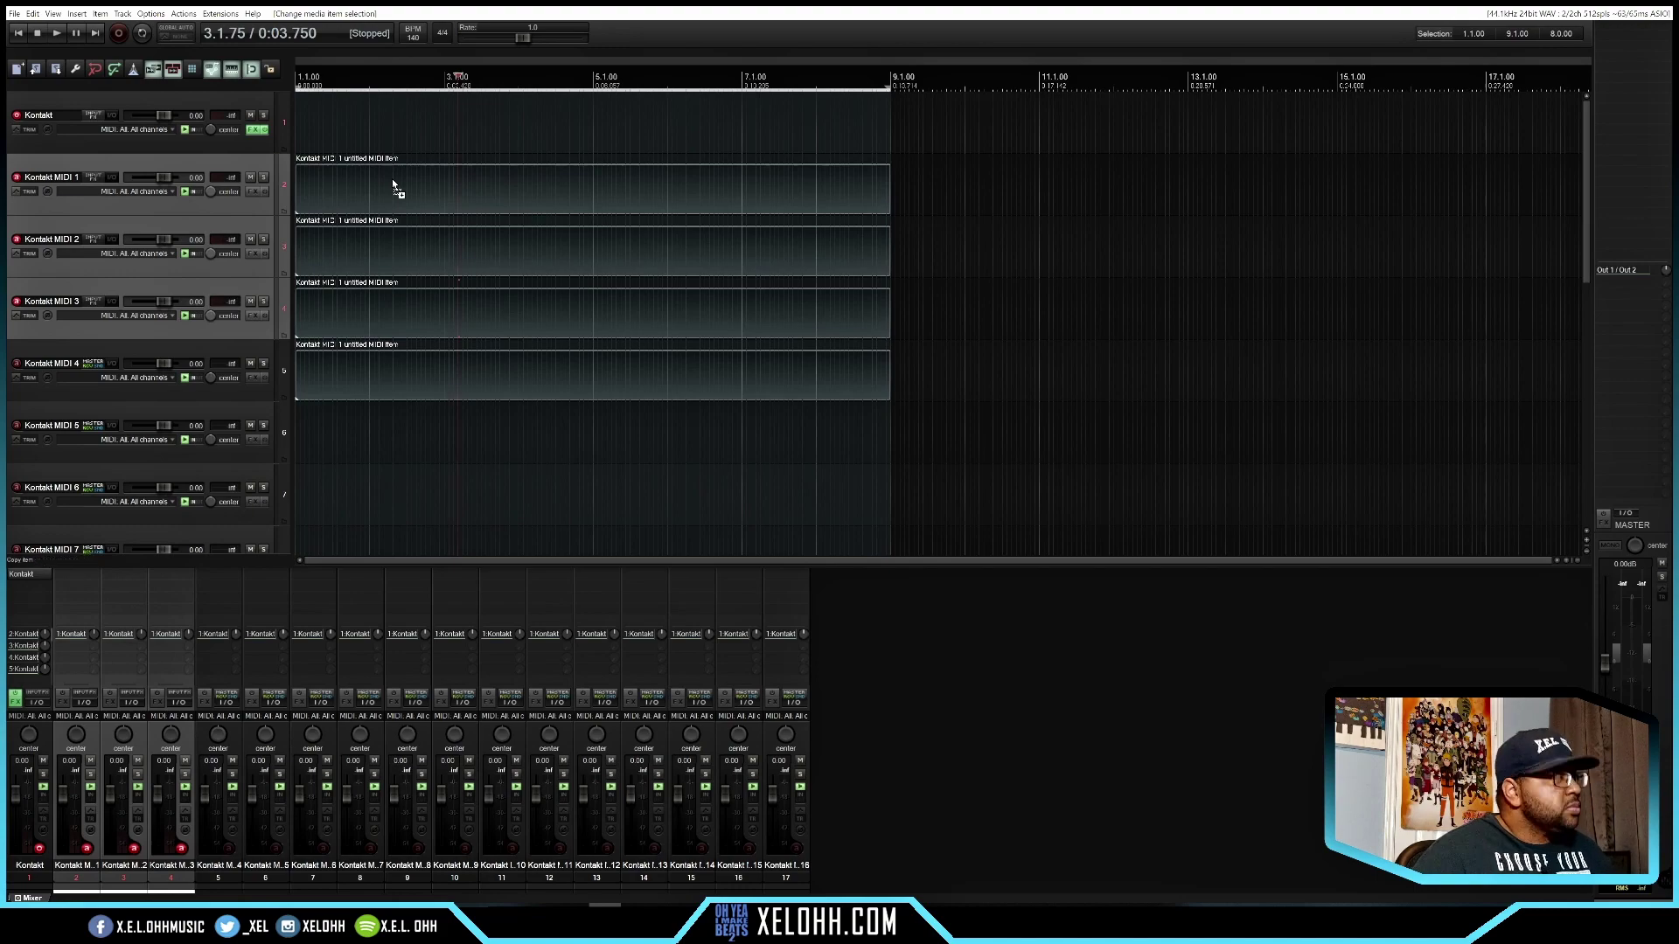
key(ctrl+a)
drag(392, 184, 395, 444)
scroll(495, 344, down, 5)
scroll(219, 346, up, 5)
scroll(438, 161, down, 5)
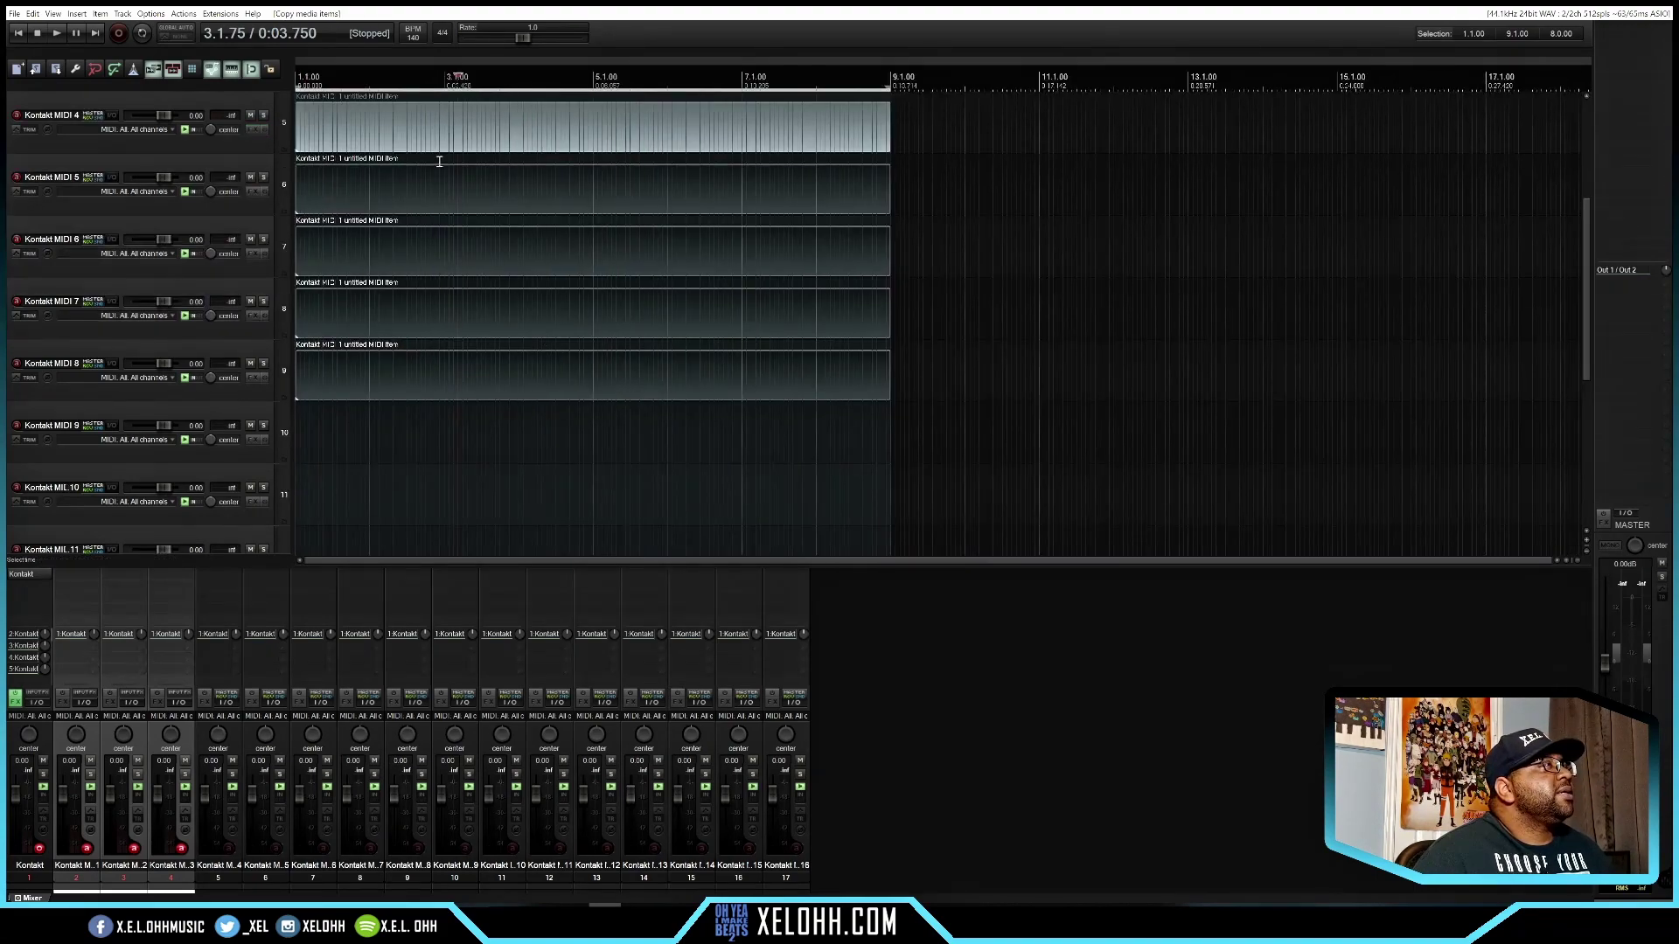
key(ctrl+a)
drag(434, 150, 390, 381)
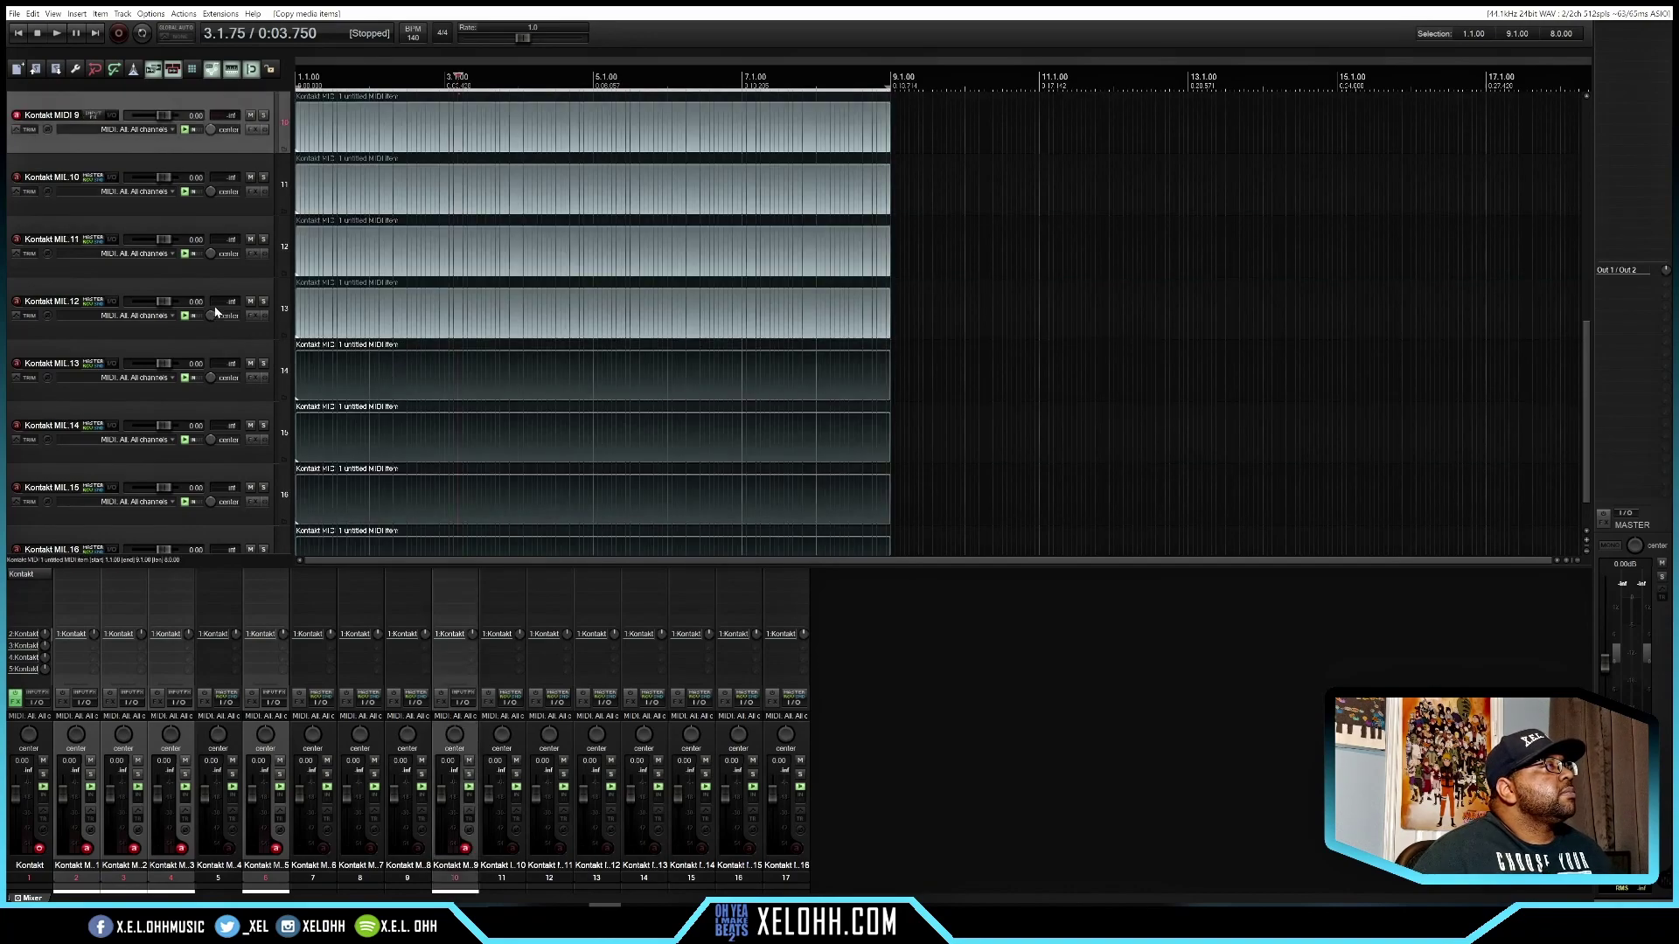
scroll(213, 313, up, 6)
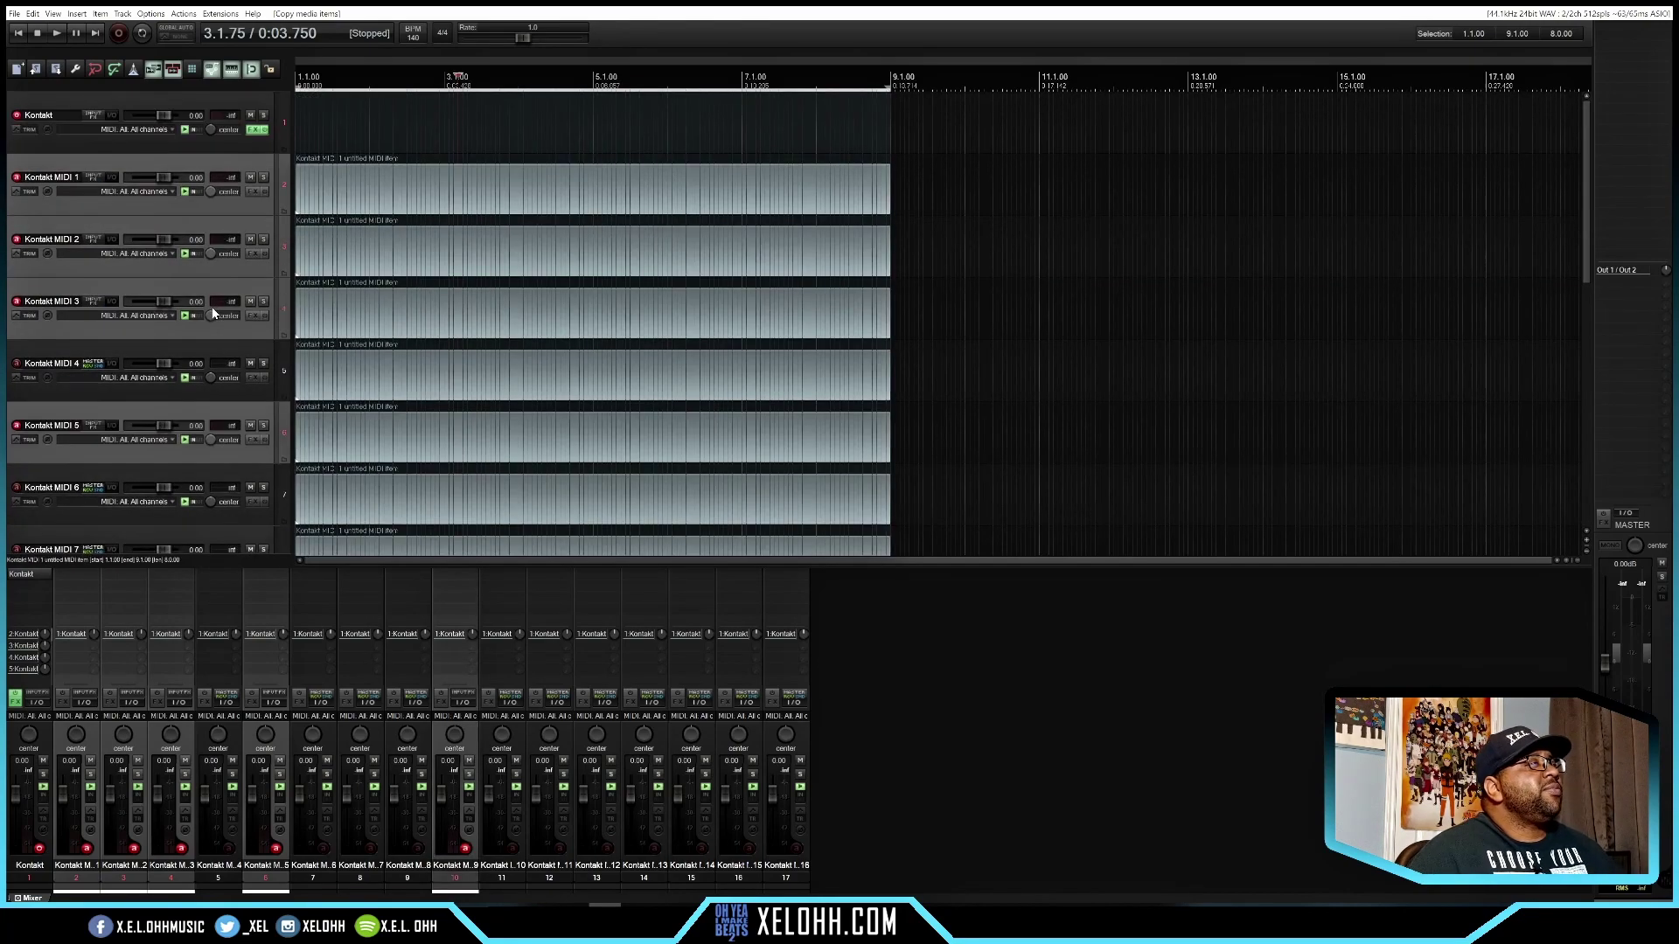
Select Kontakt MIDI tracks 1, 2 and 3 in turn.
click(282, 175)
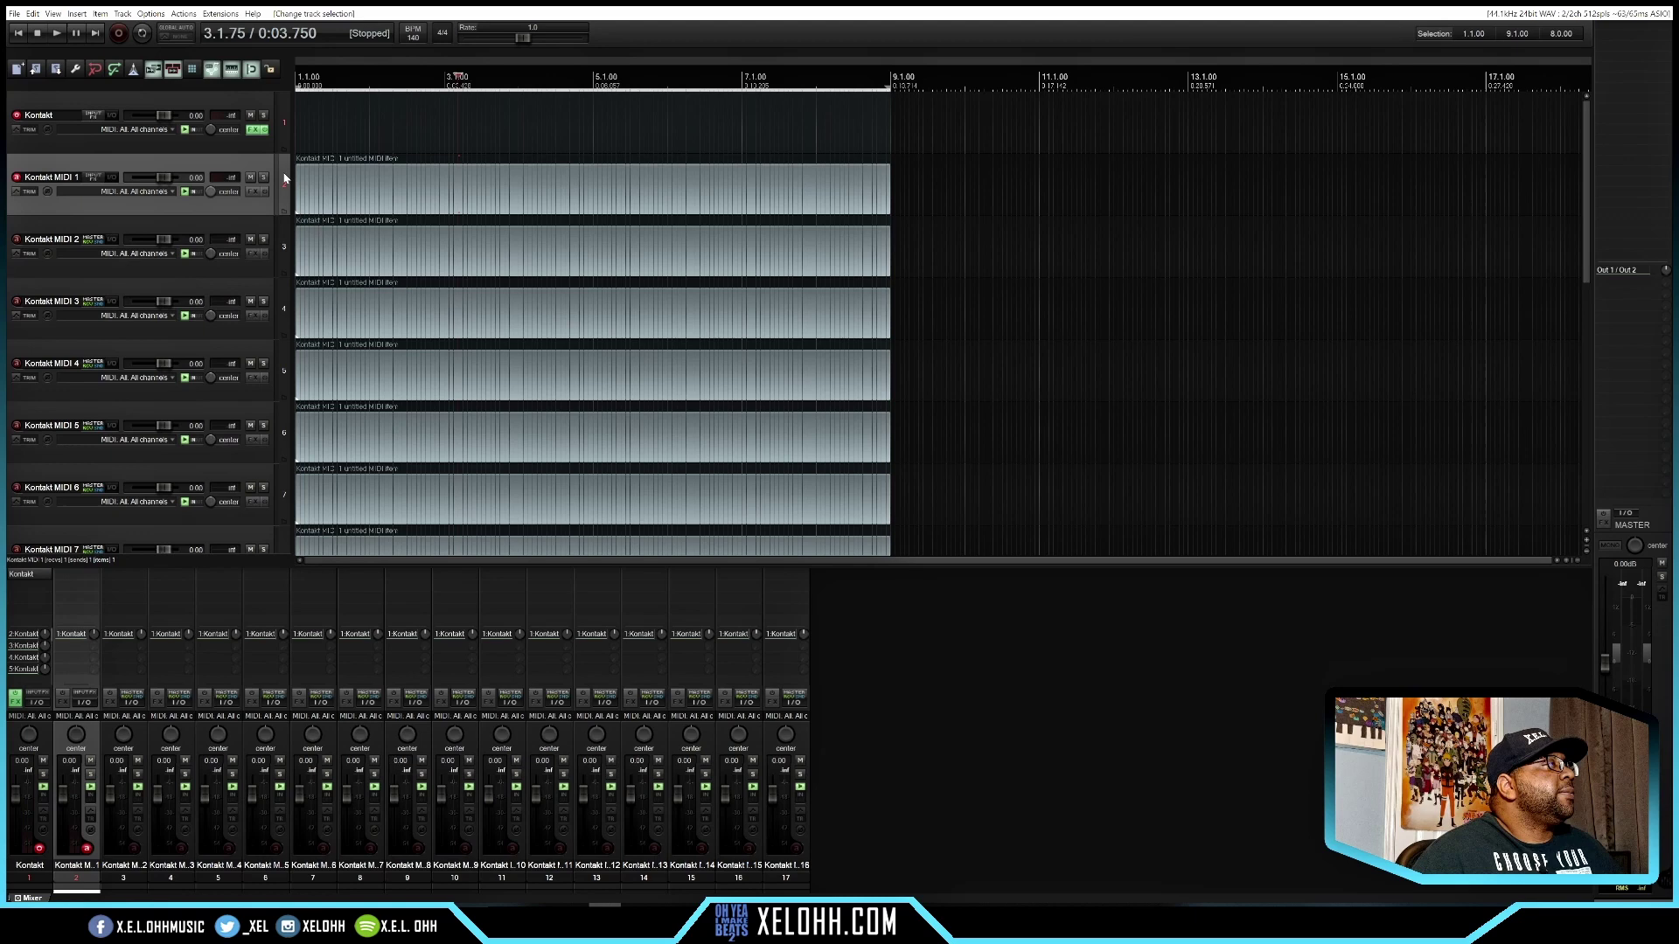
click(284, 247)
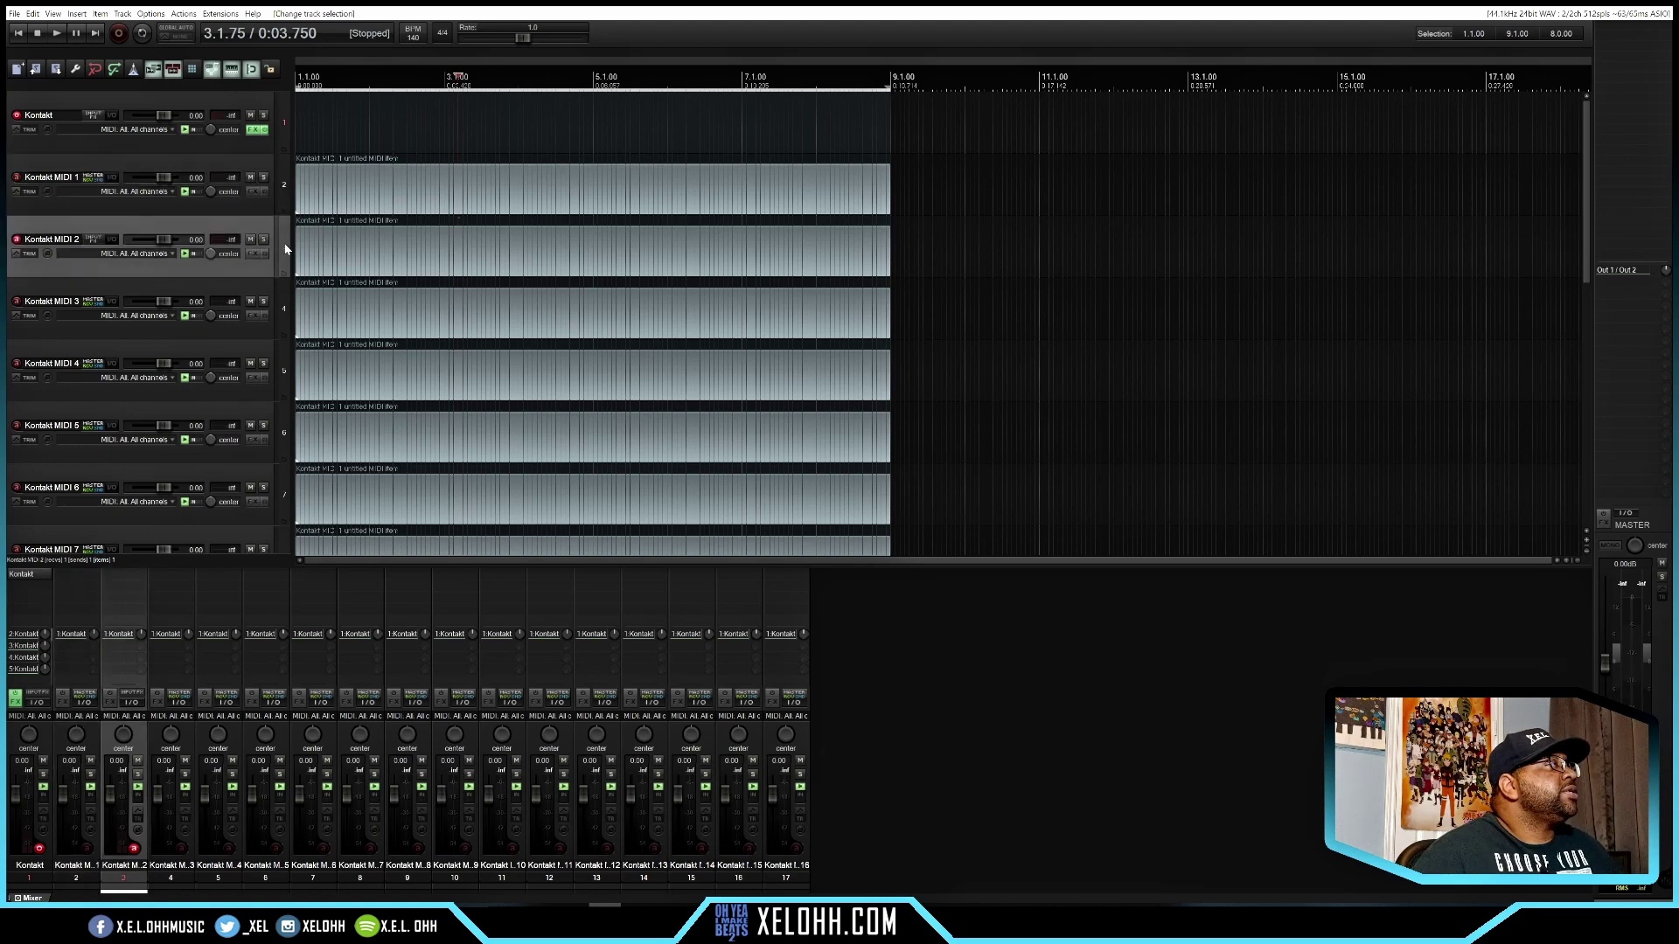
click(282, 311)
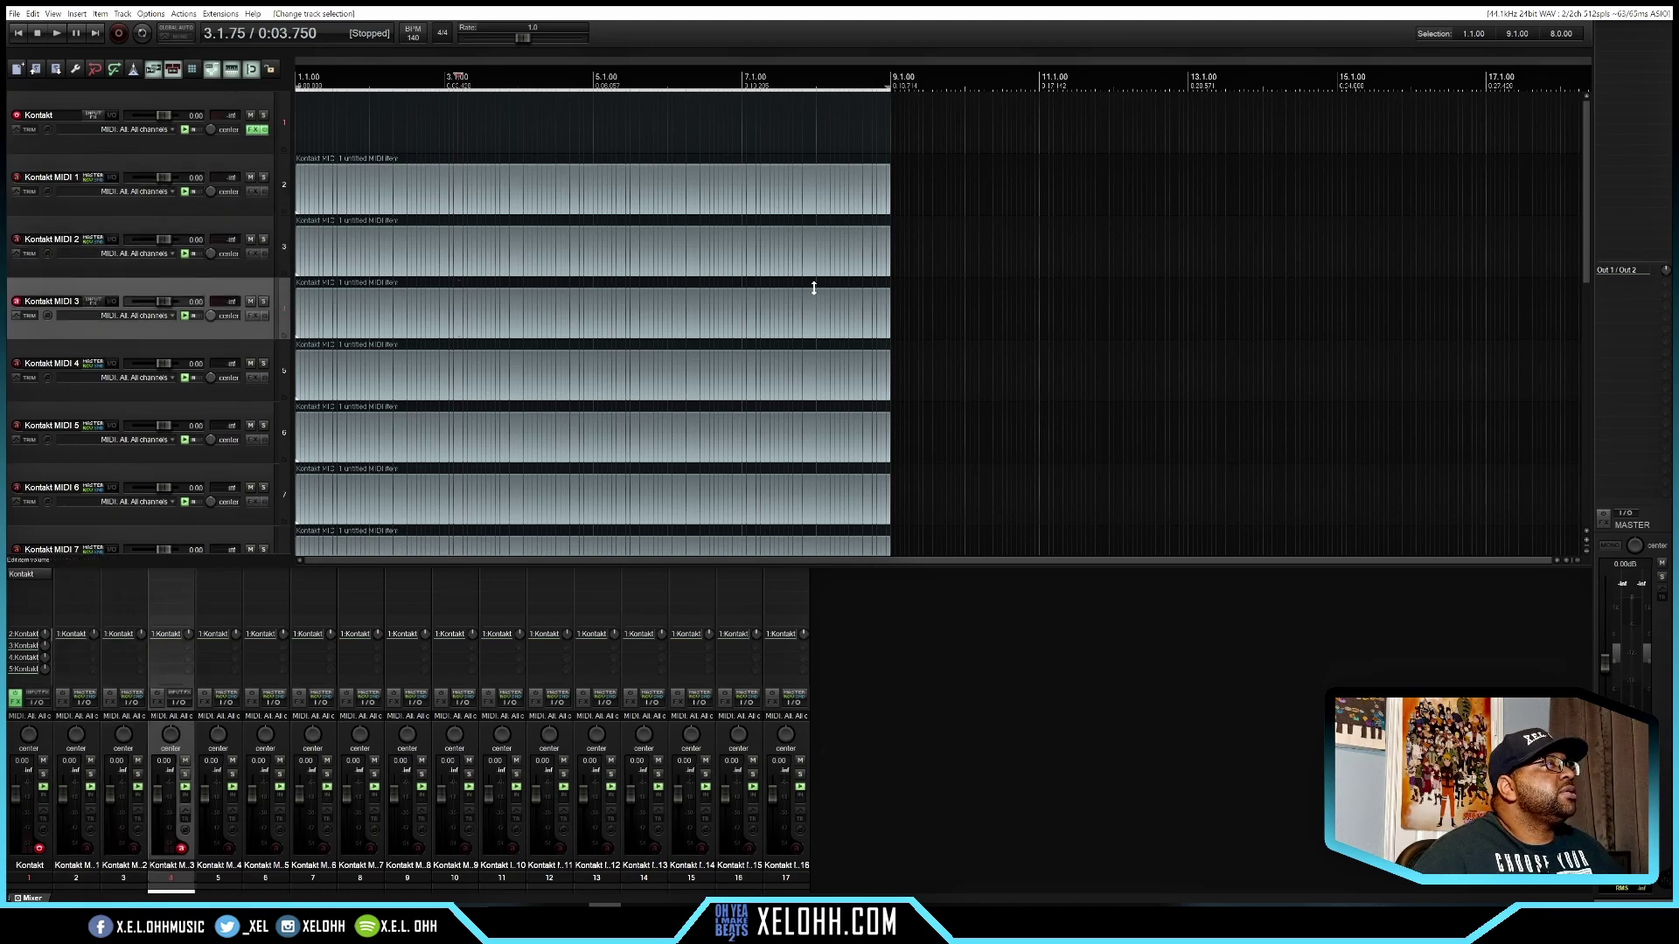
scroll(286, 180, down, 5)
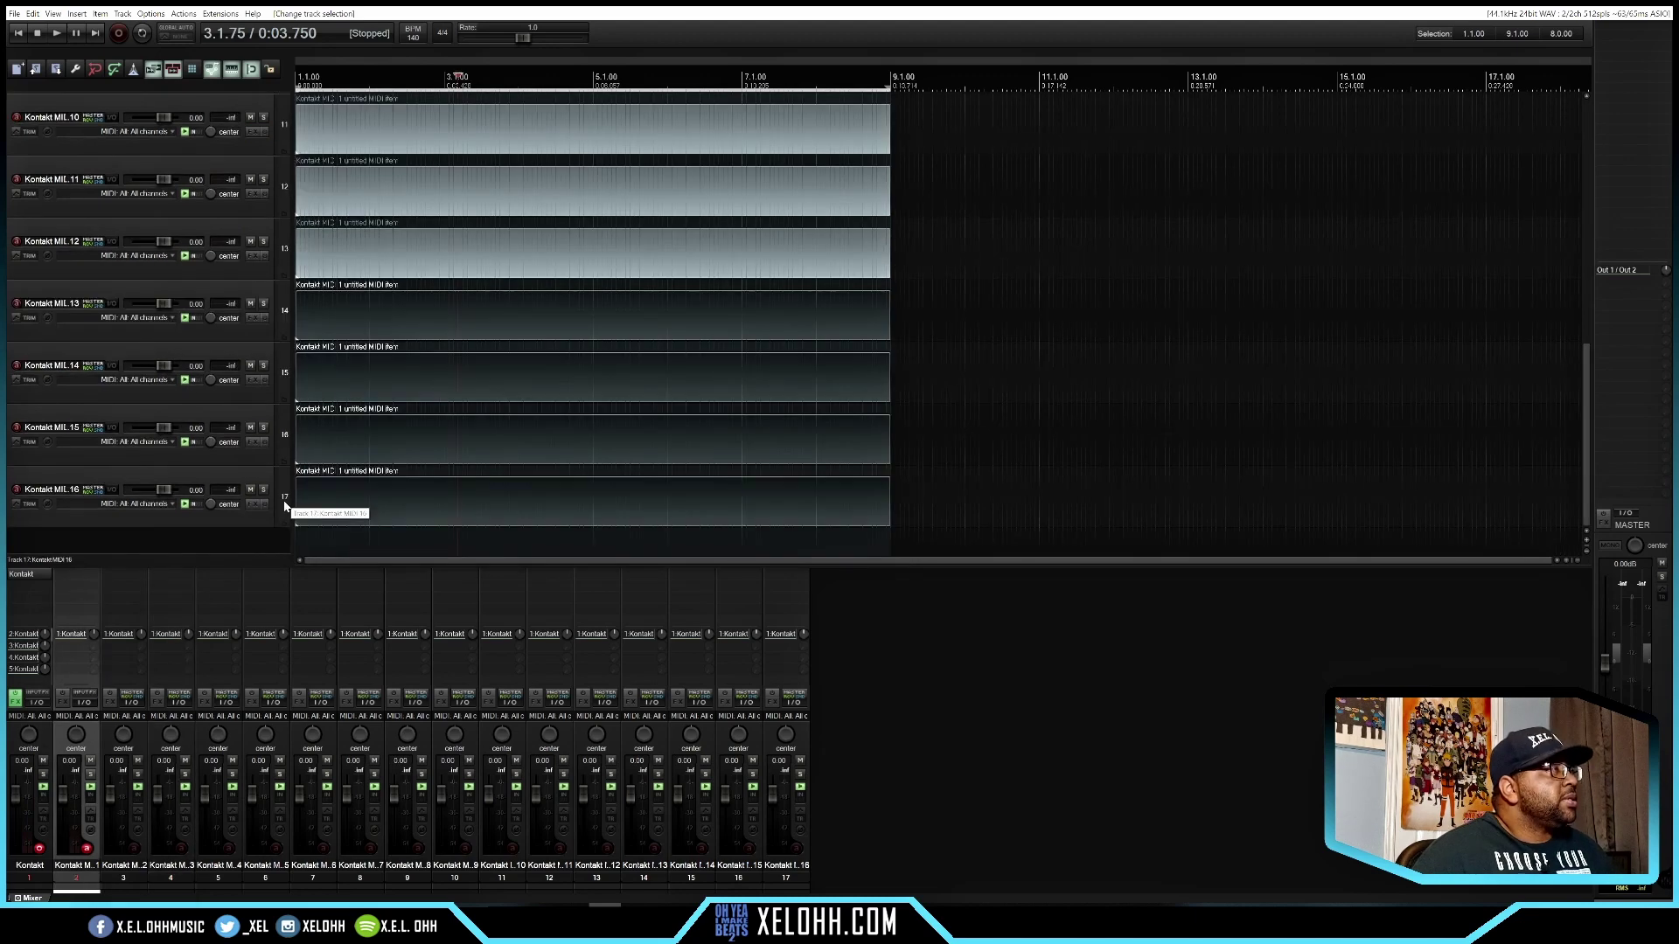
Set all 16 Kontakt MIDI tracks to Record: MIDI overdub and return to the project start.
shift+click(283, 503)
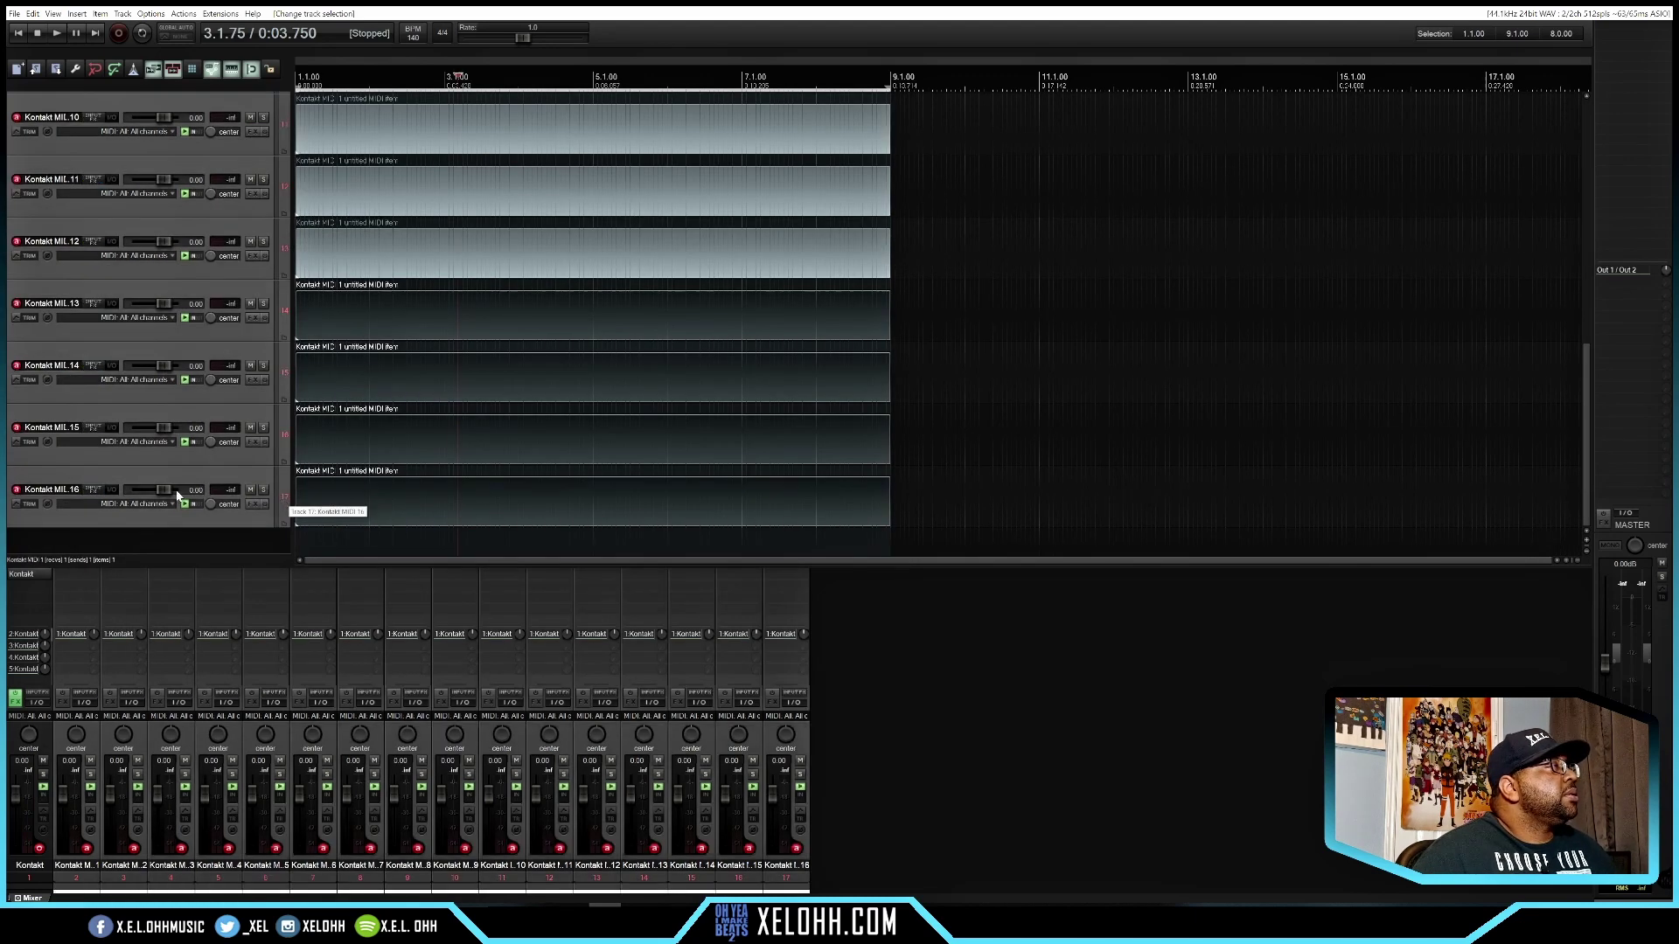
right_click(16, 492)
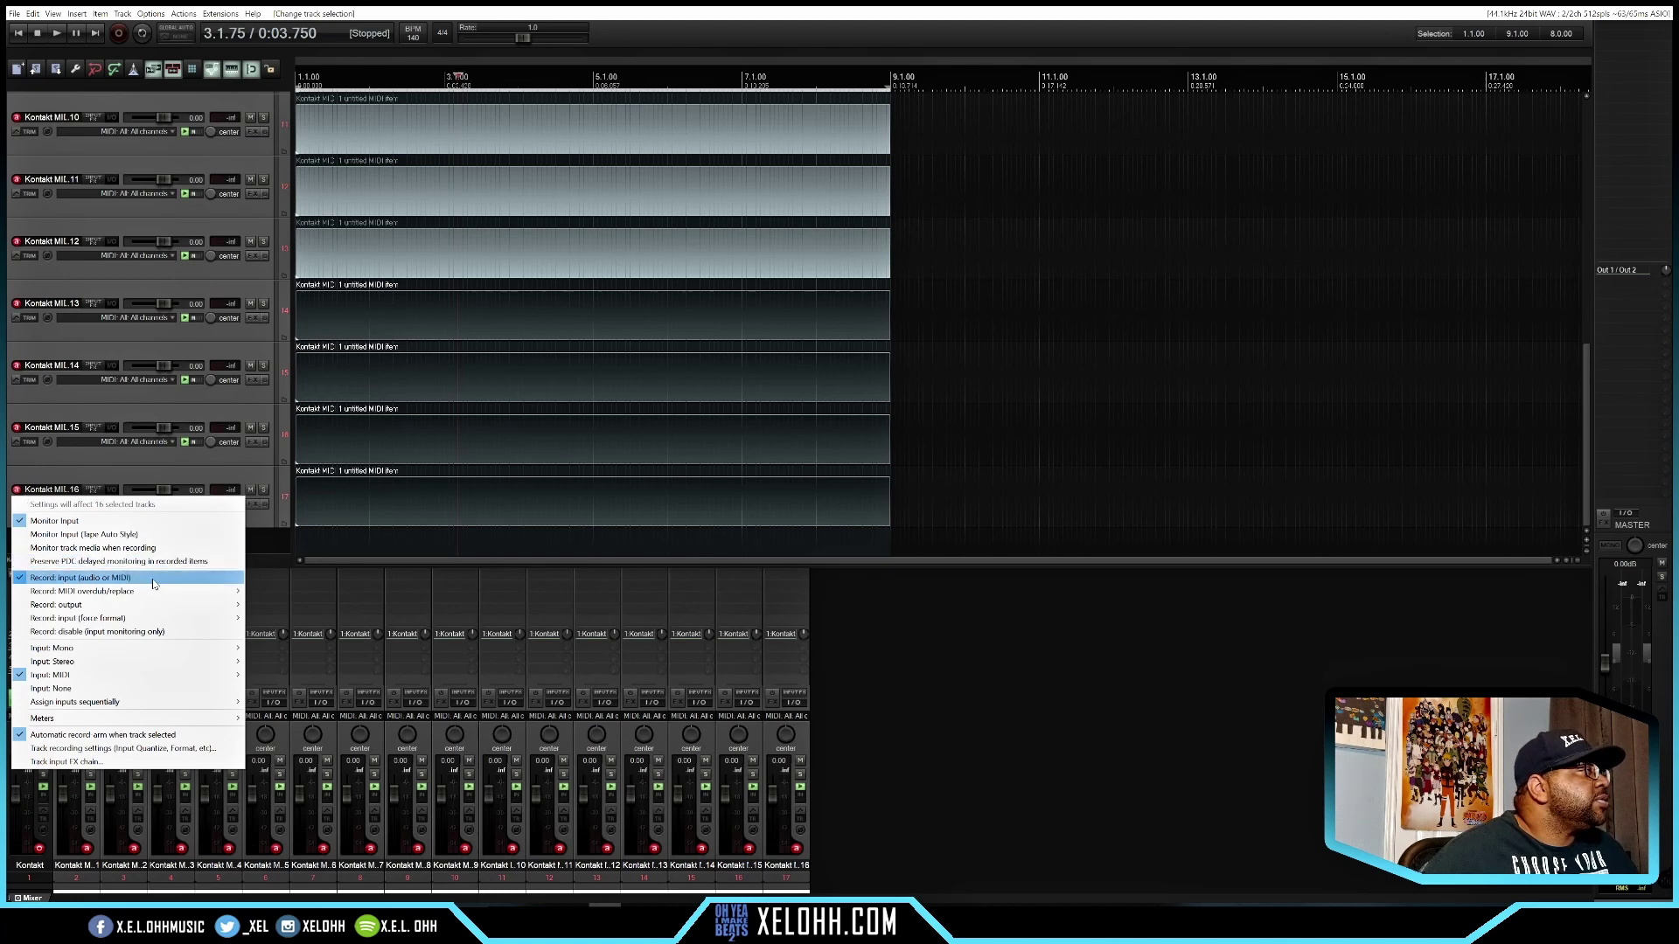
mouse_move(154, 594)
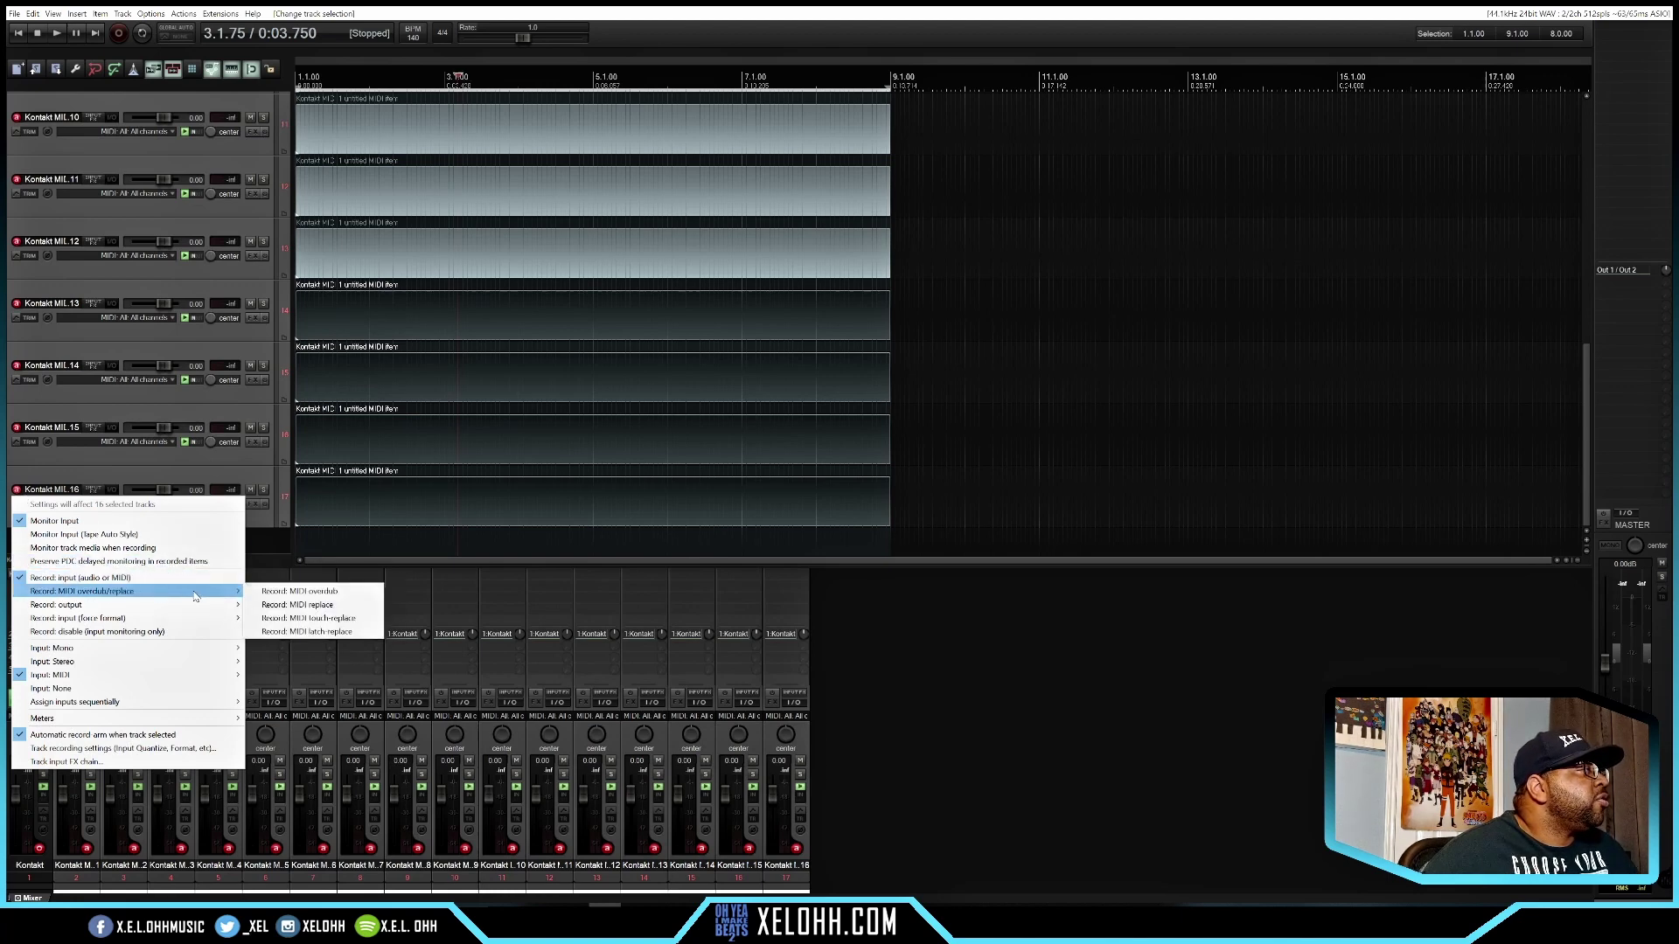
click(304, 594)
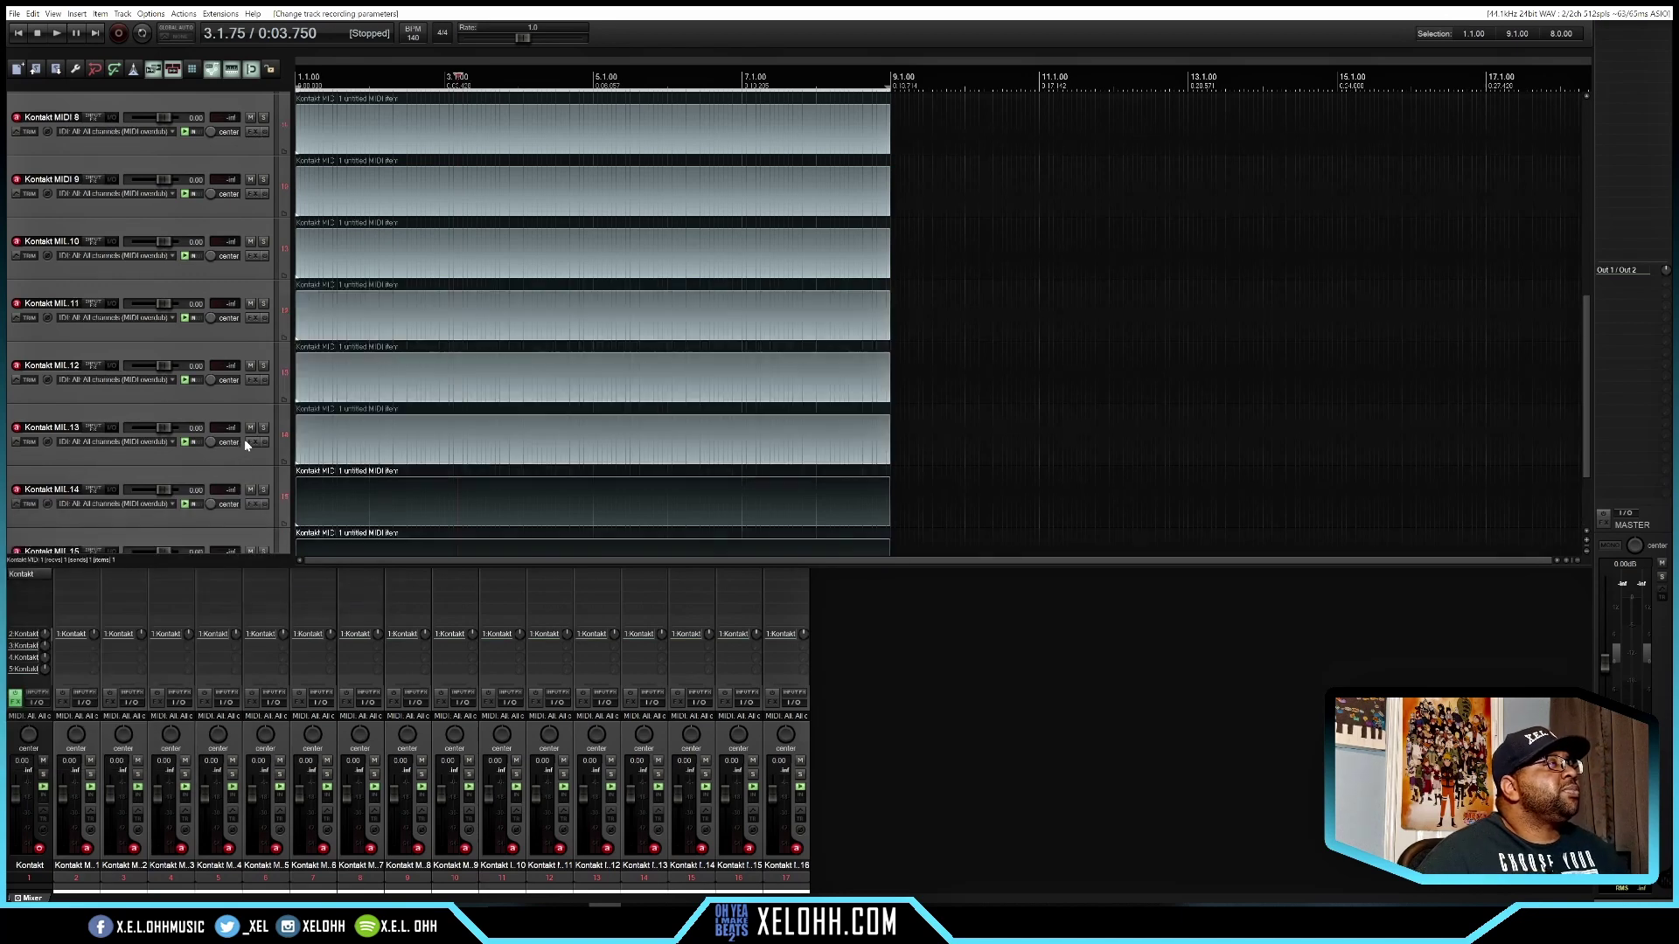
scroll(244, 438, up, 8)
key(Home)
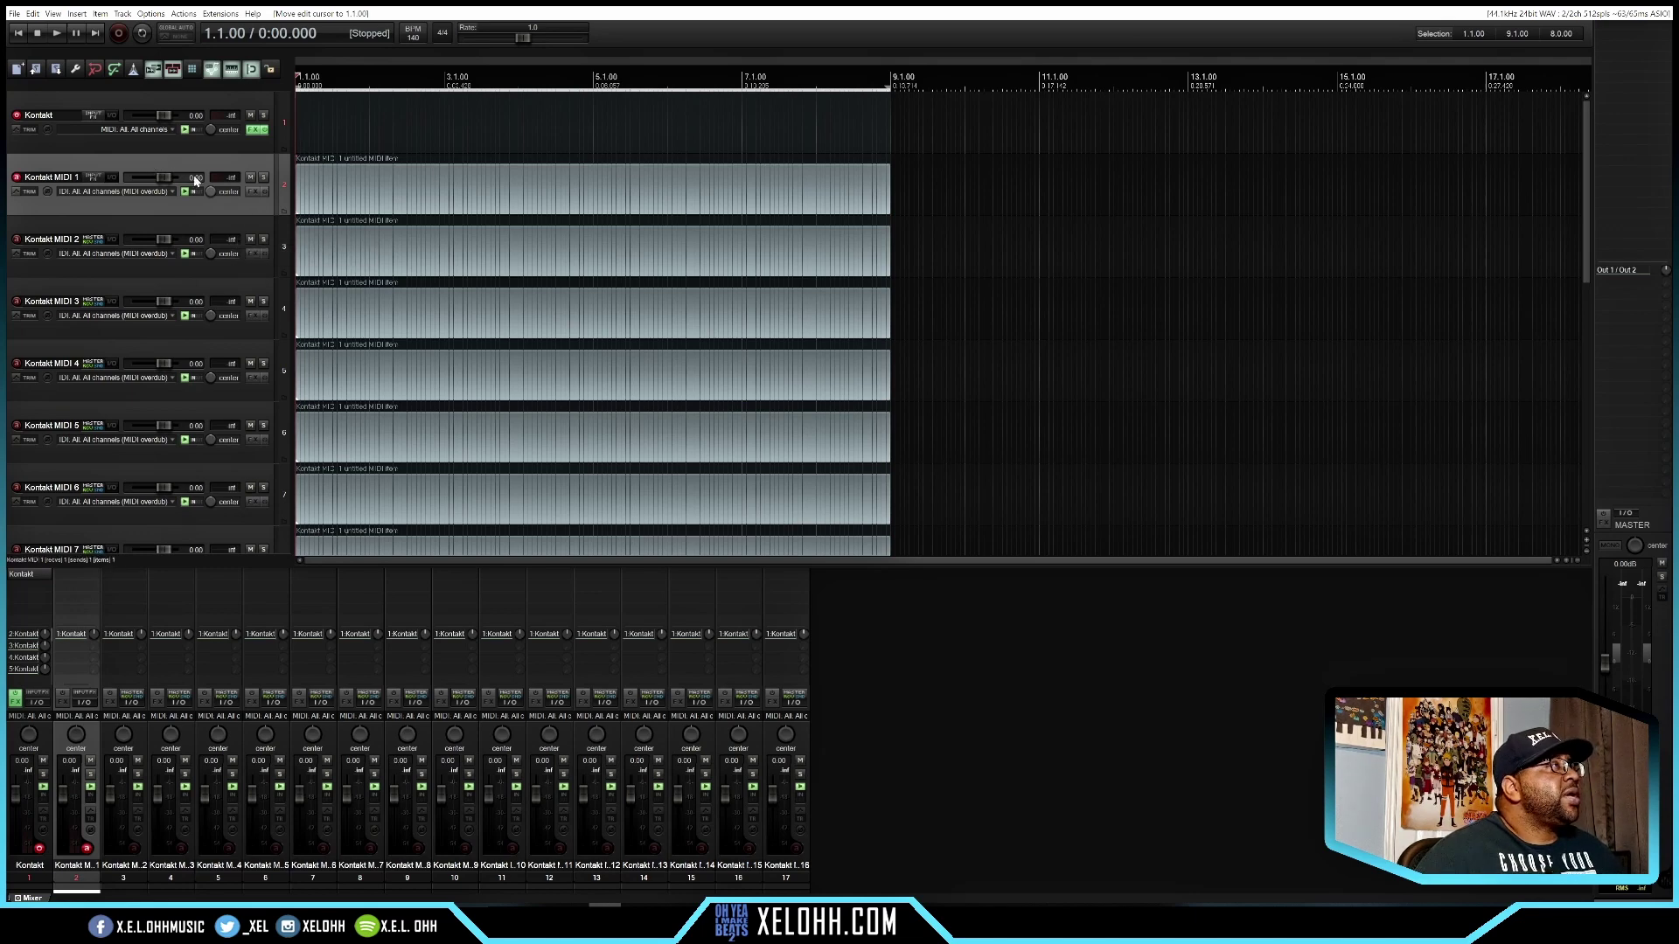
Add a new top track as a folder, compact its MIDI children, and make the Kontakt track taller.
right_click(117, 160)
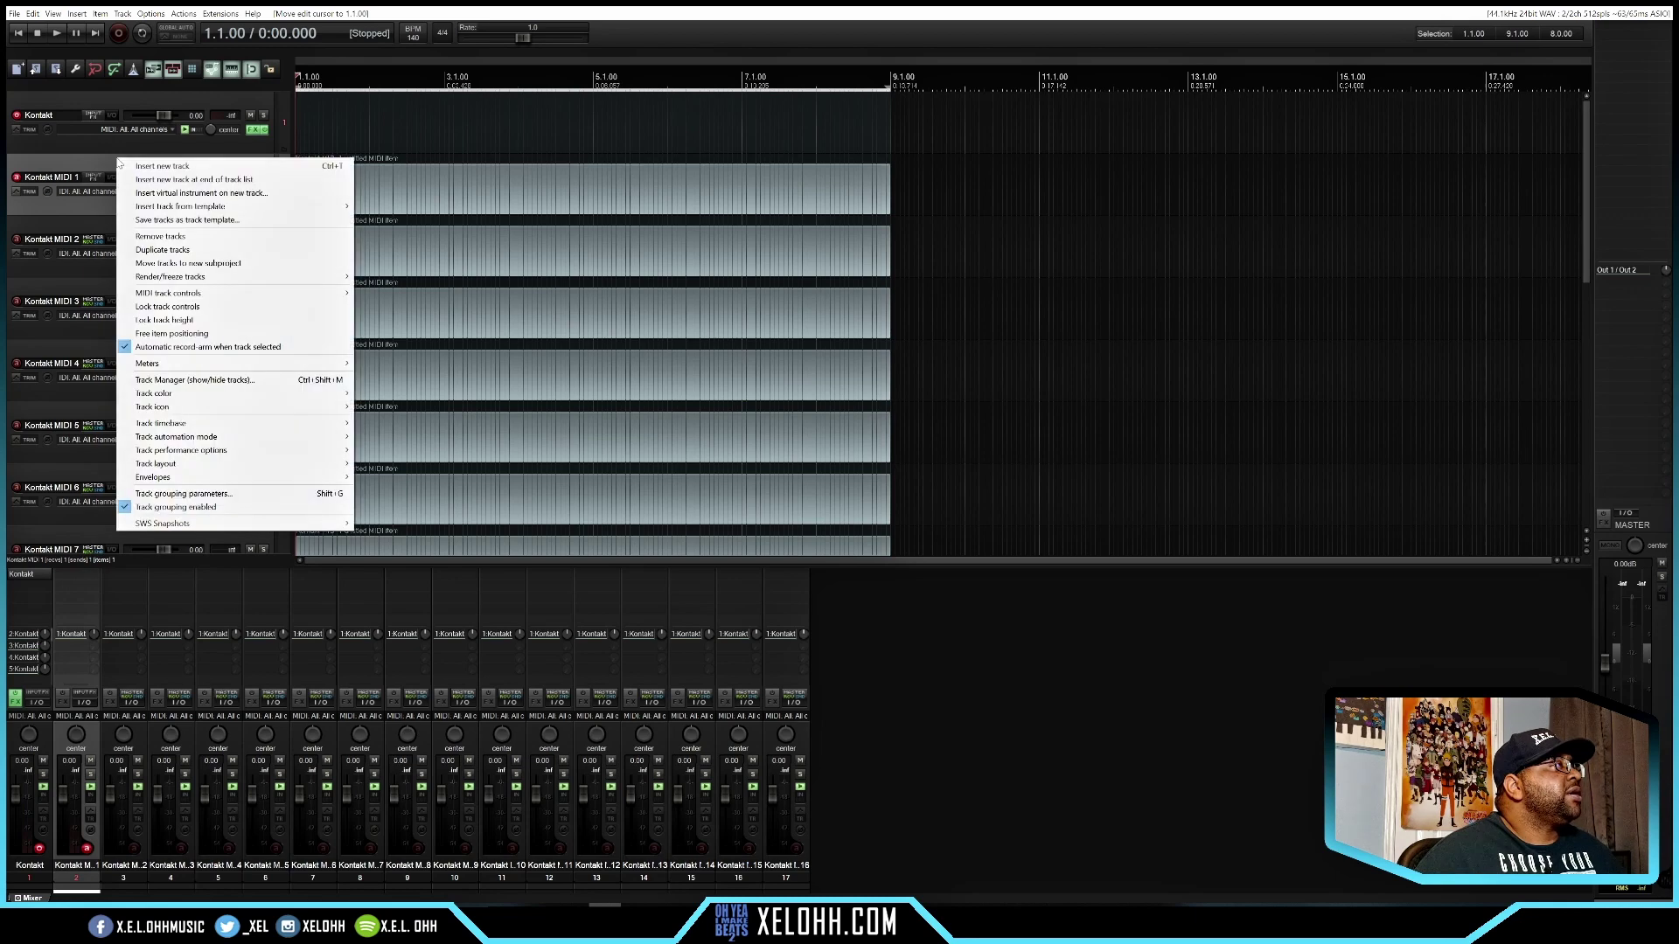
click(162, 166)
drag(153, 227, 200, 116)
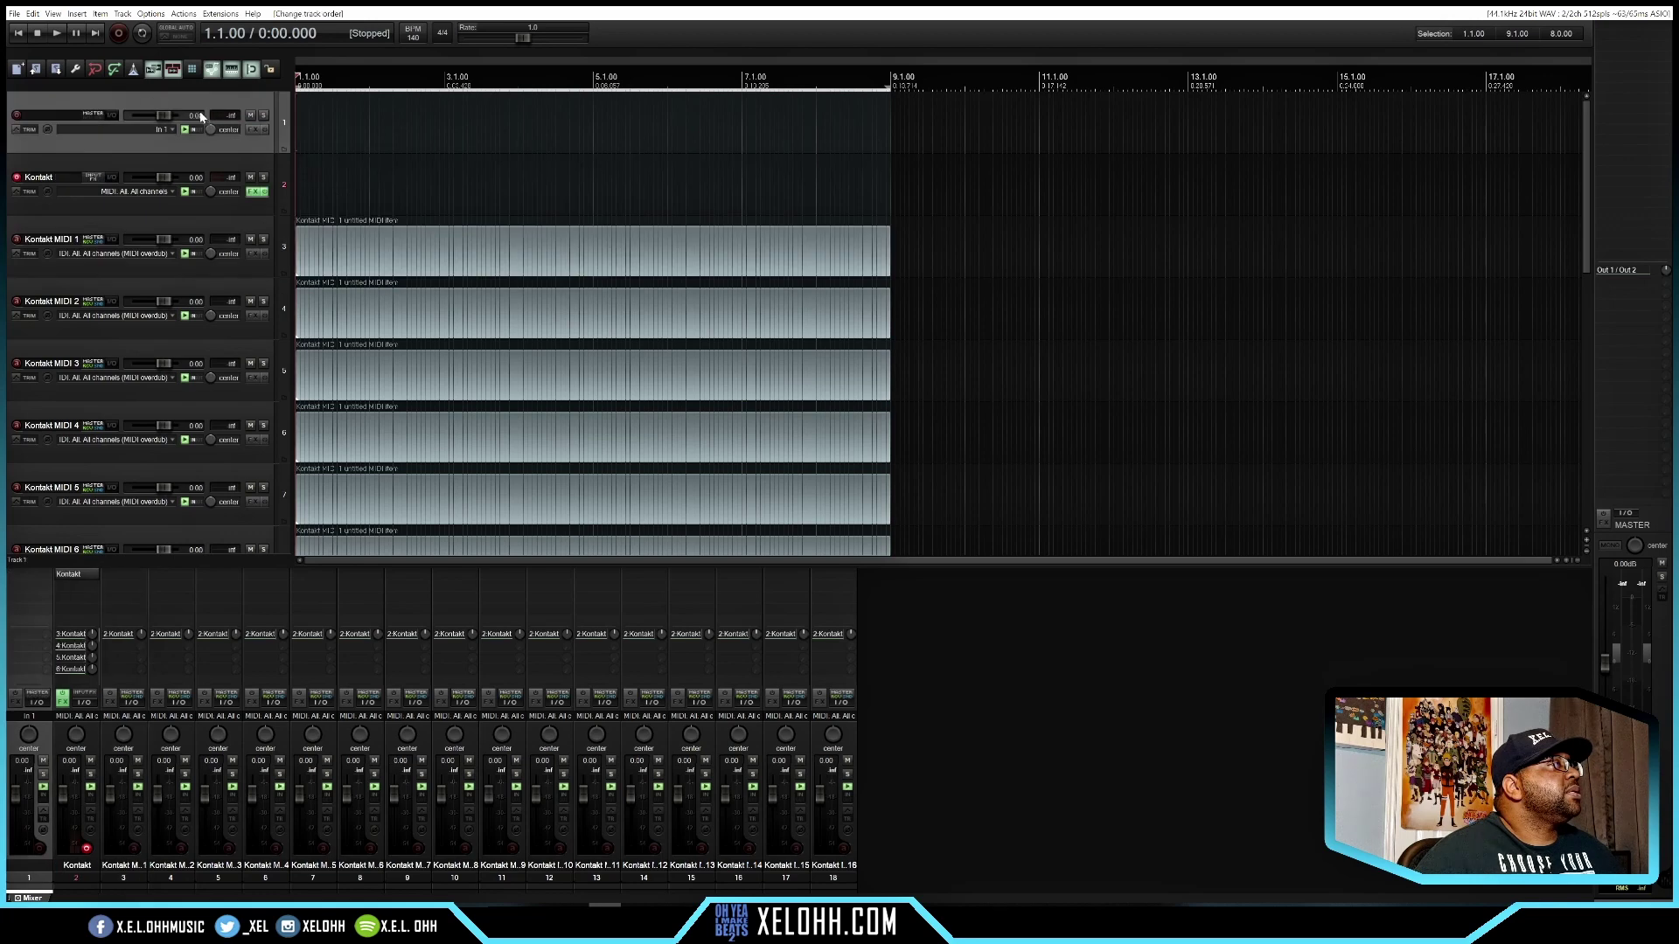
click(284, 151)
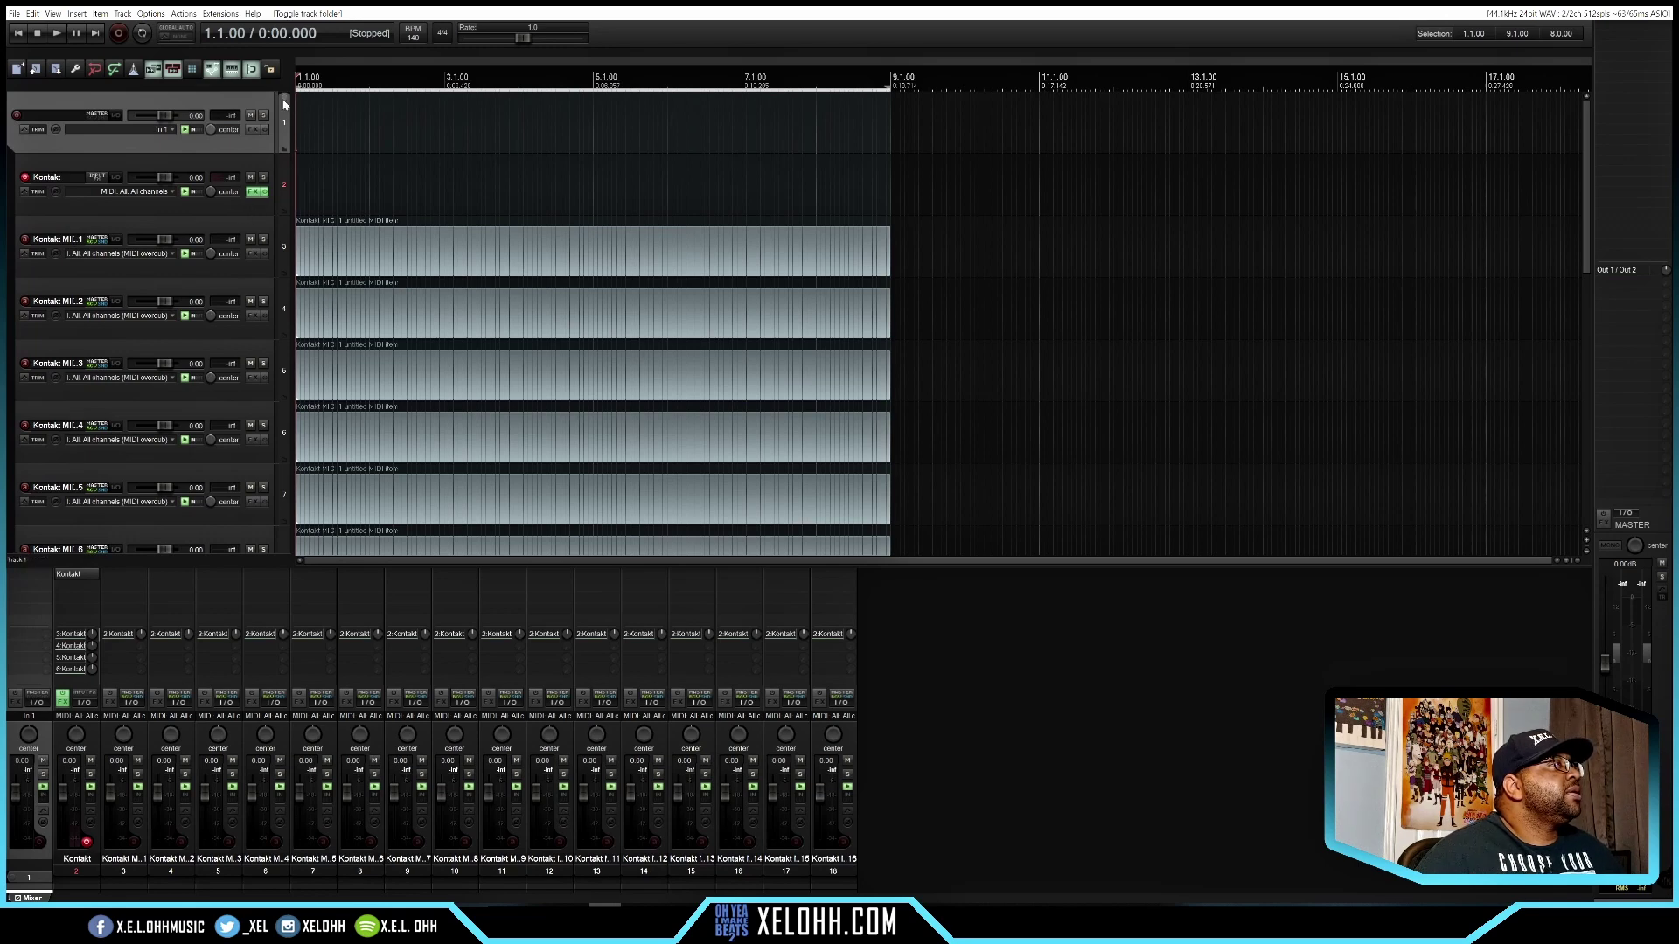
click(262, 147)
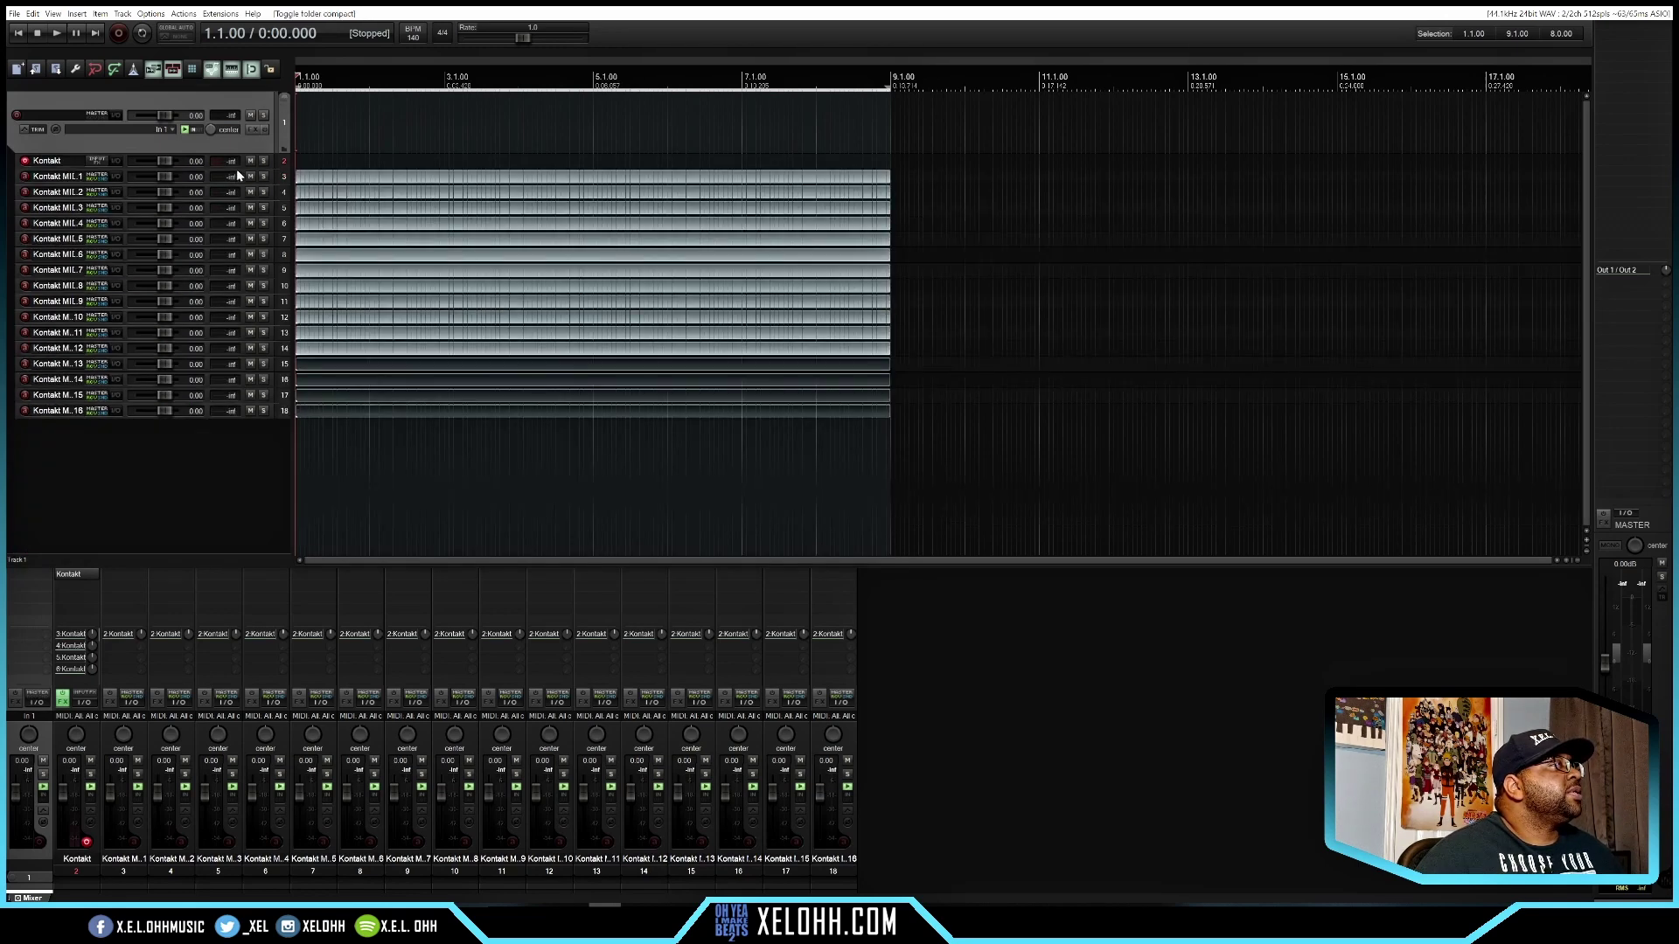
drag(240, 167, 241, 172)
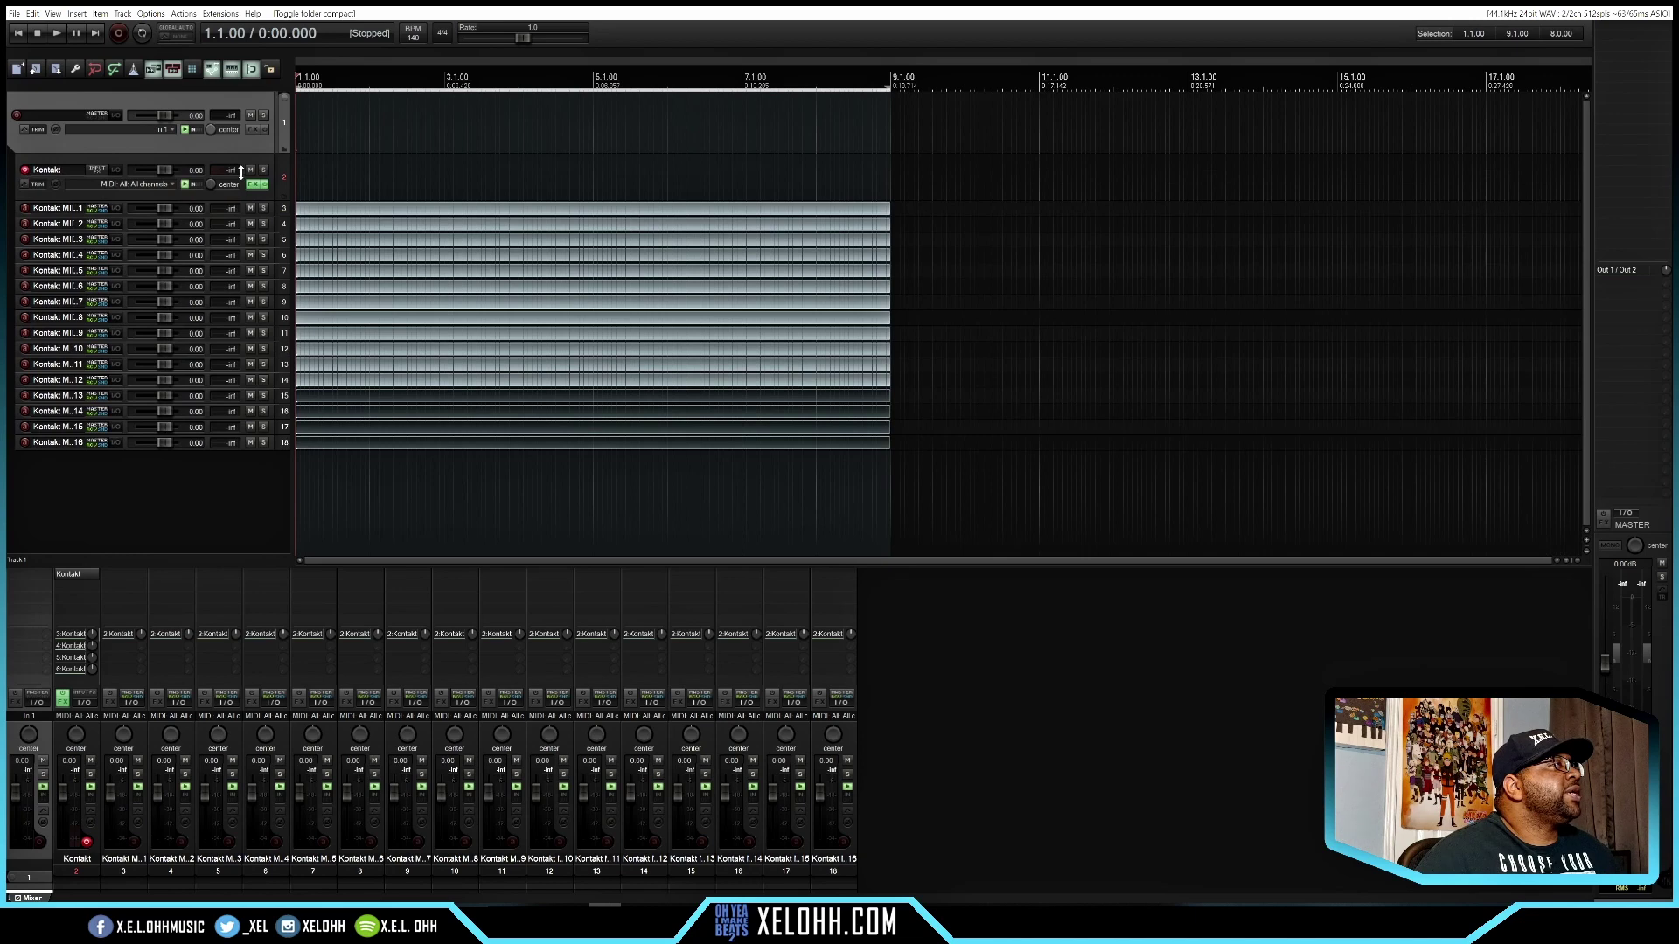
double_click(39, 120)
text(Kontakt 16 Outs)
key(Return)
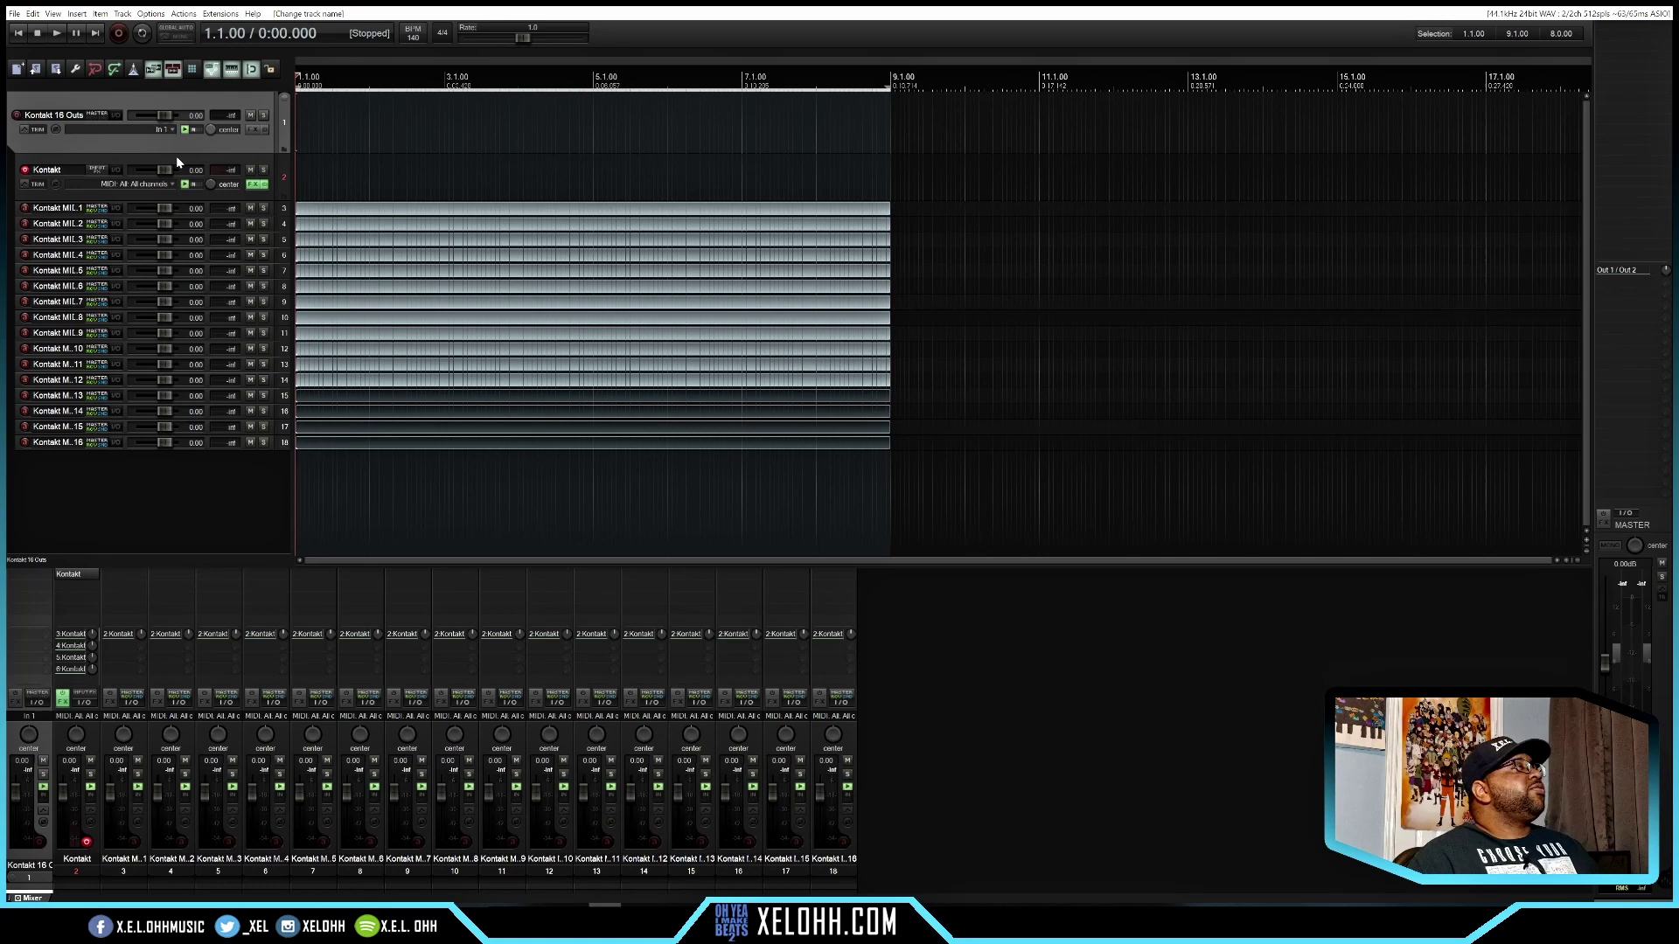
shift+click(285, 448)
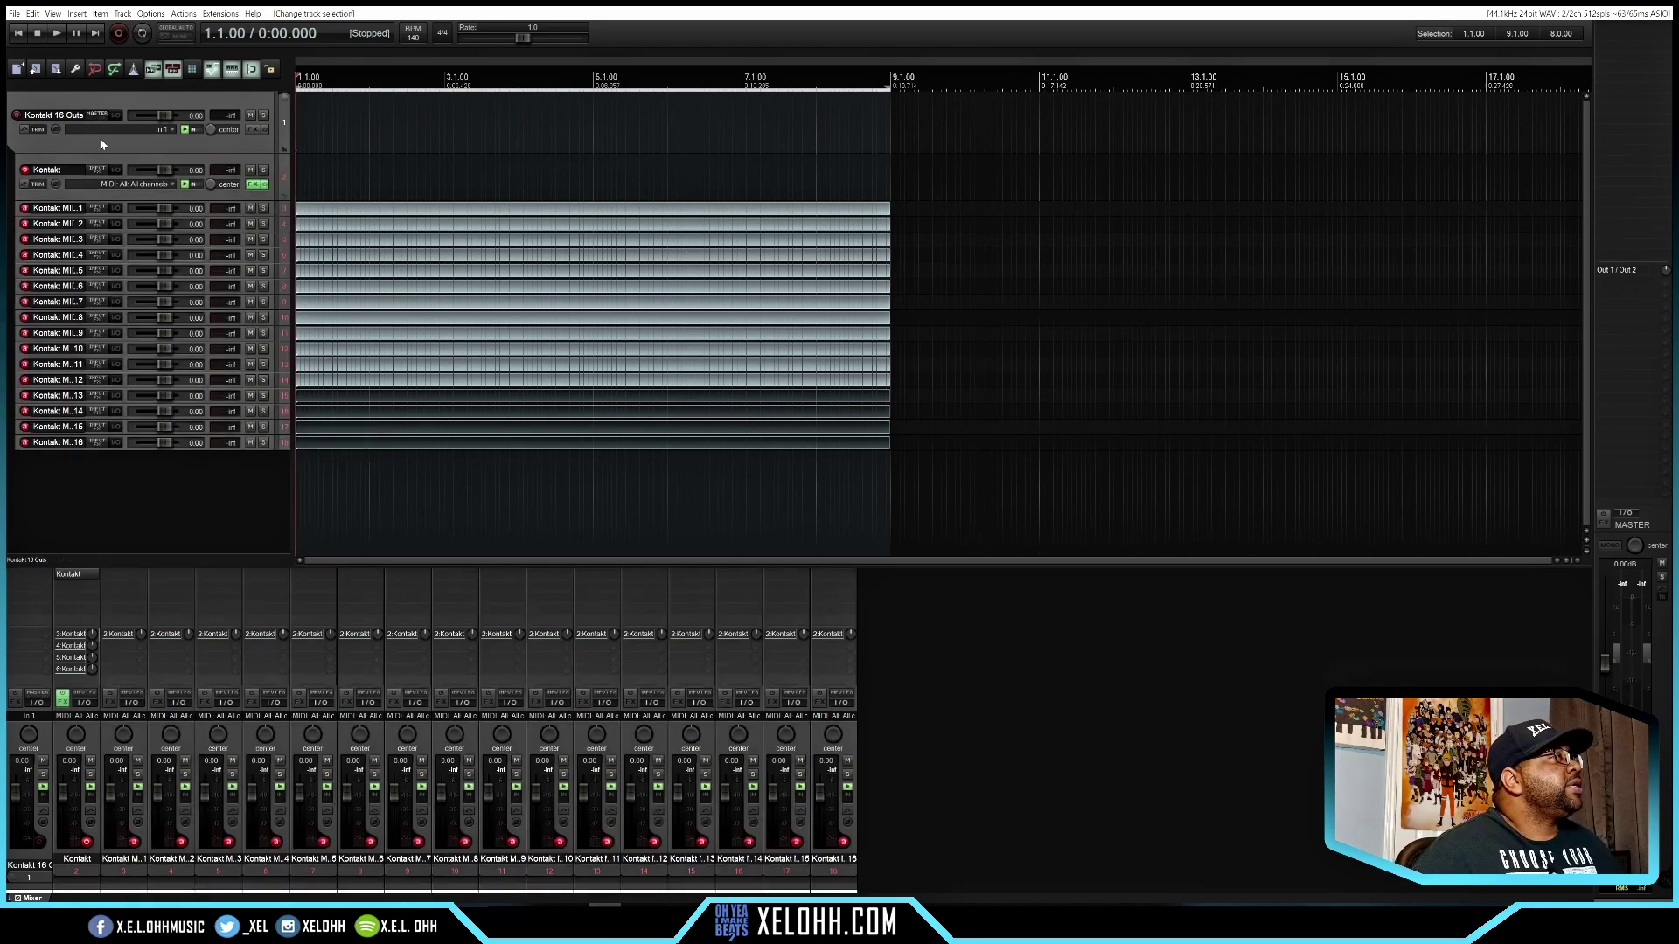
right_click(89, 106)
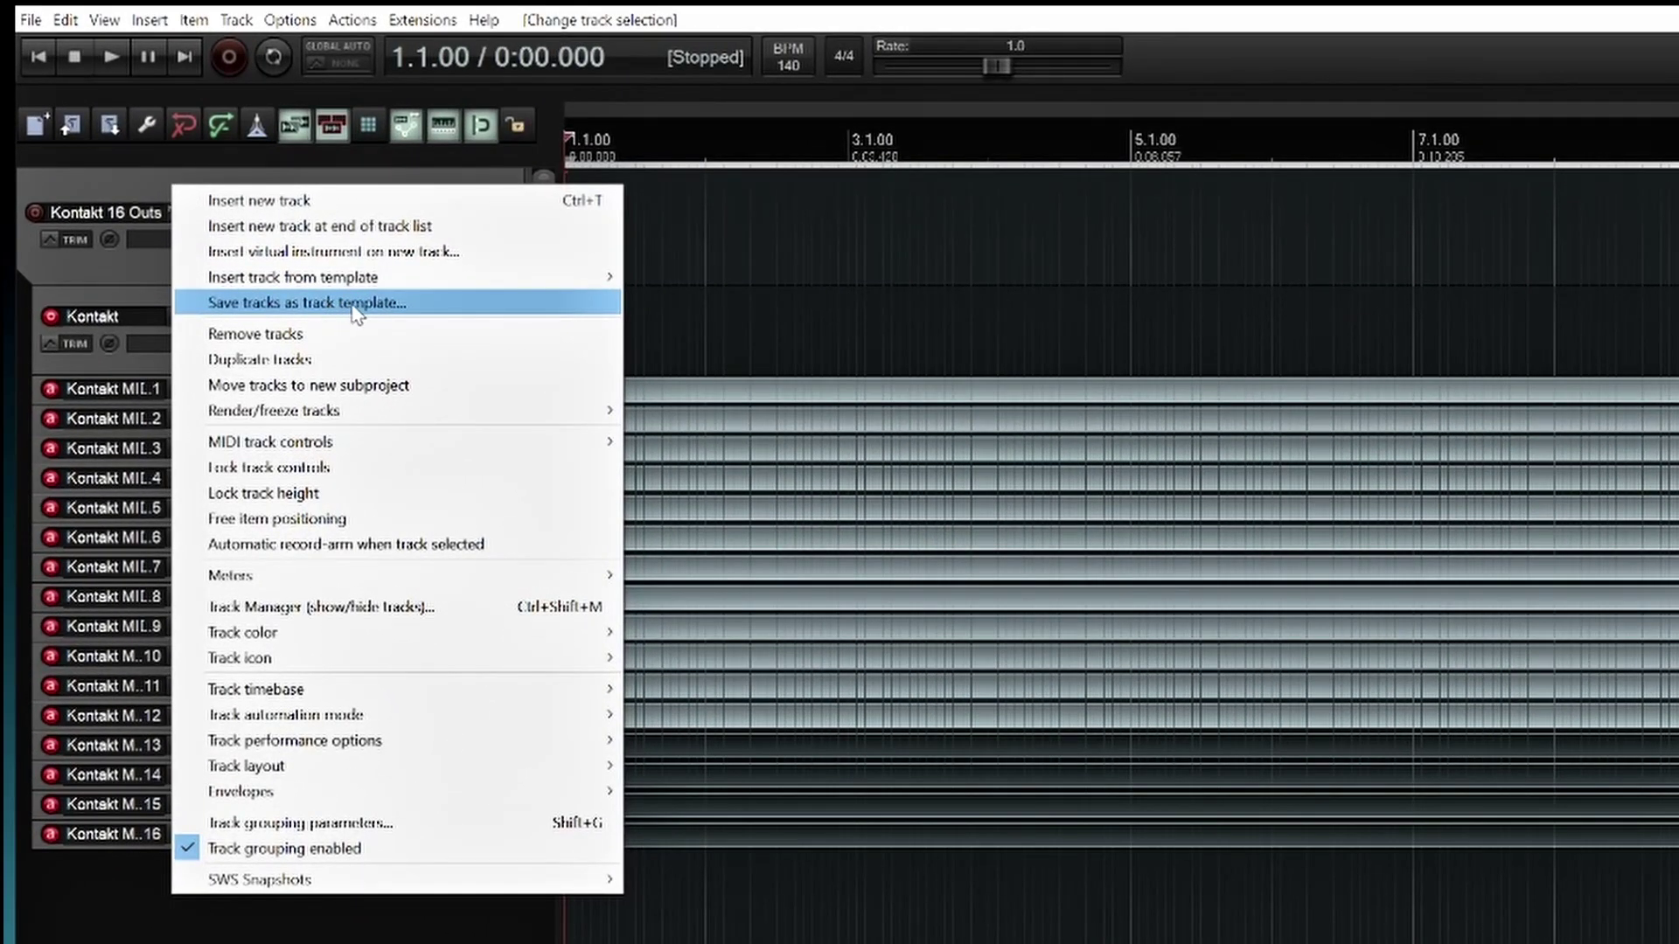
click(354, 305)
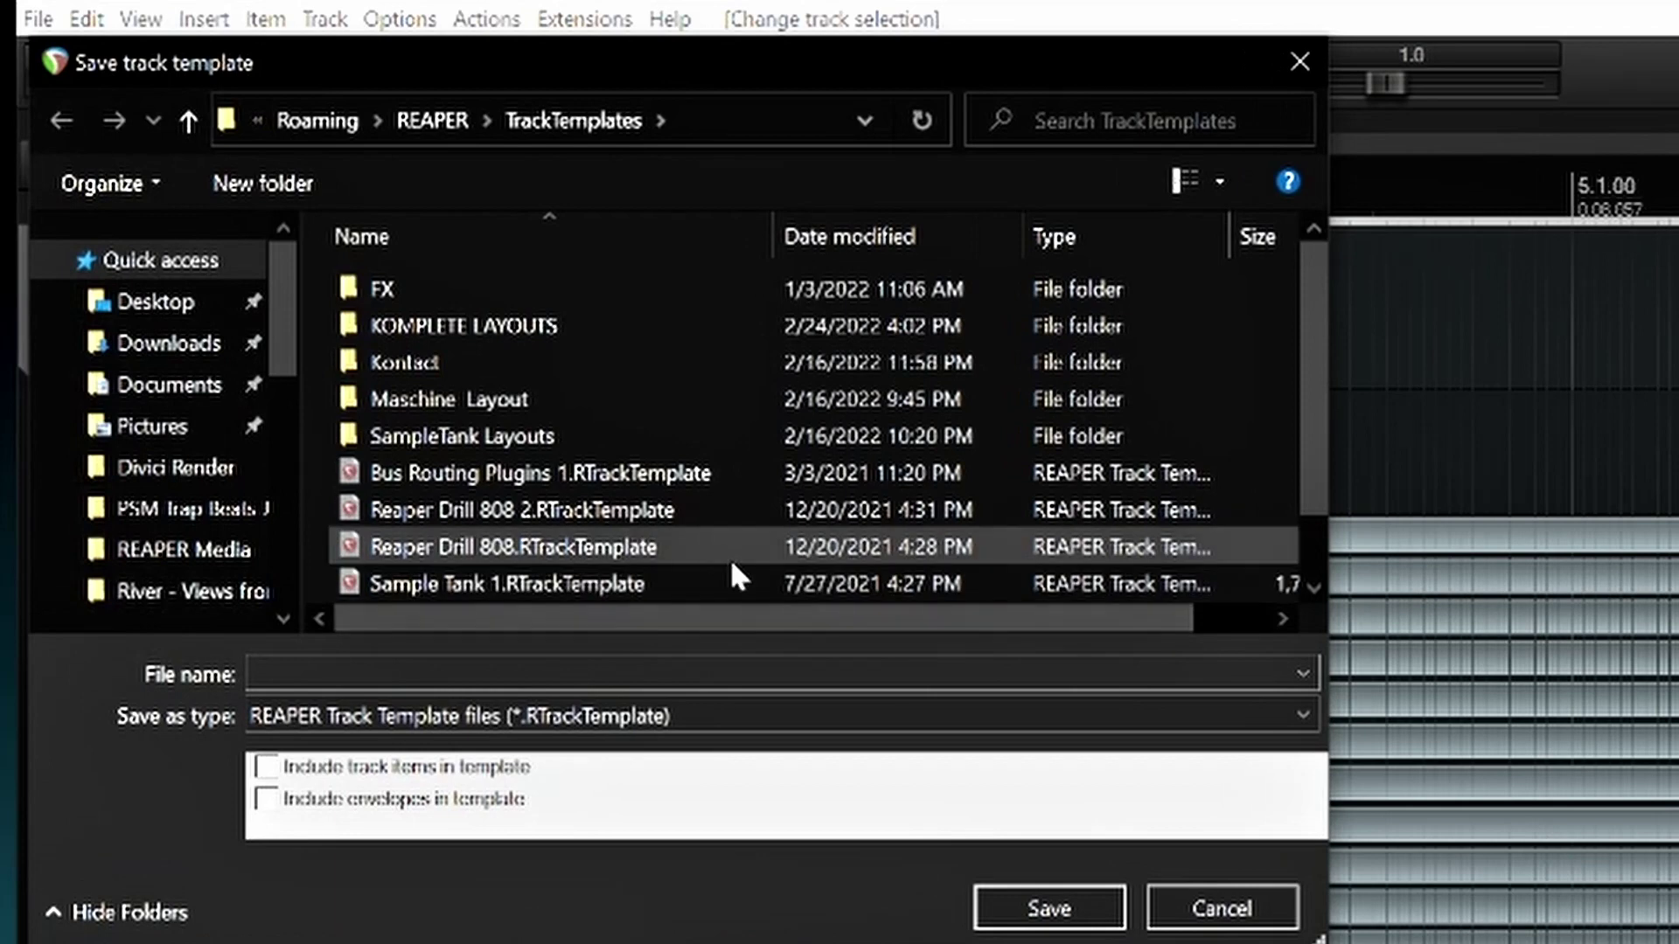
click(266, 767)
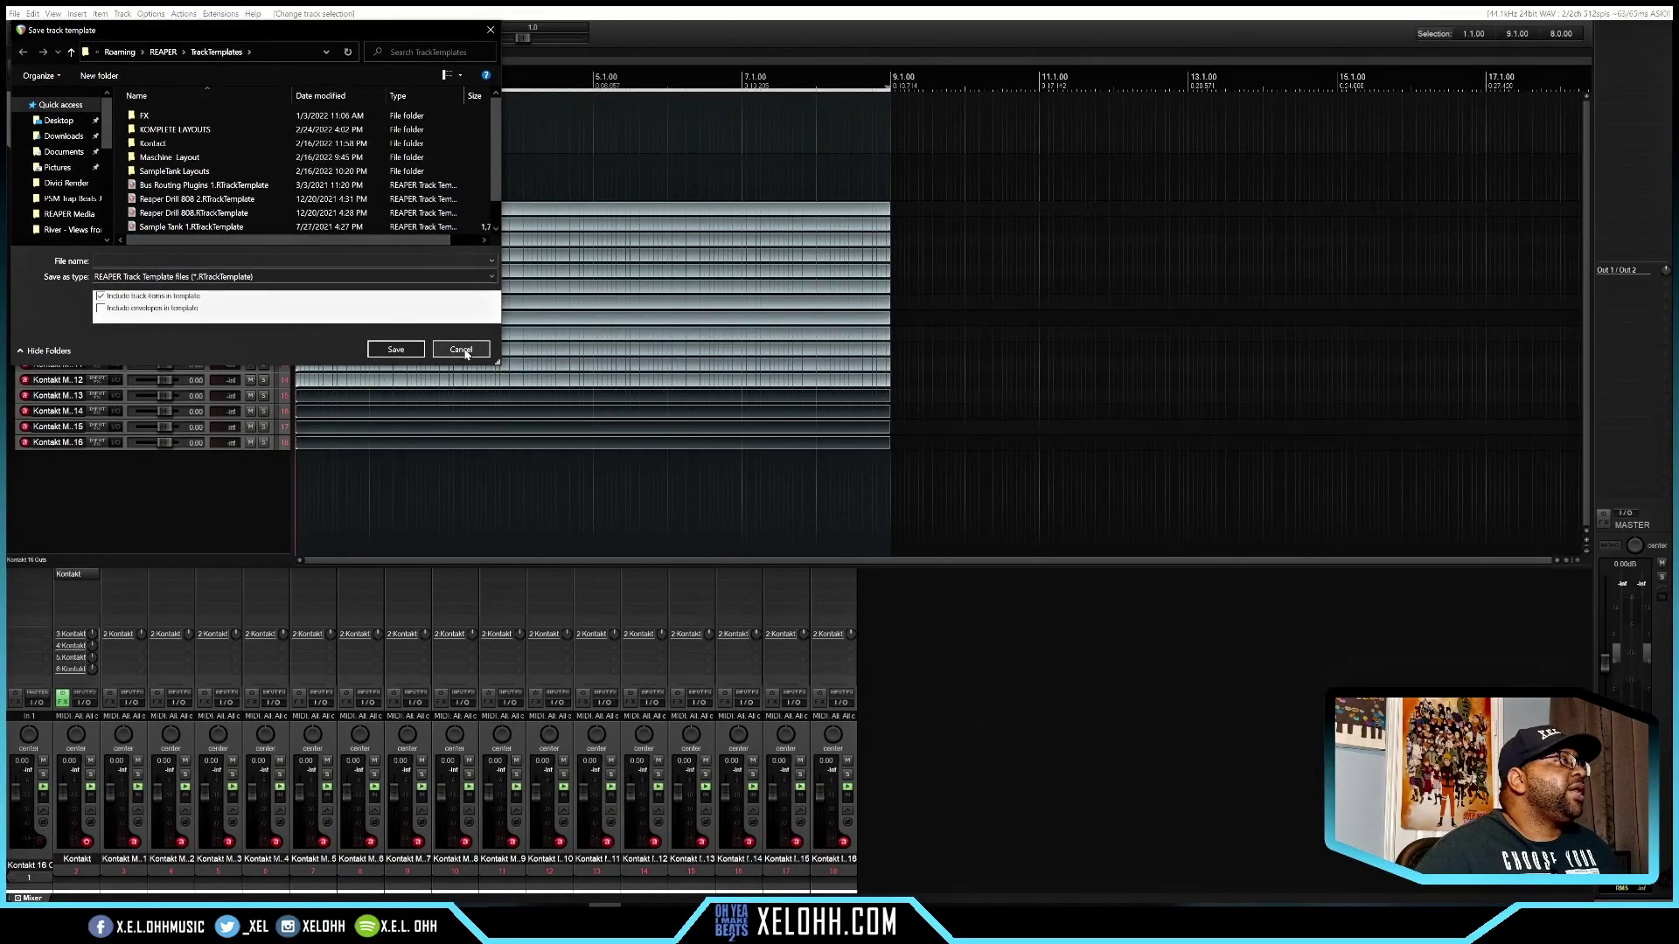
click(463, 350)
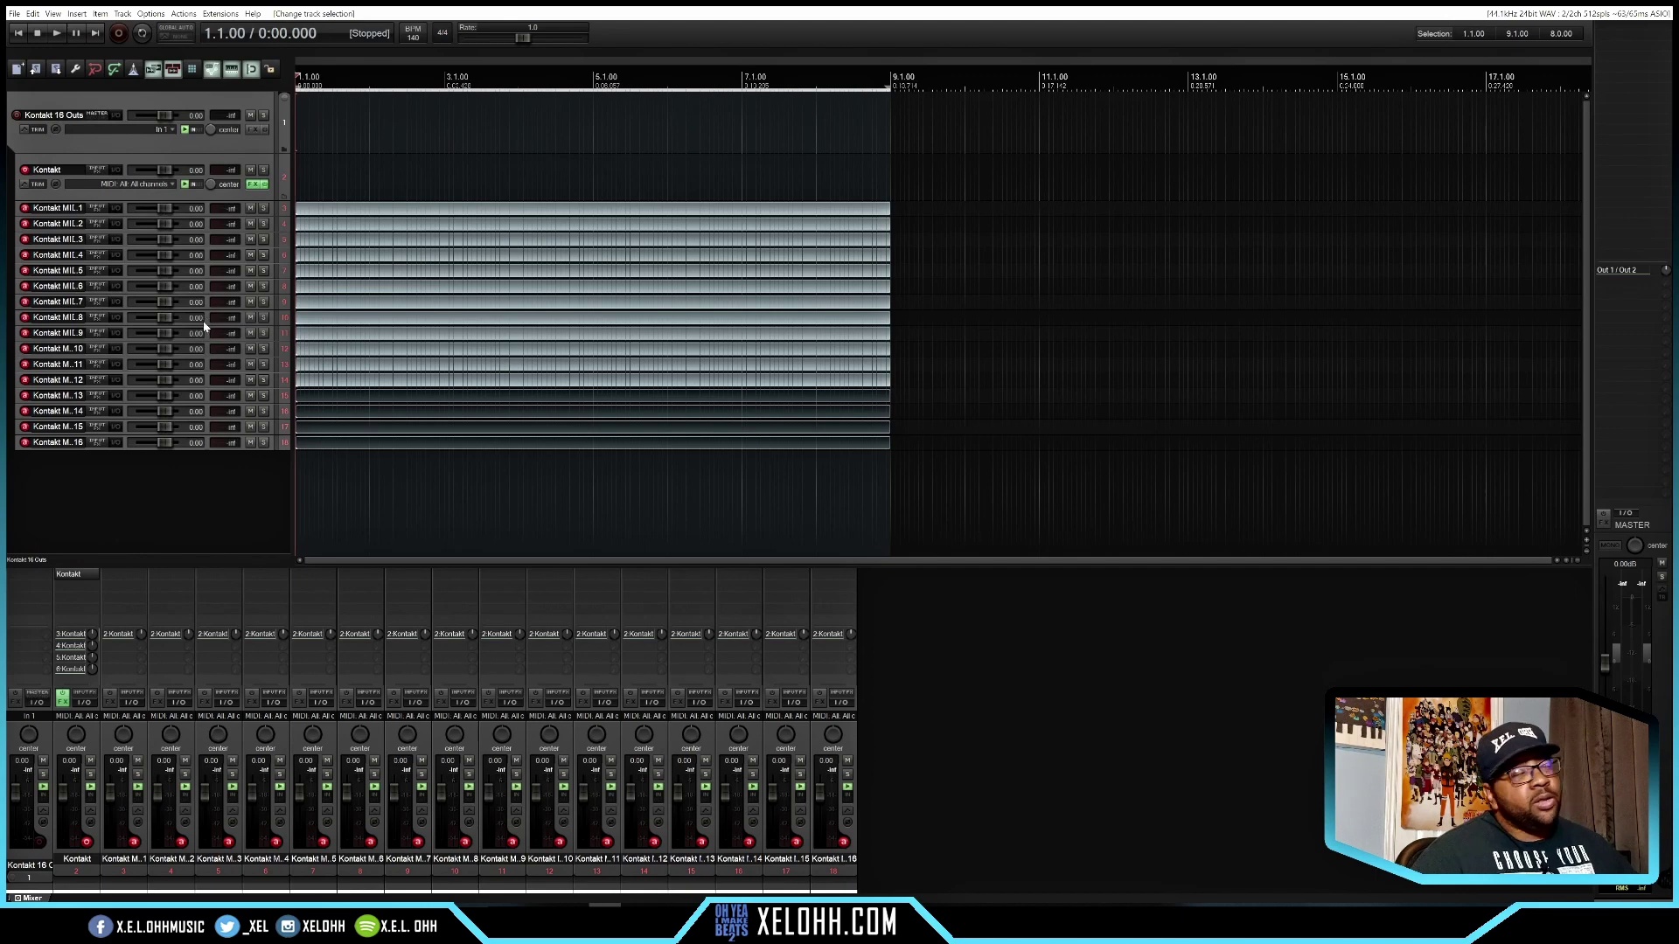
Colour the folder's tracks and mixer strips with the green custom swatch.
click(283, 232)
click(542, 432)
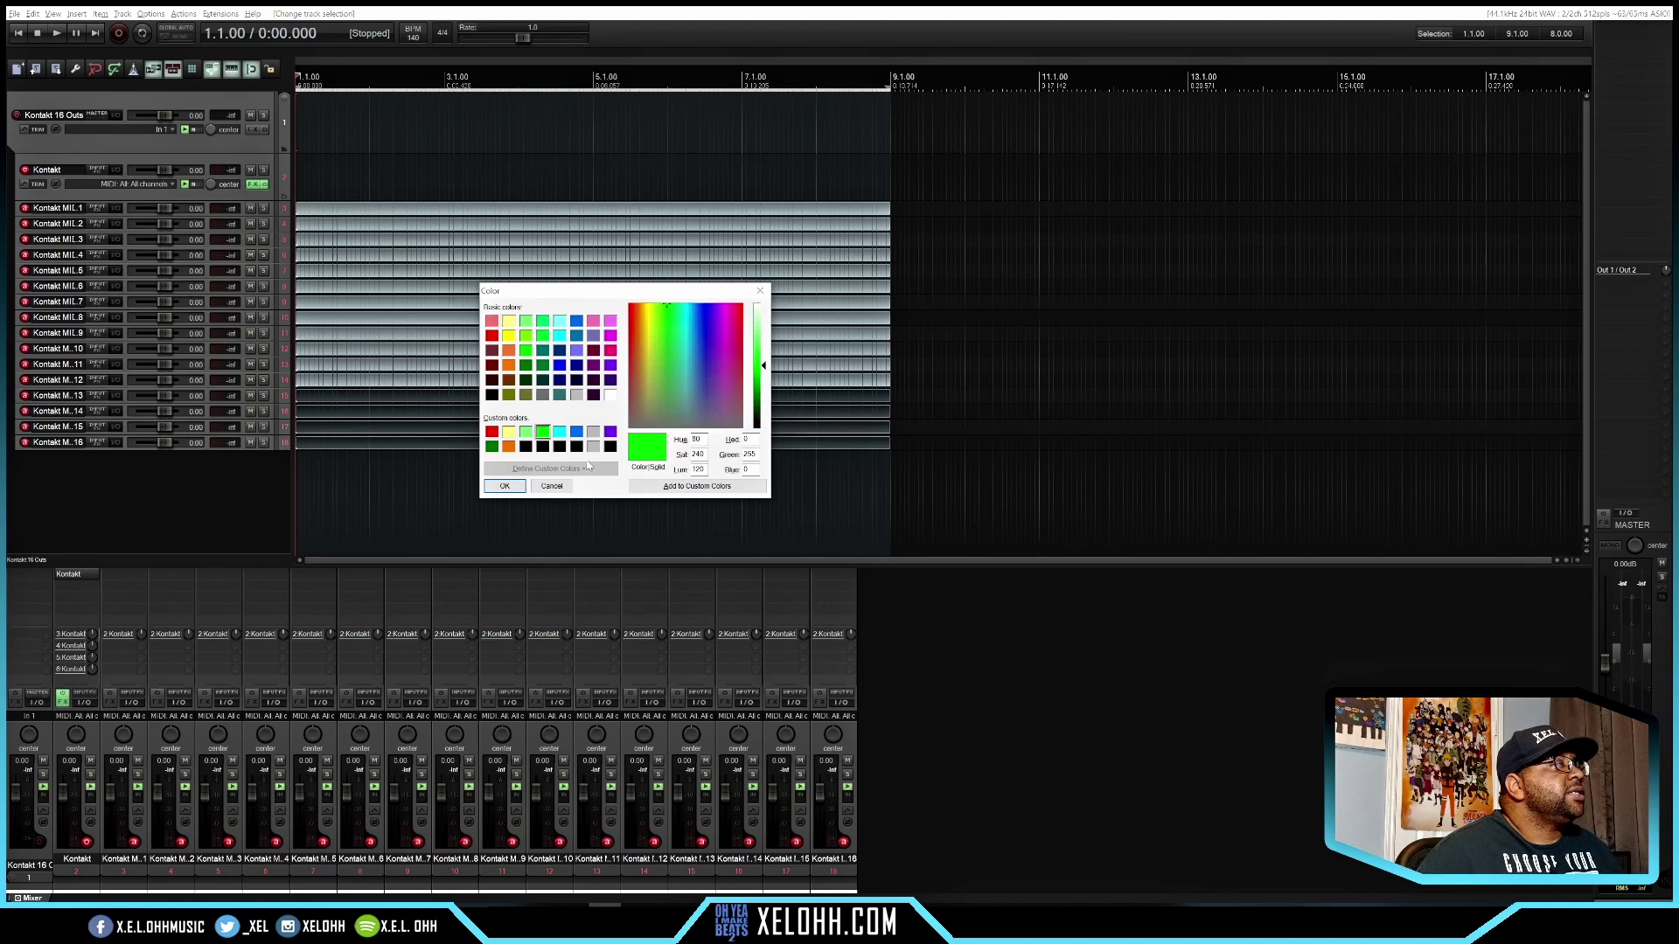
click(504, 486)
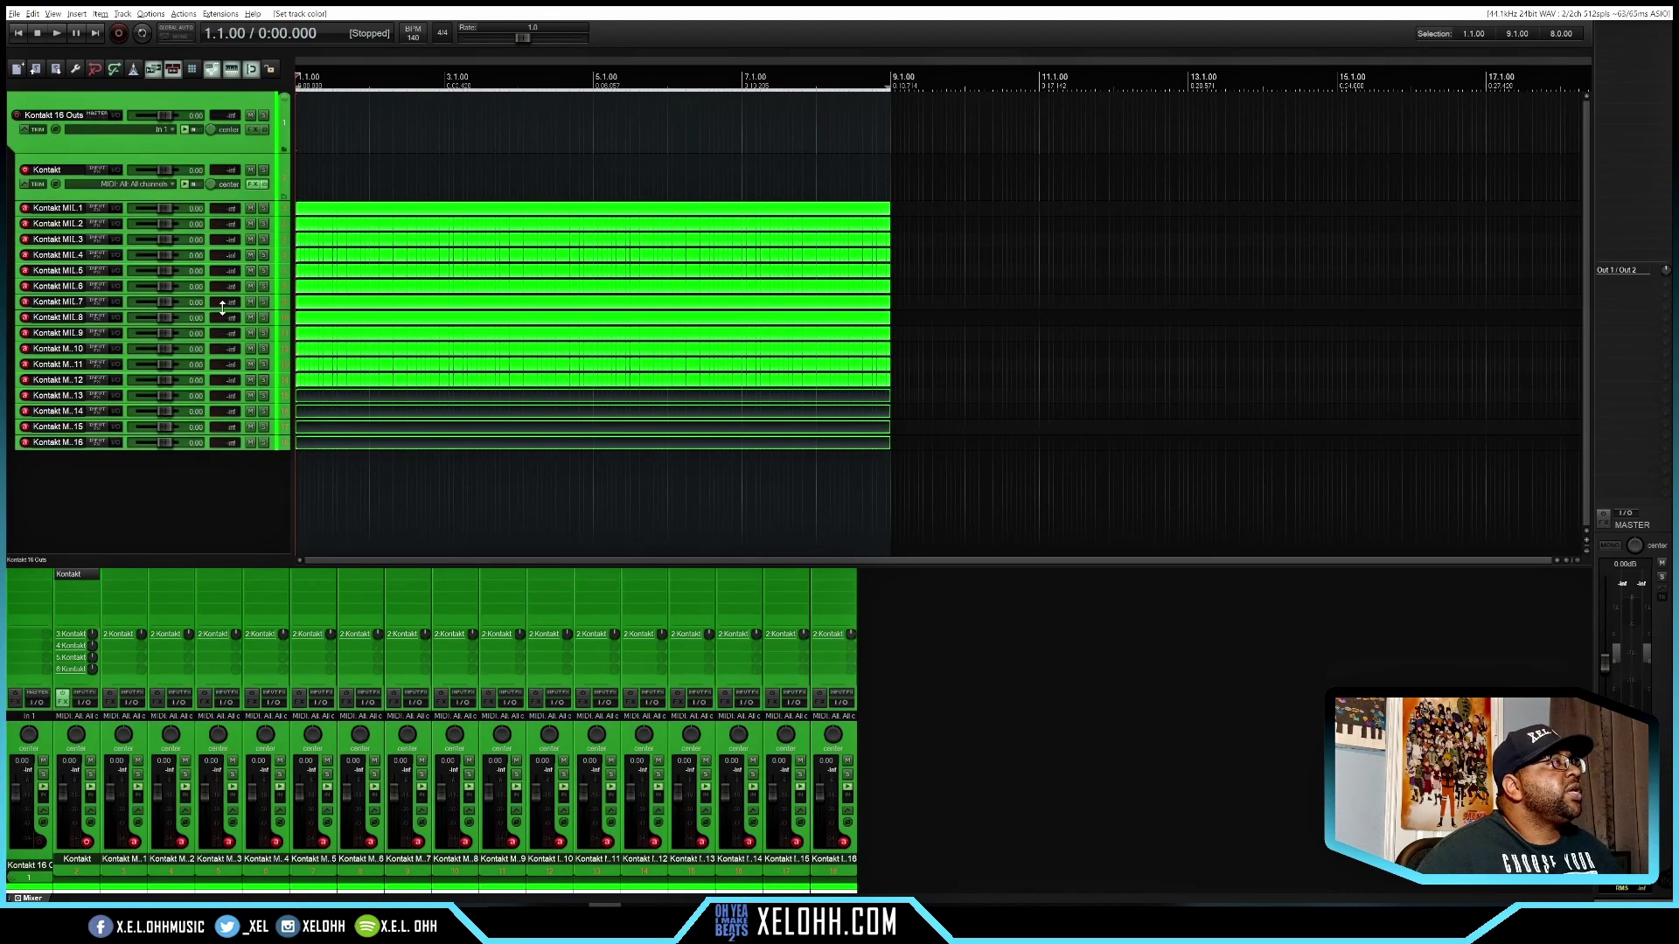
Disarm the Kontakt instrument track and finish with Kontakt MIDI 1 selected.
click(281, 212)
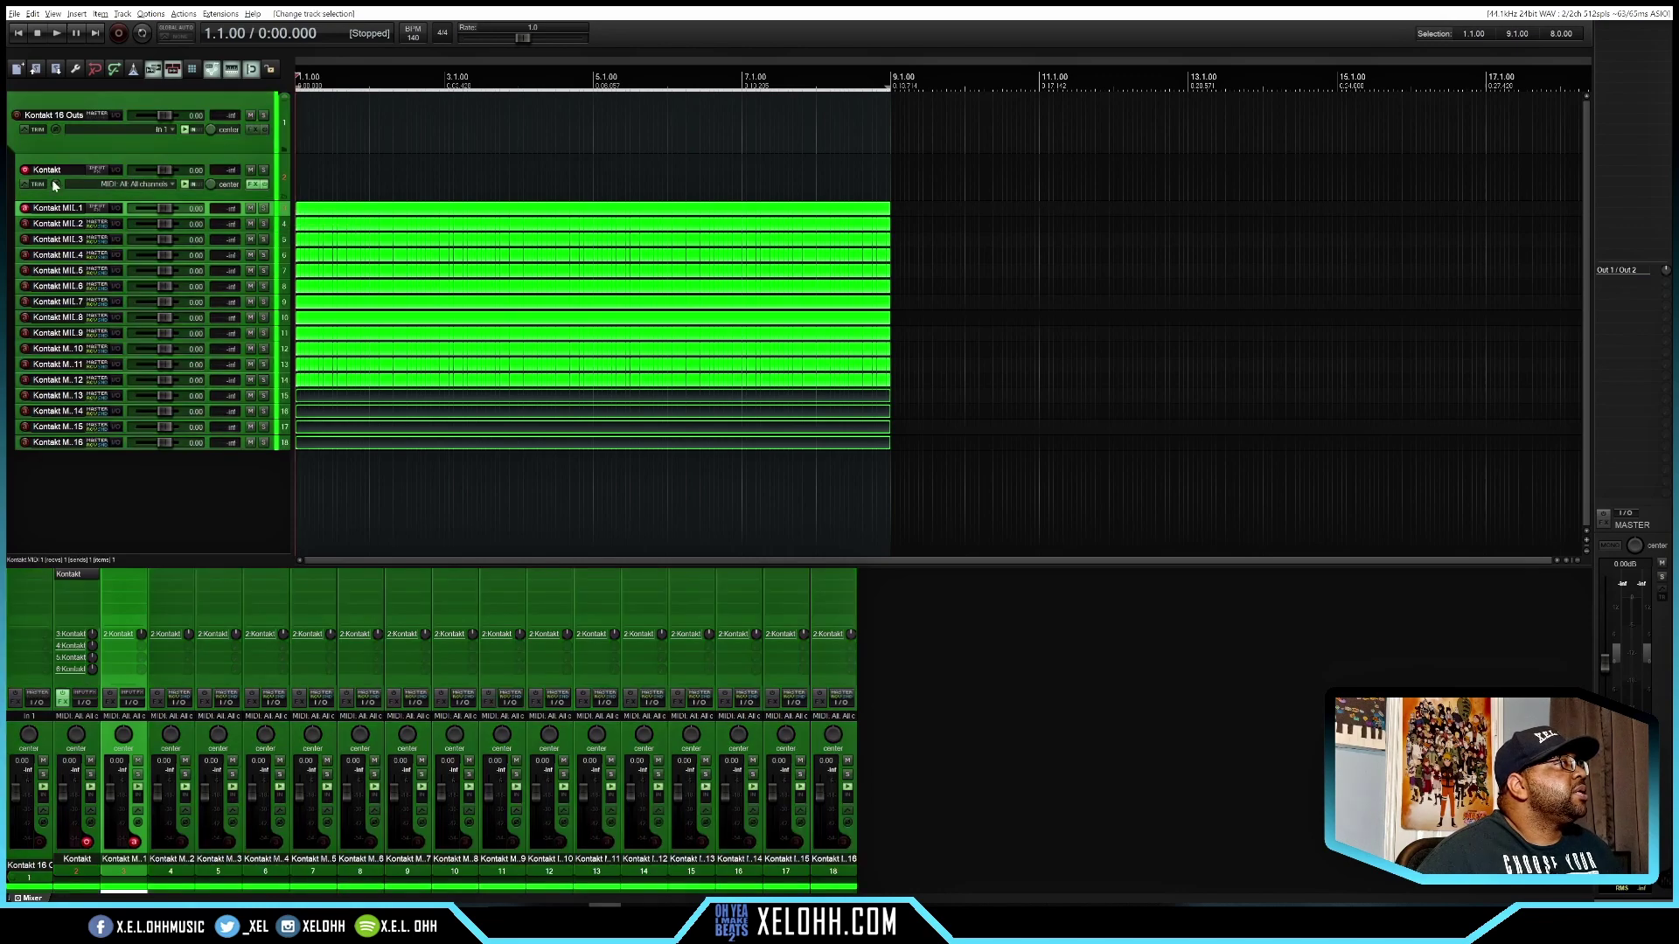
click(26, 171)
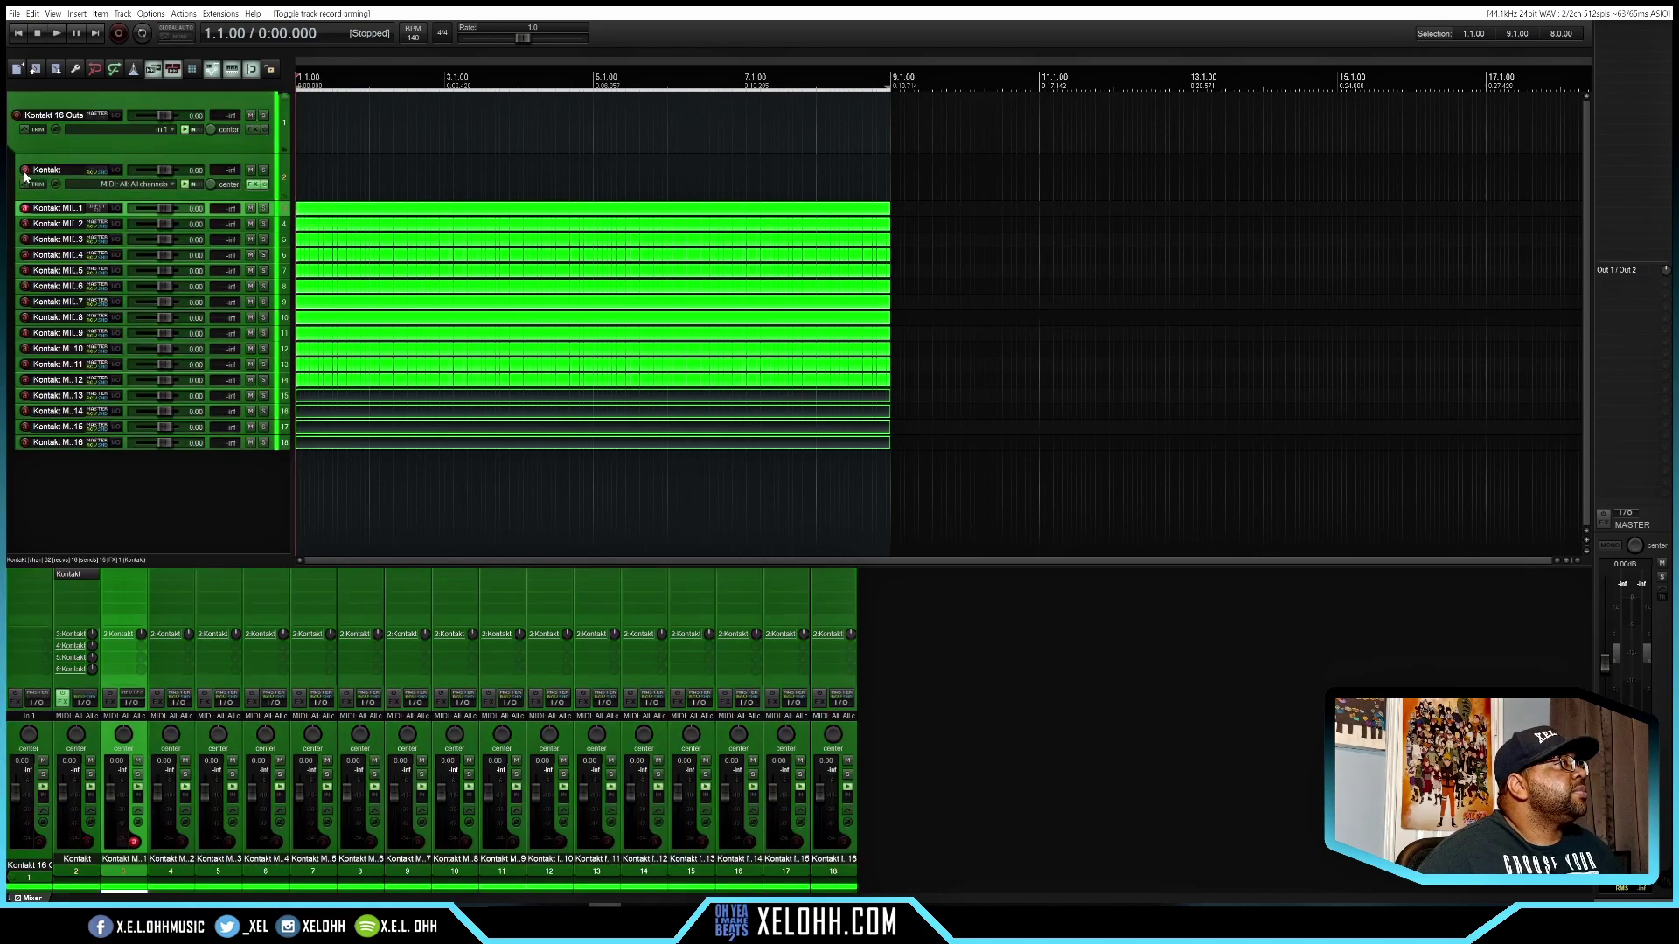
click(283, 225)
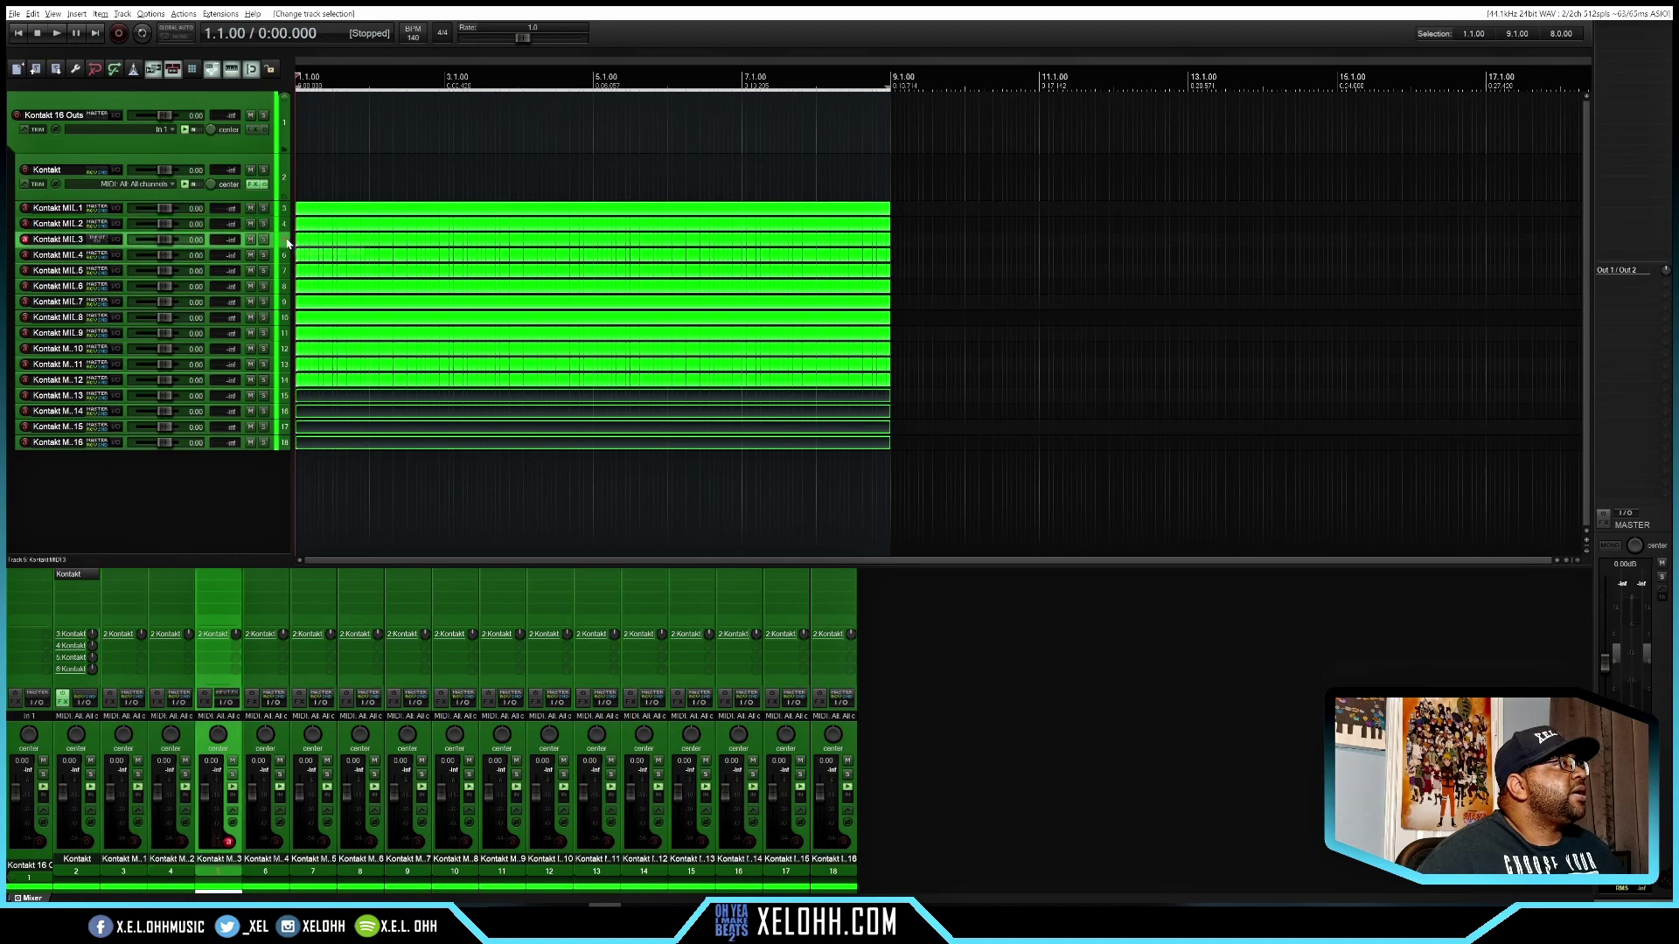
click(285, 241)
click(286, 213)
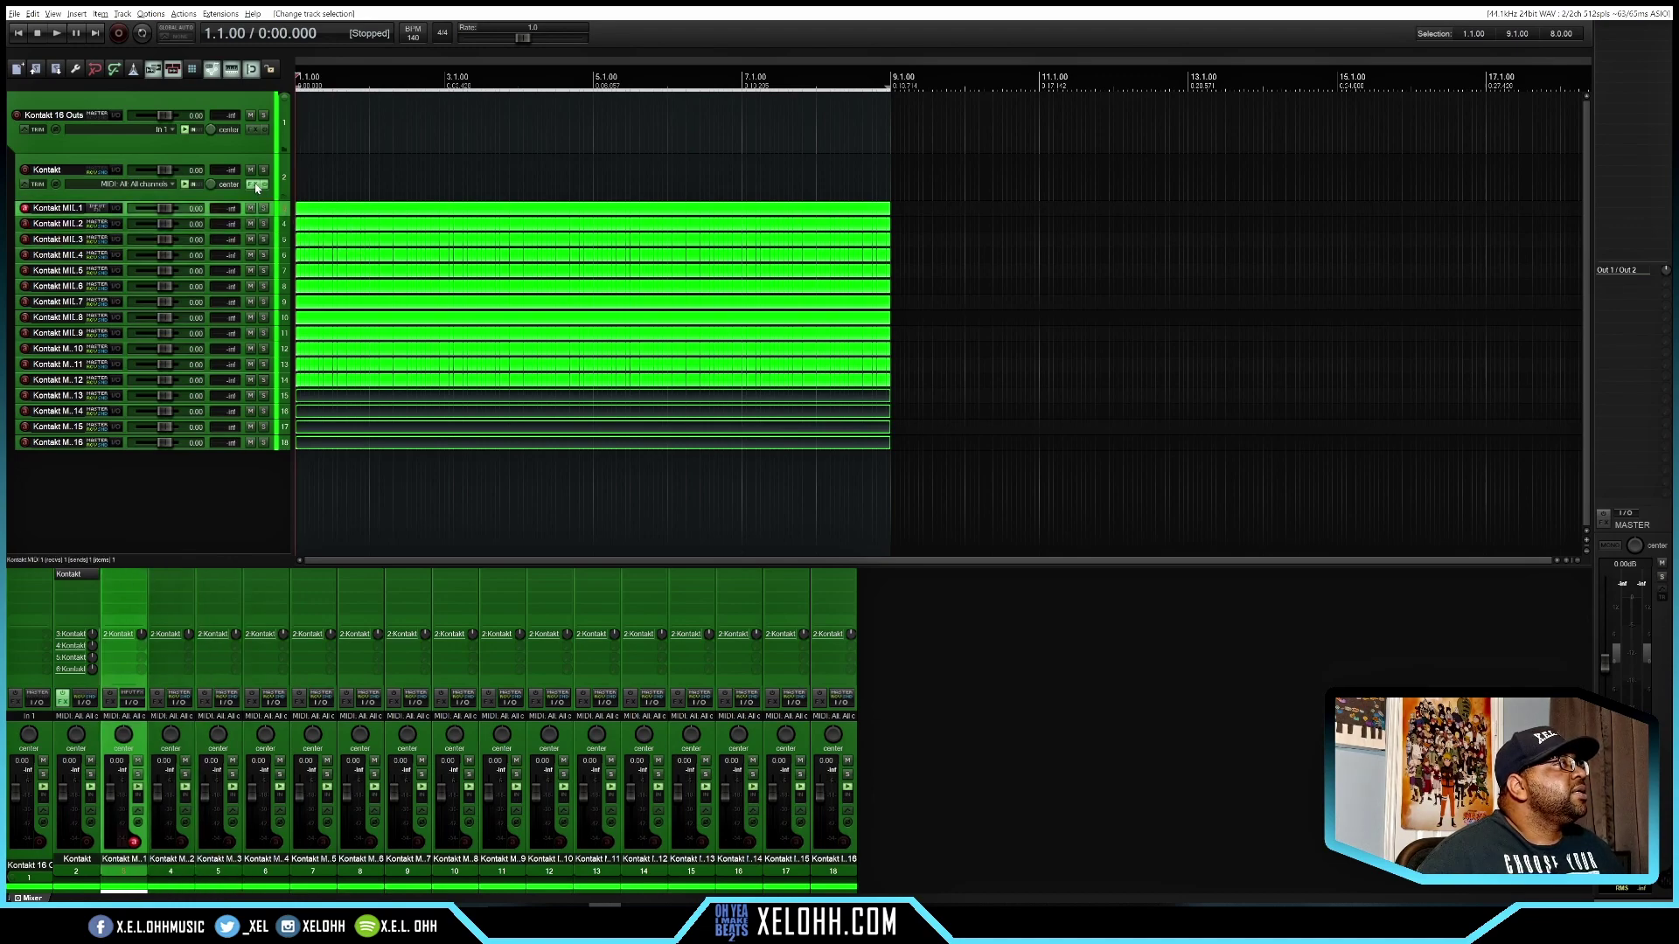
Open the Kontakt track's plugin and load two Cello Ensemble instances from the Factory Library.
click(256, 185)
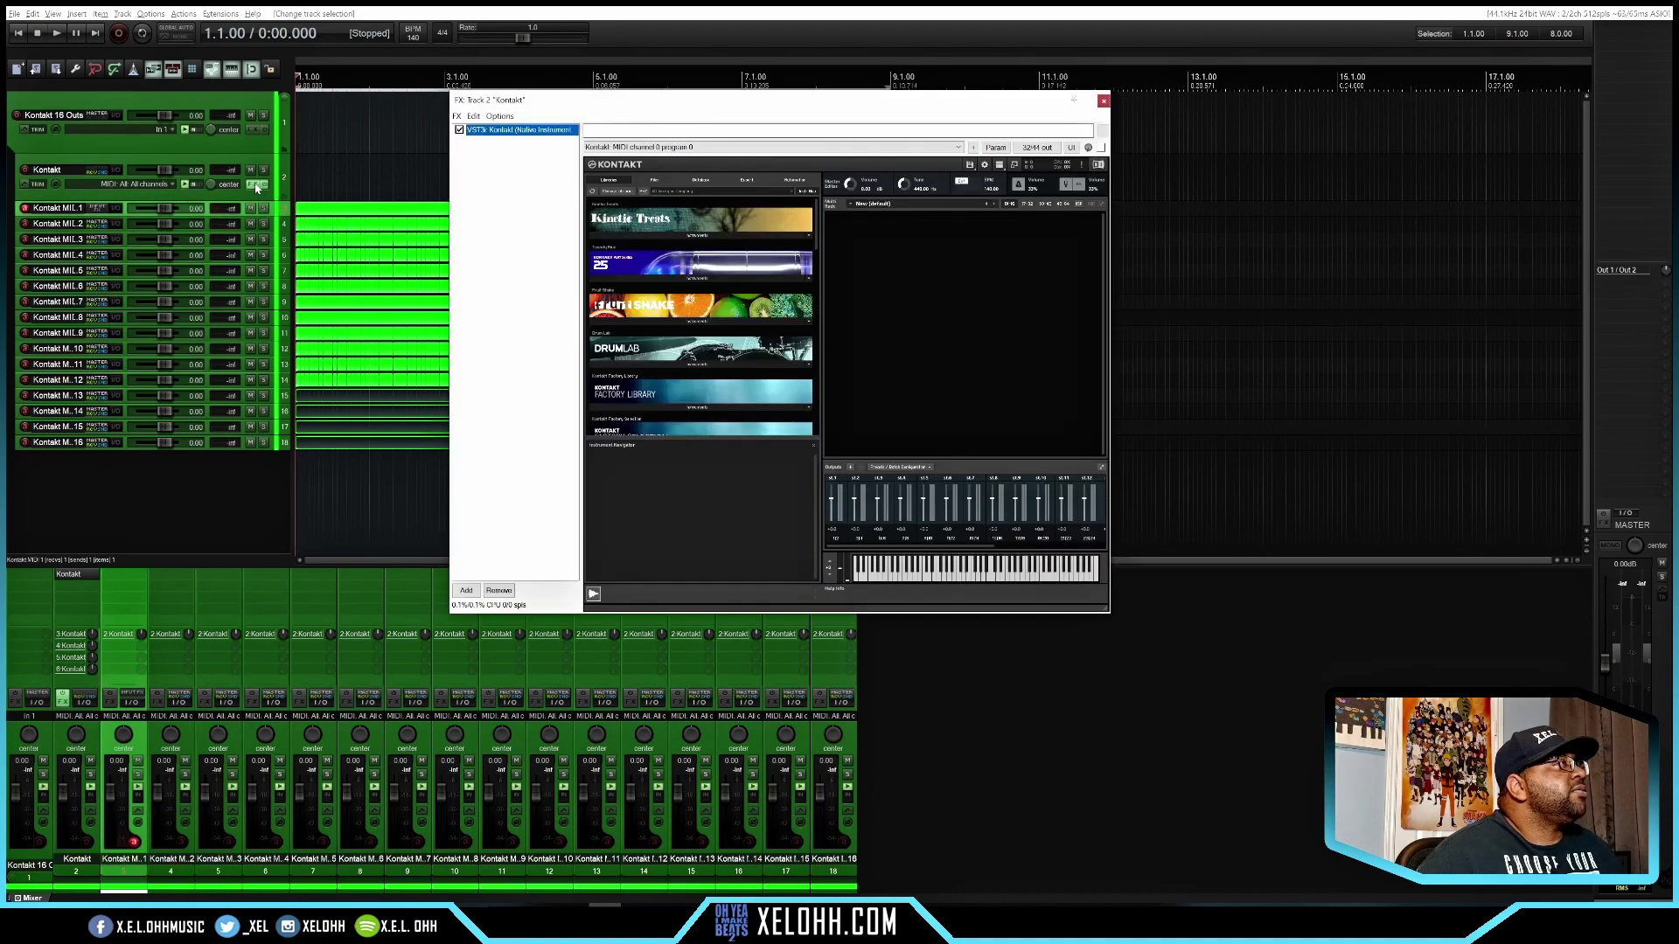
click(691, 408)
double_click(622, 350)
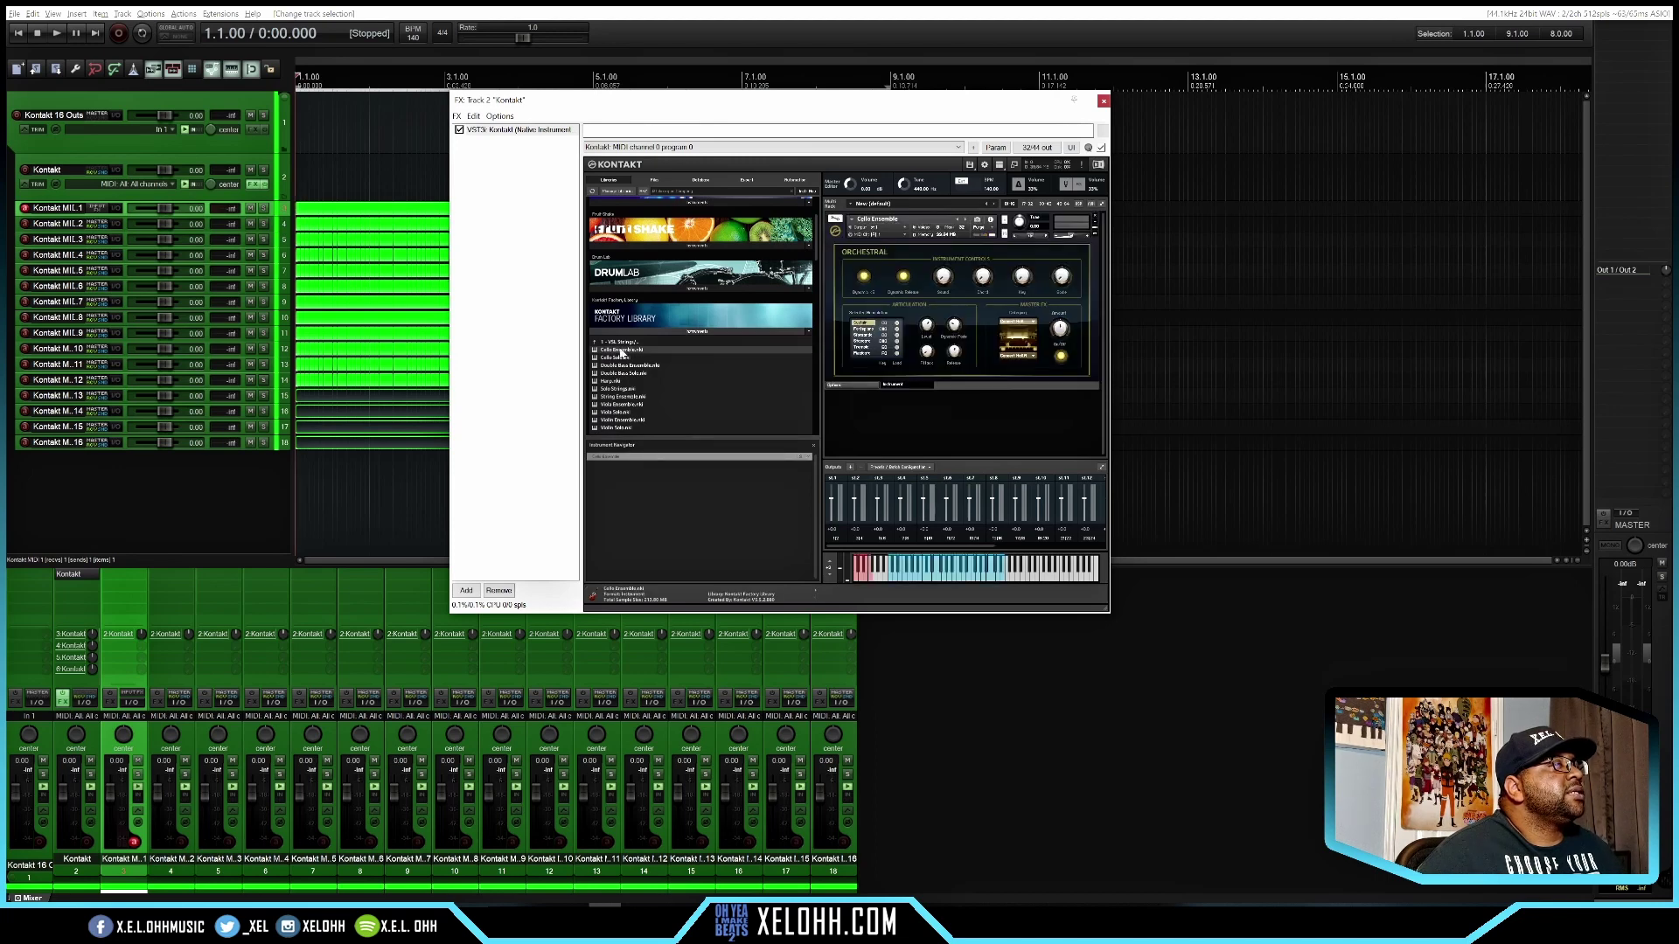
double_click(622, 350)
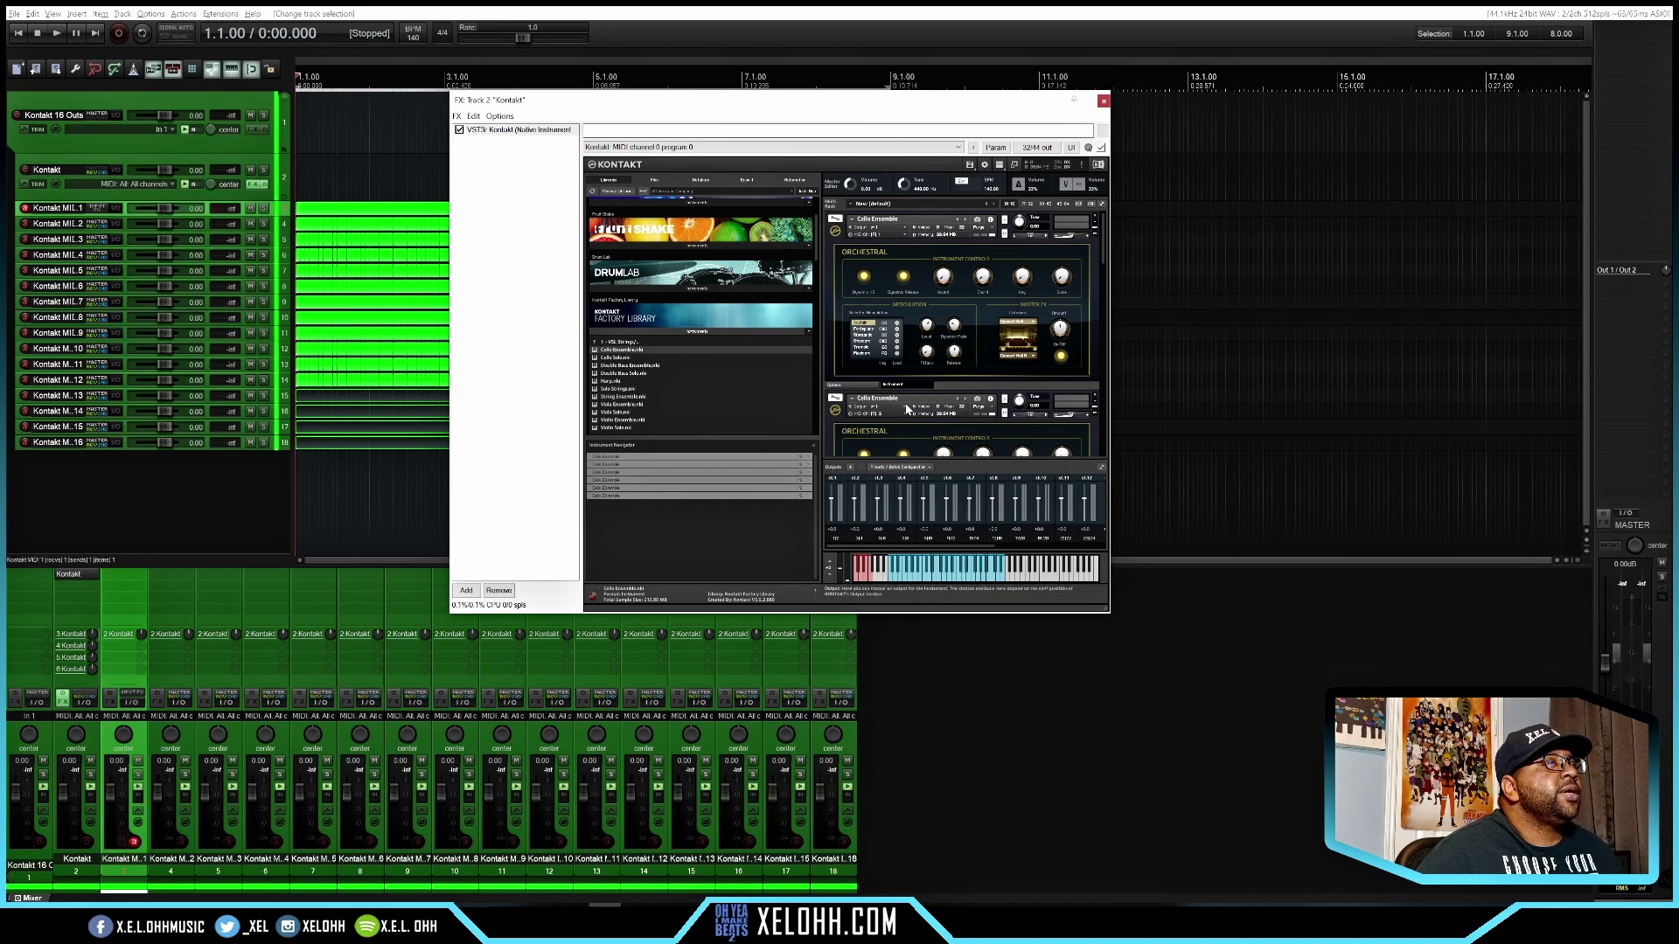
Route the second Cello Ensemble to st.2 and create individual output channels for every instrument.
click(907, 409)
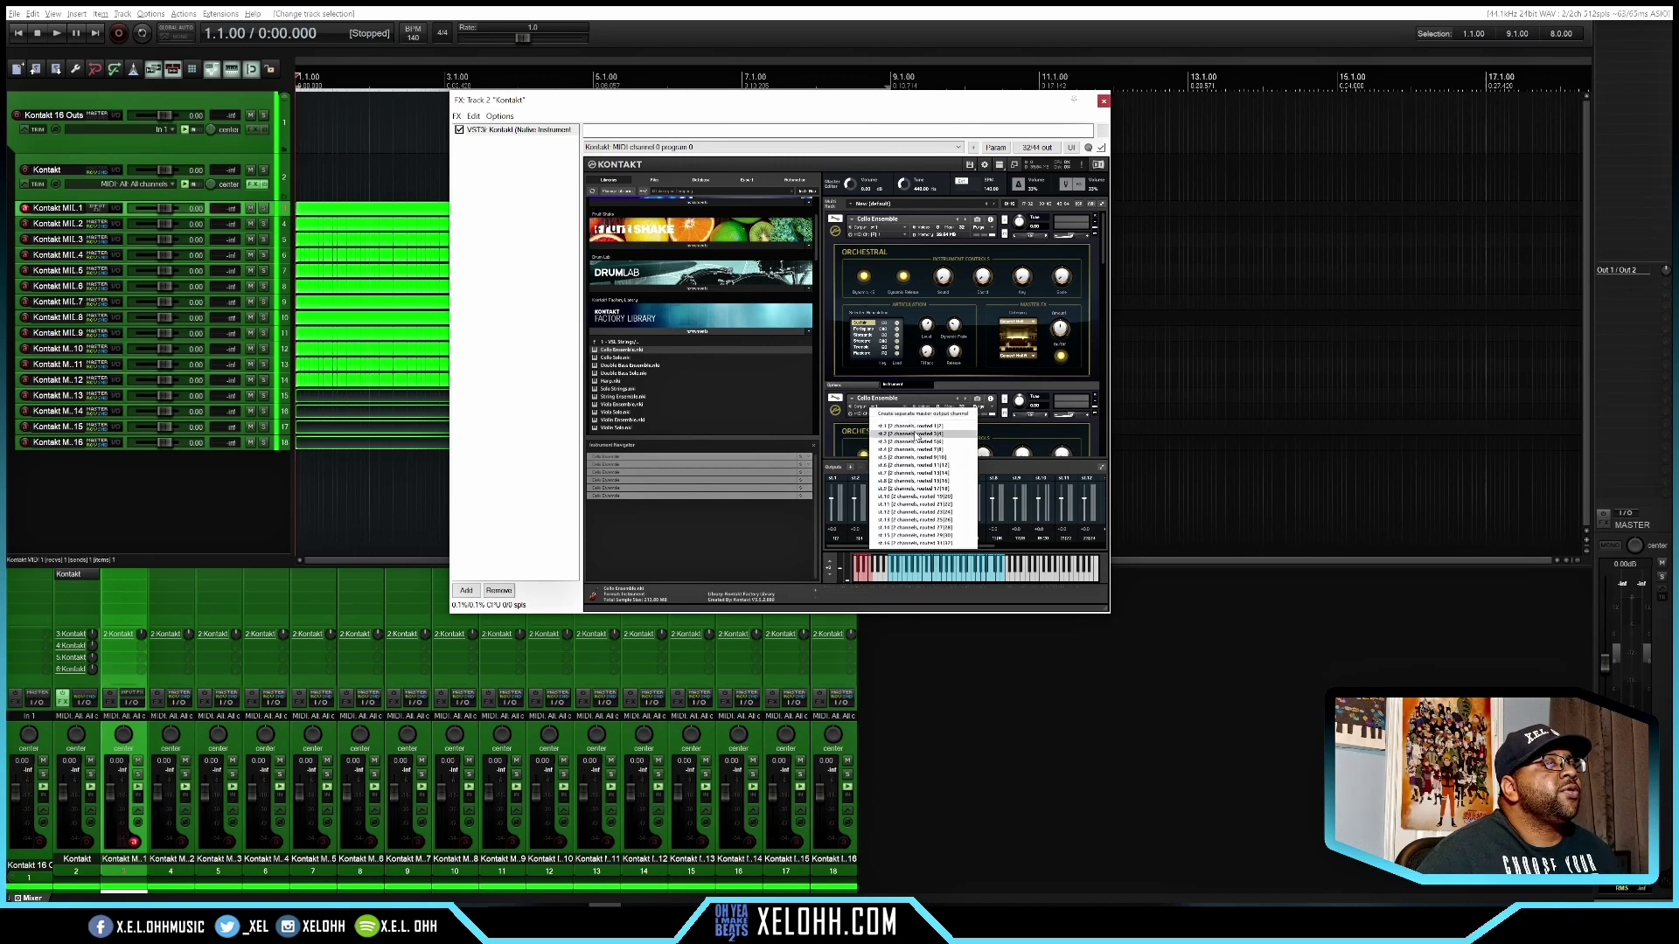
click(915, 434)
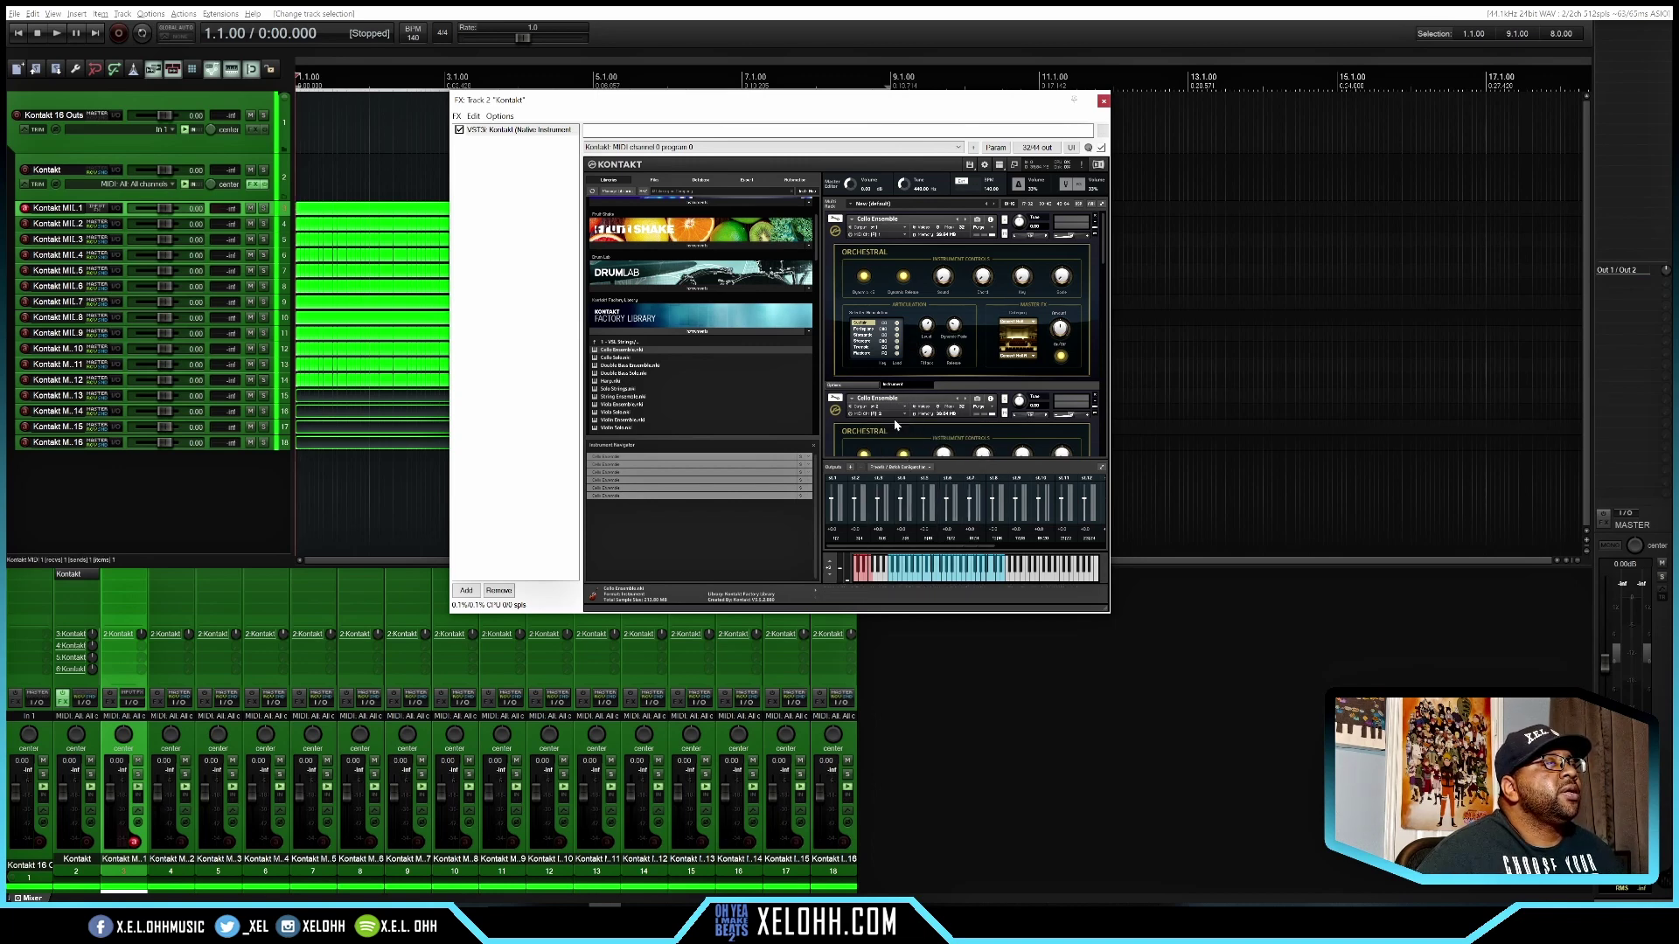
click(898, 471)
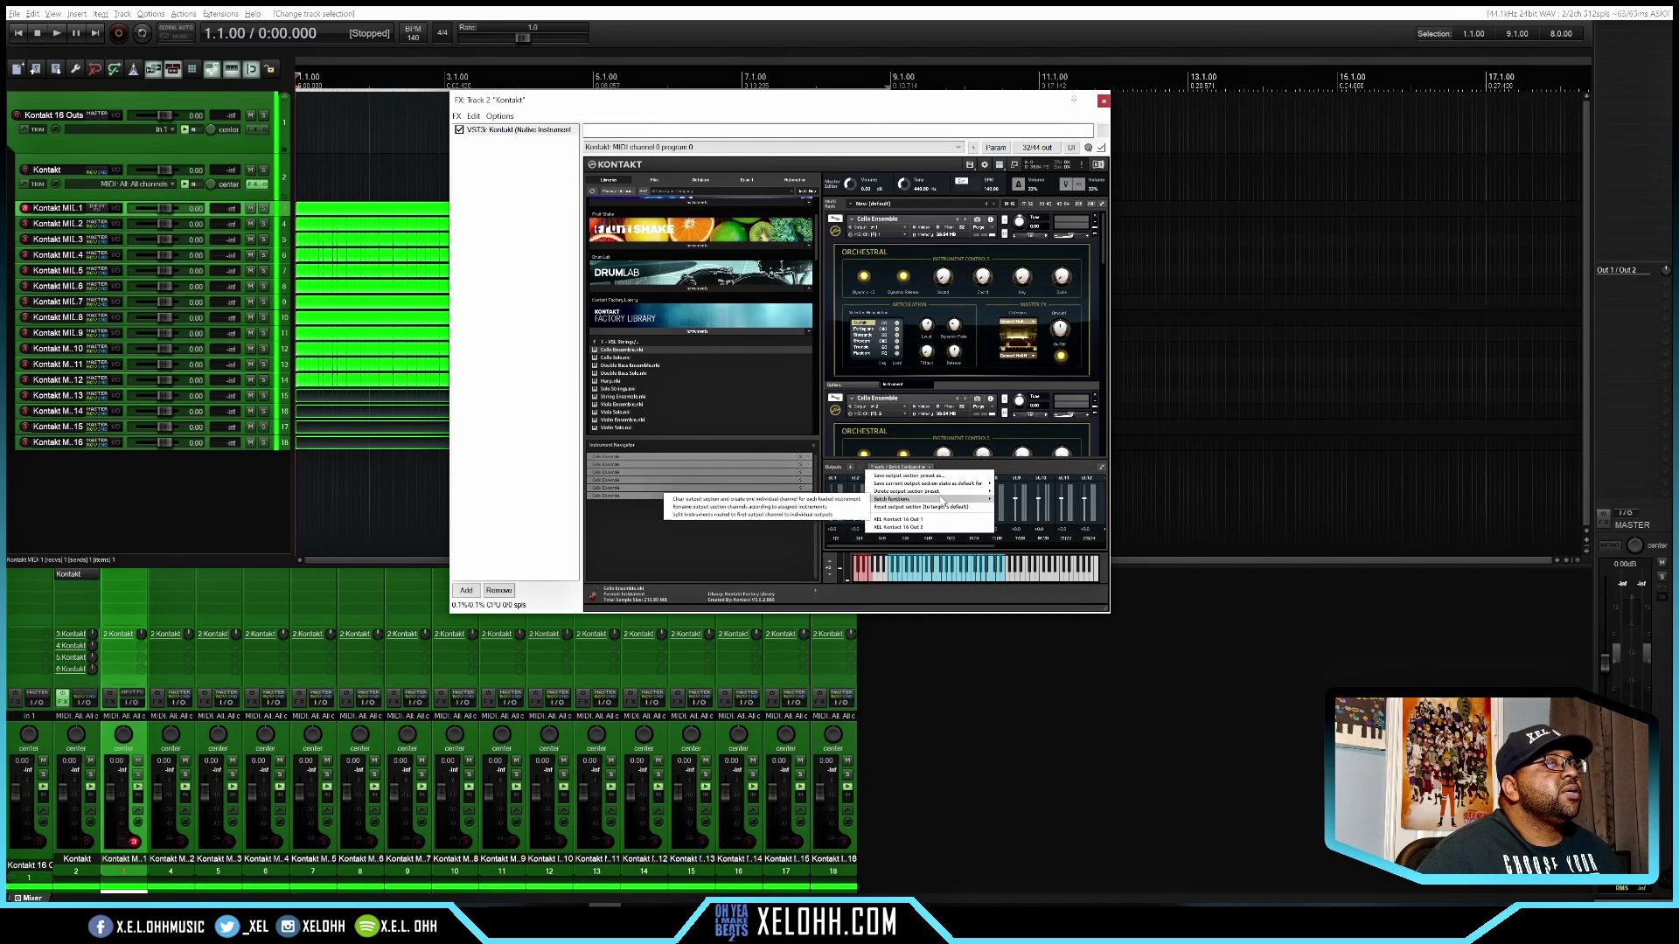
mouse_move(886, 499)
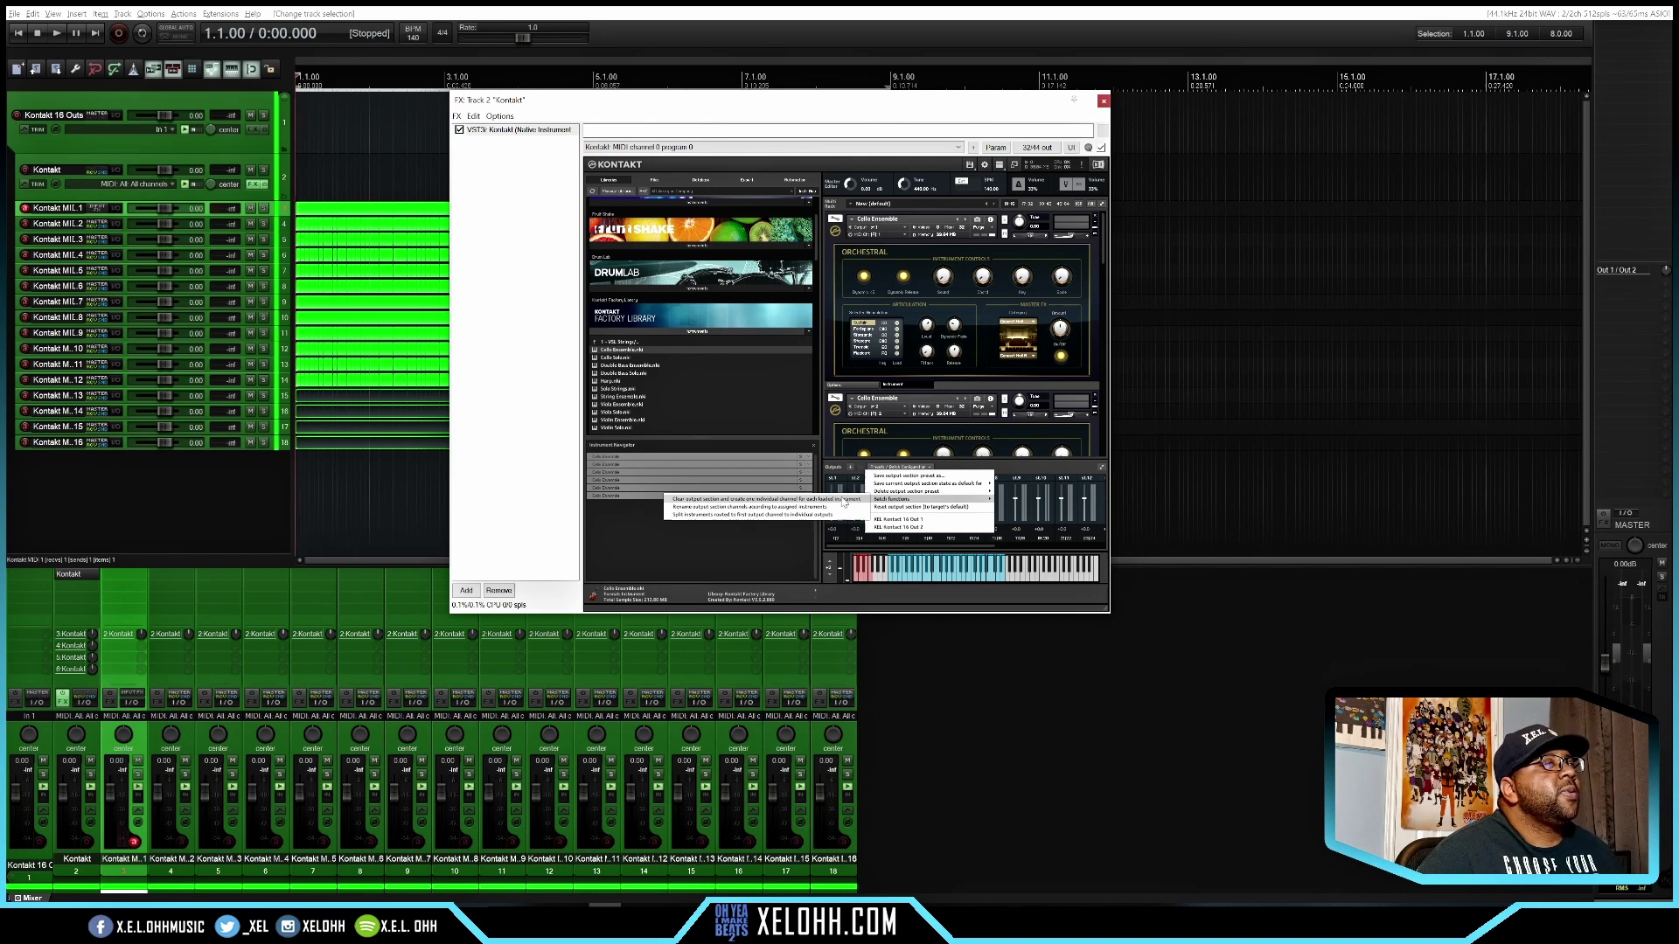
click(844, 502)
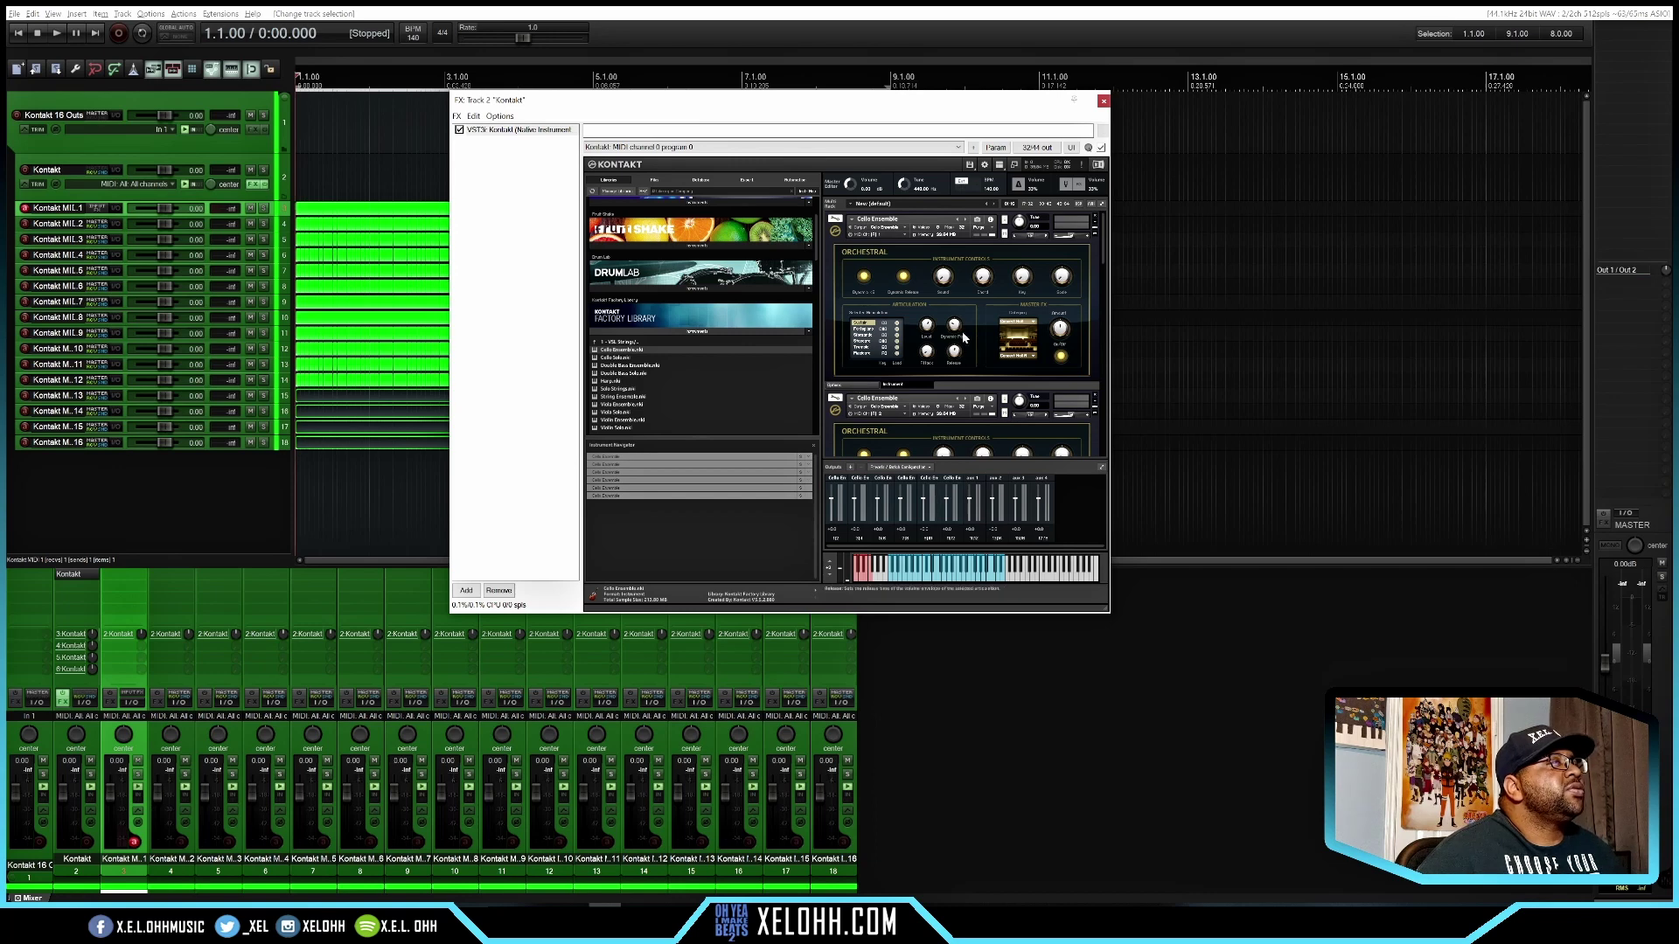
Minimize all six Cello Ensemble instruments in the rack.
click(1094, 226)
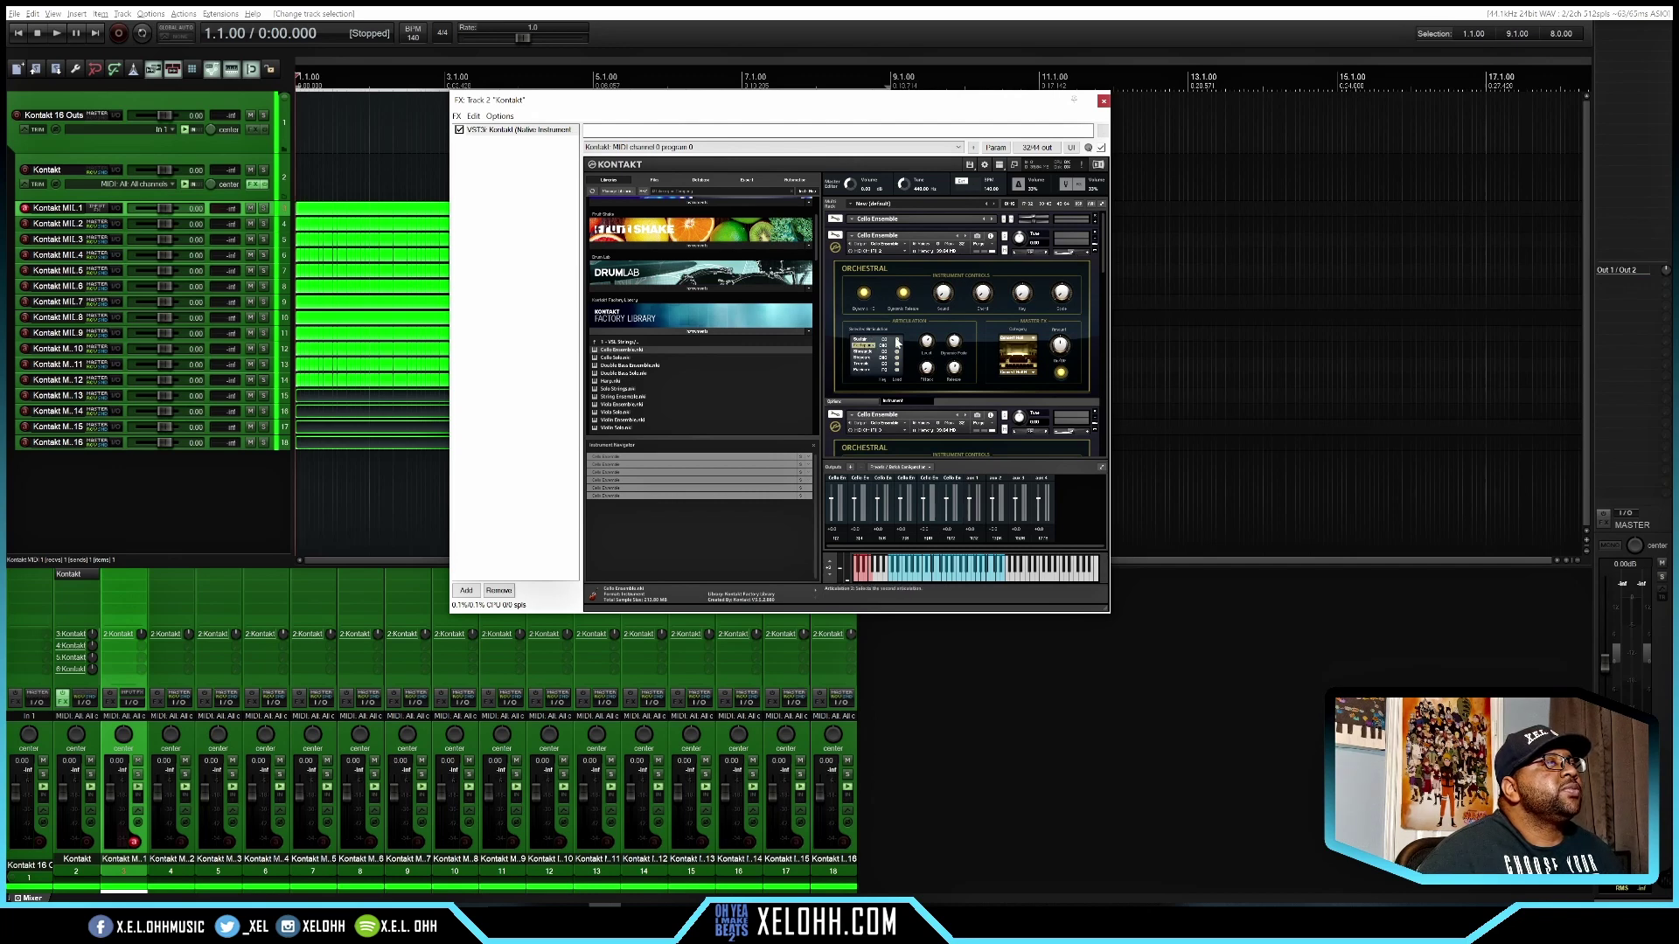
click(1097, 243)
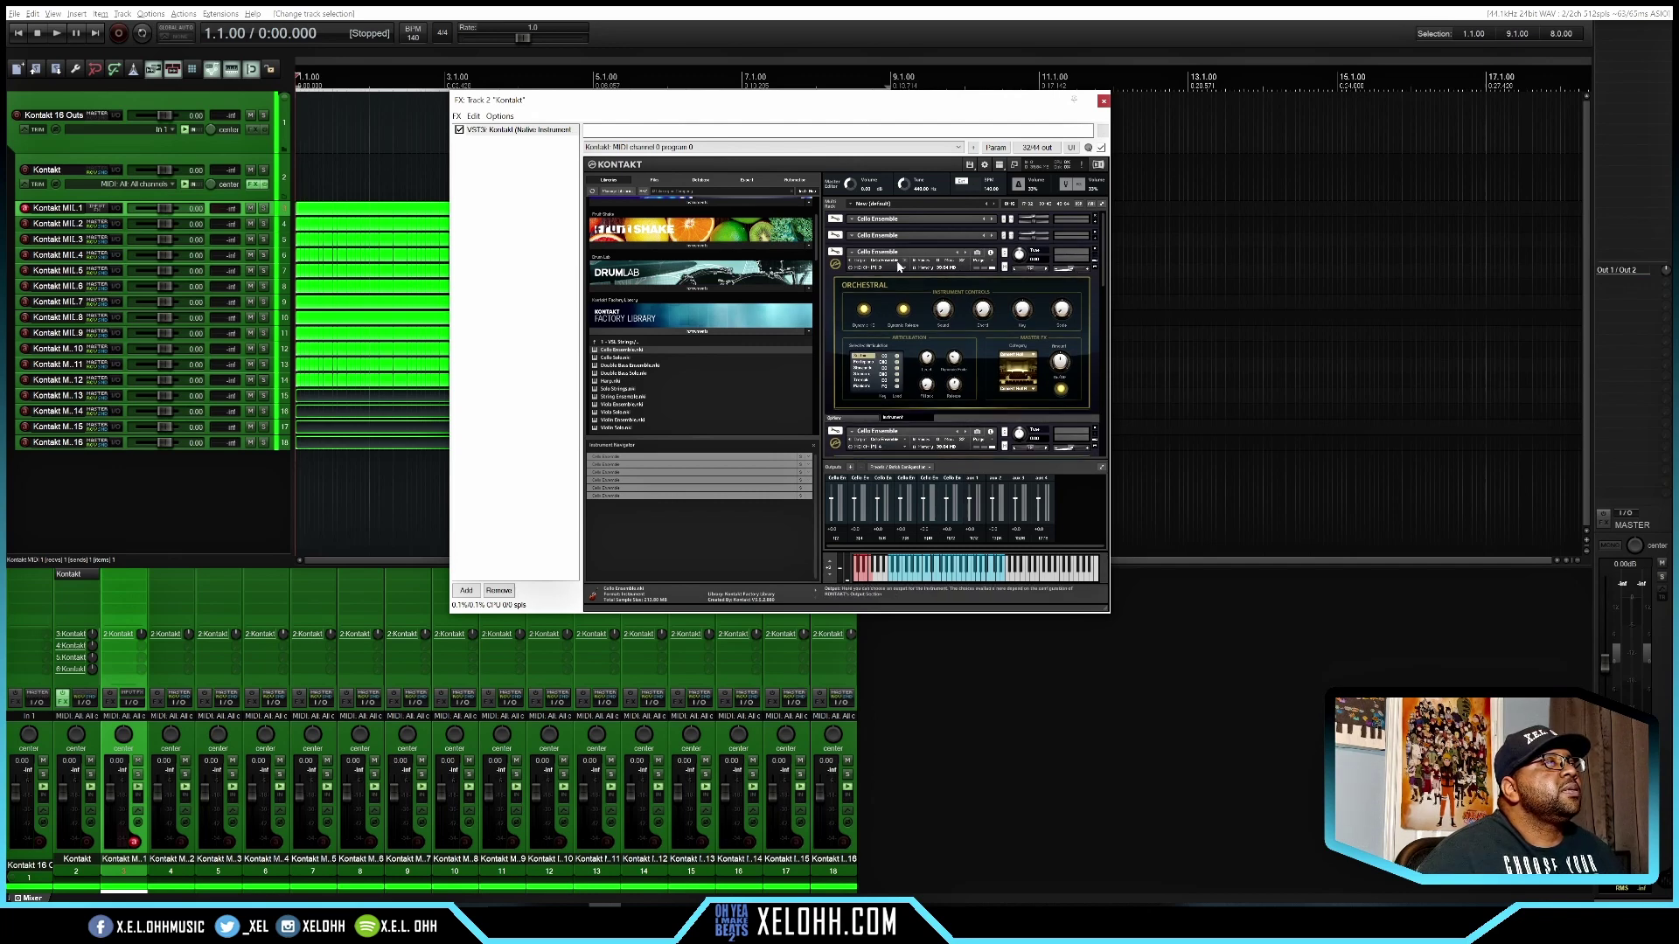
click(1096, 260)
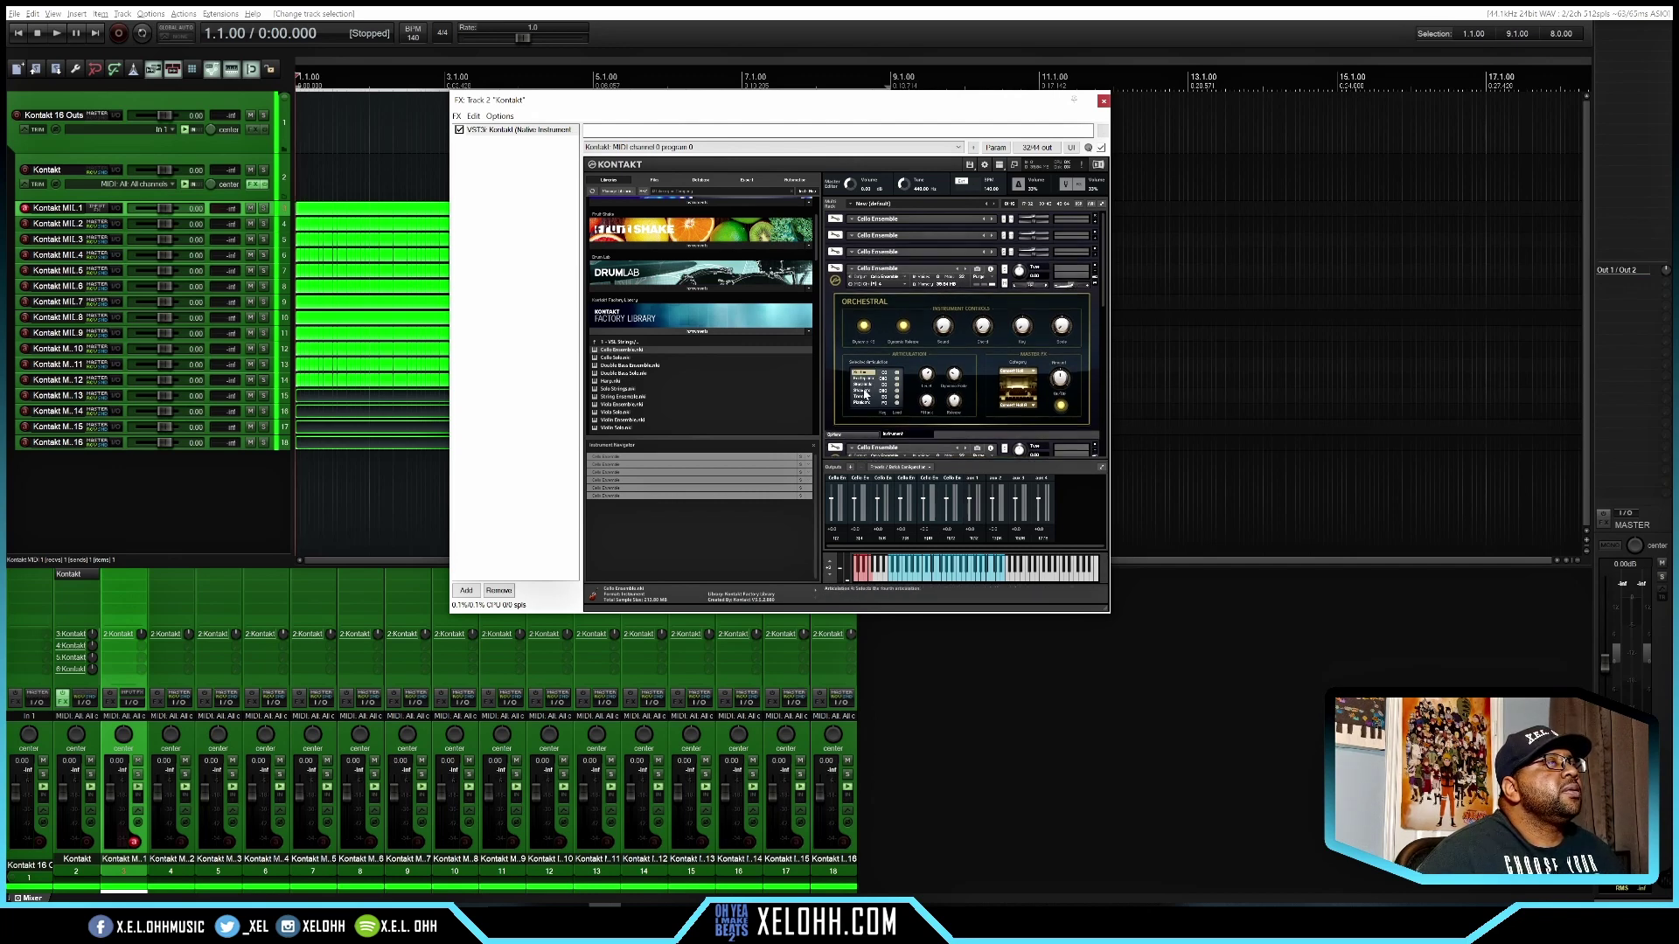
click(1095, 276)
click(1096, 293)
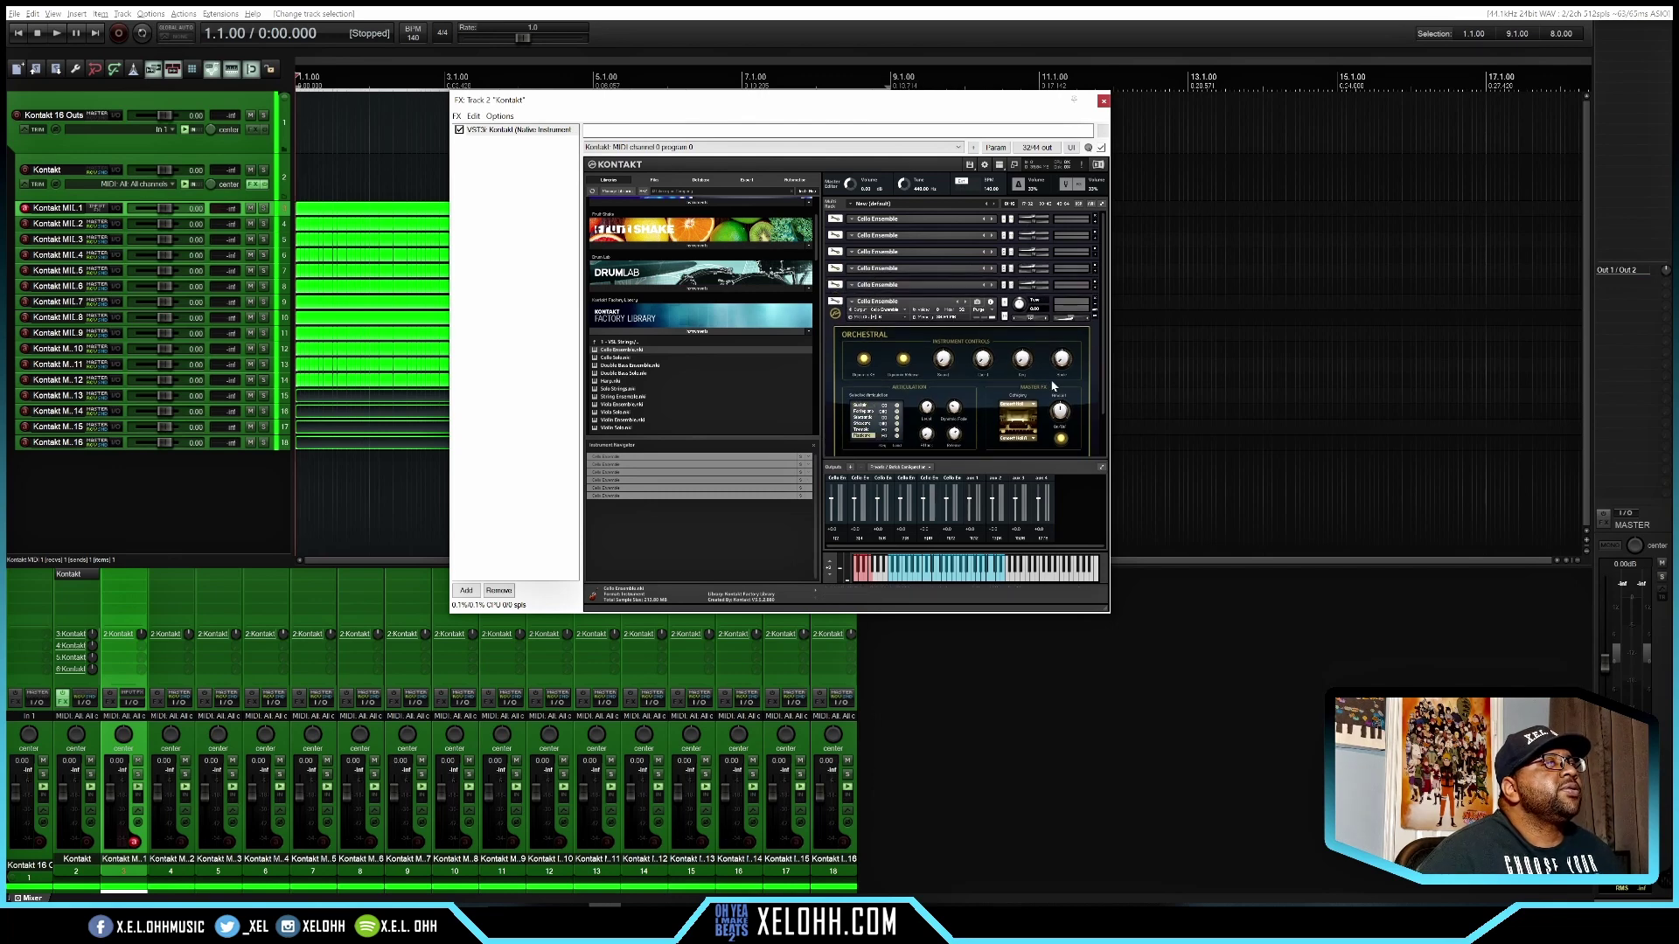
click(1095, 309)
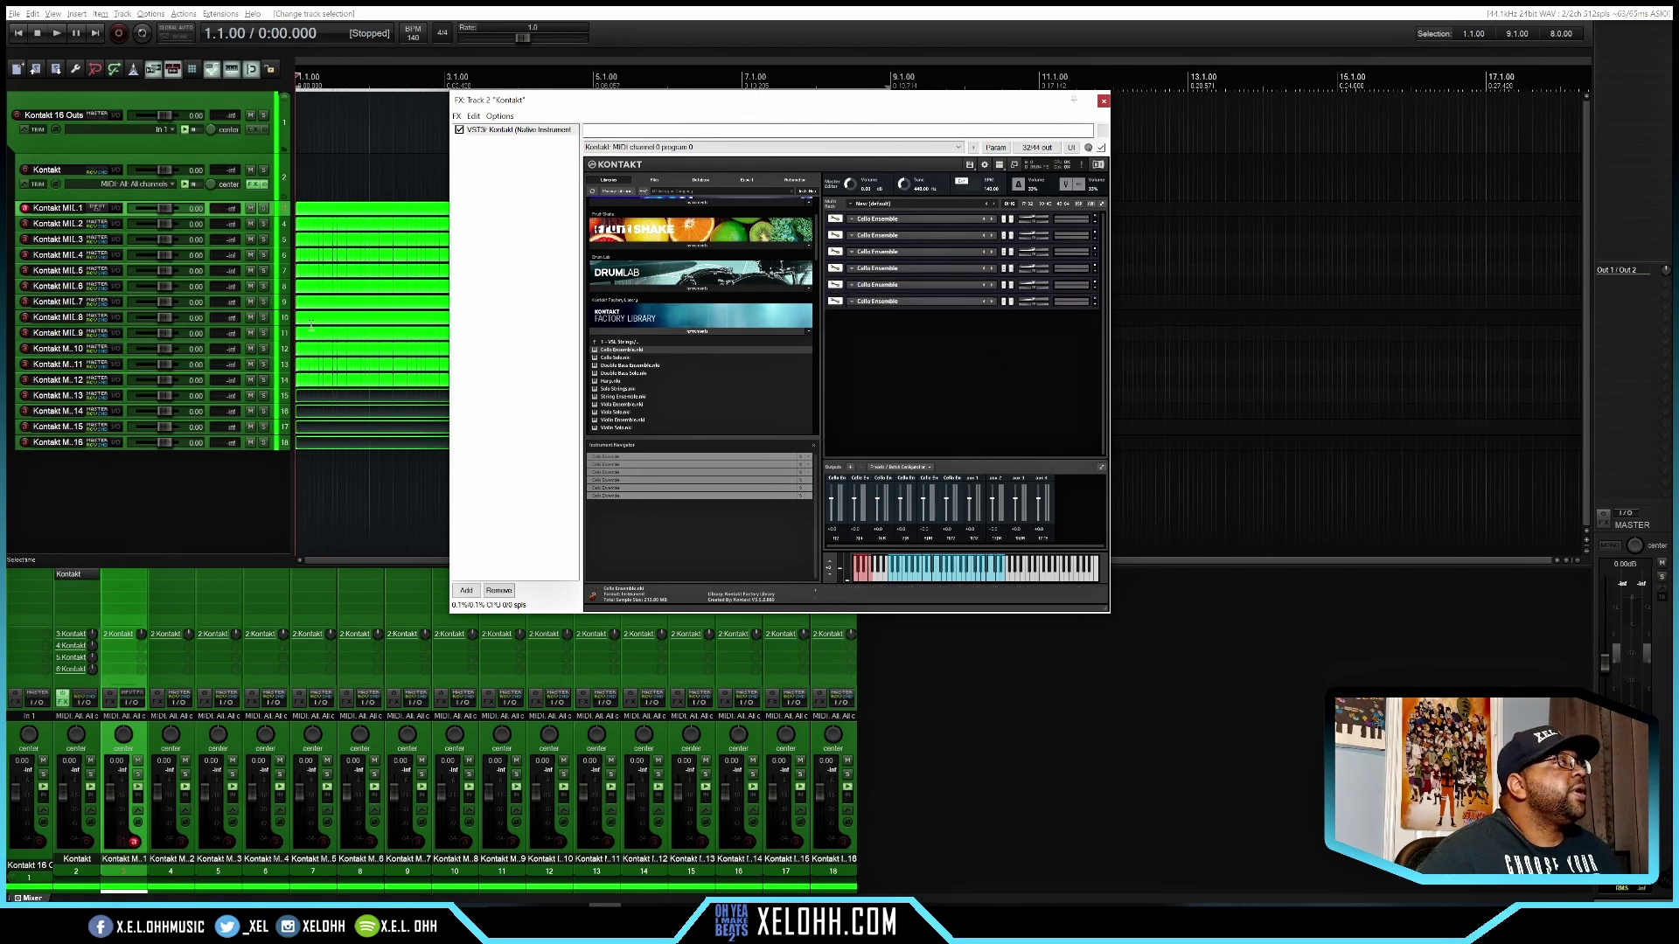
Select Kontakt MIDI tracks 1 through 6 in turn, playing notes to check each output meter.
click(281, 216)
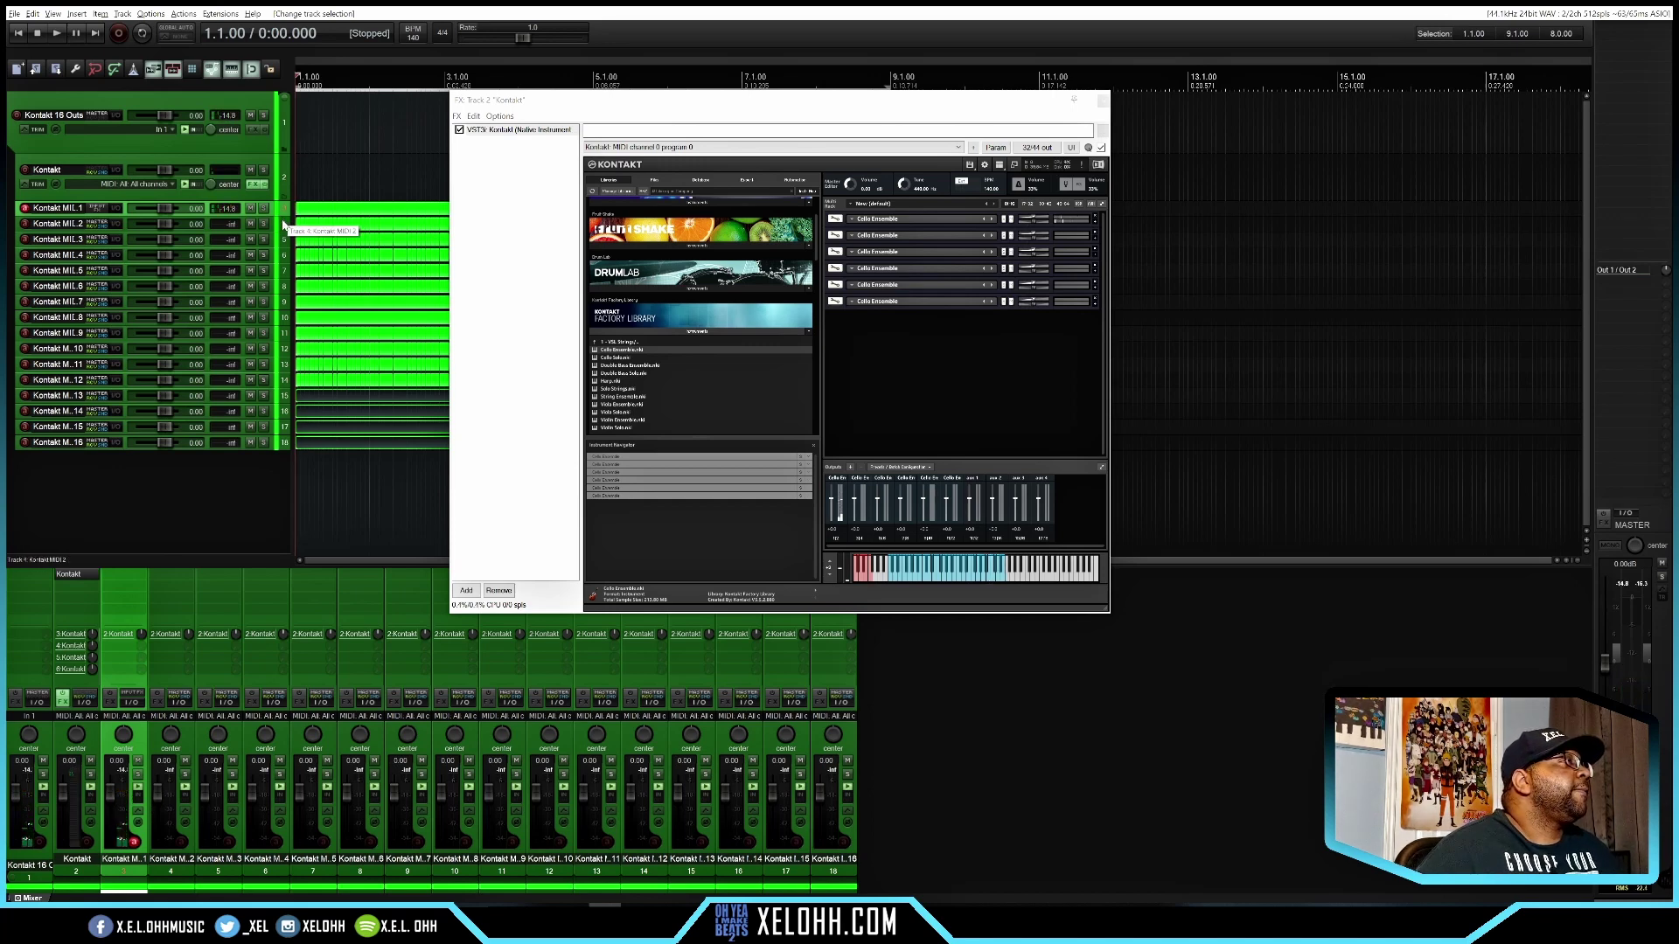
click(284, 226)
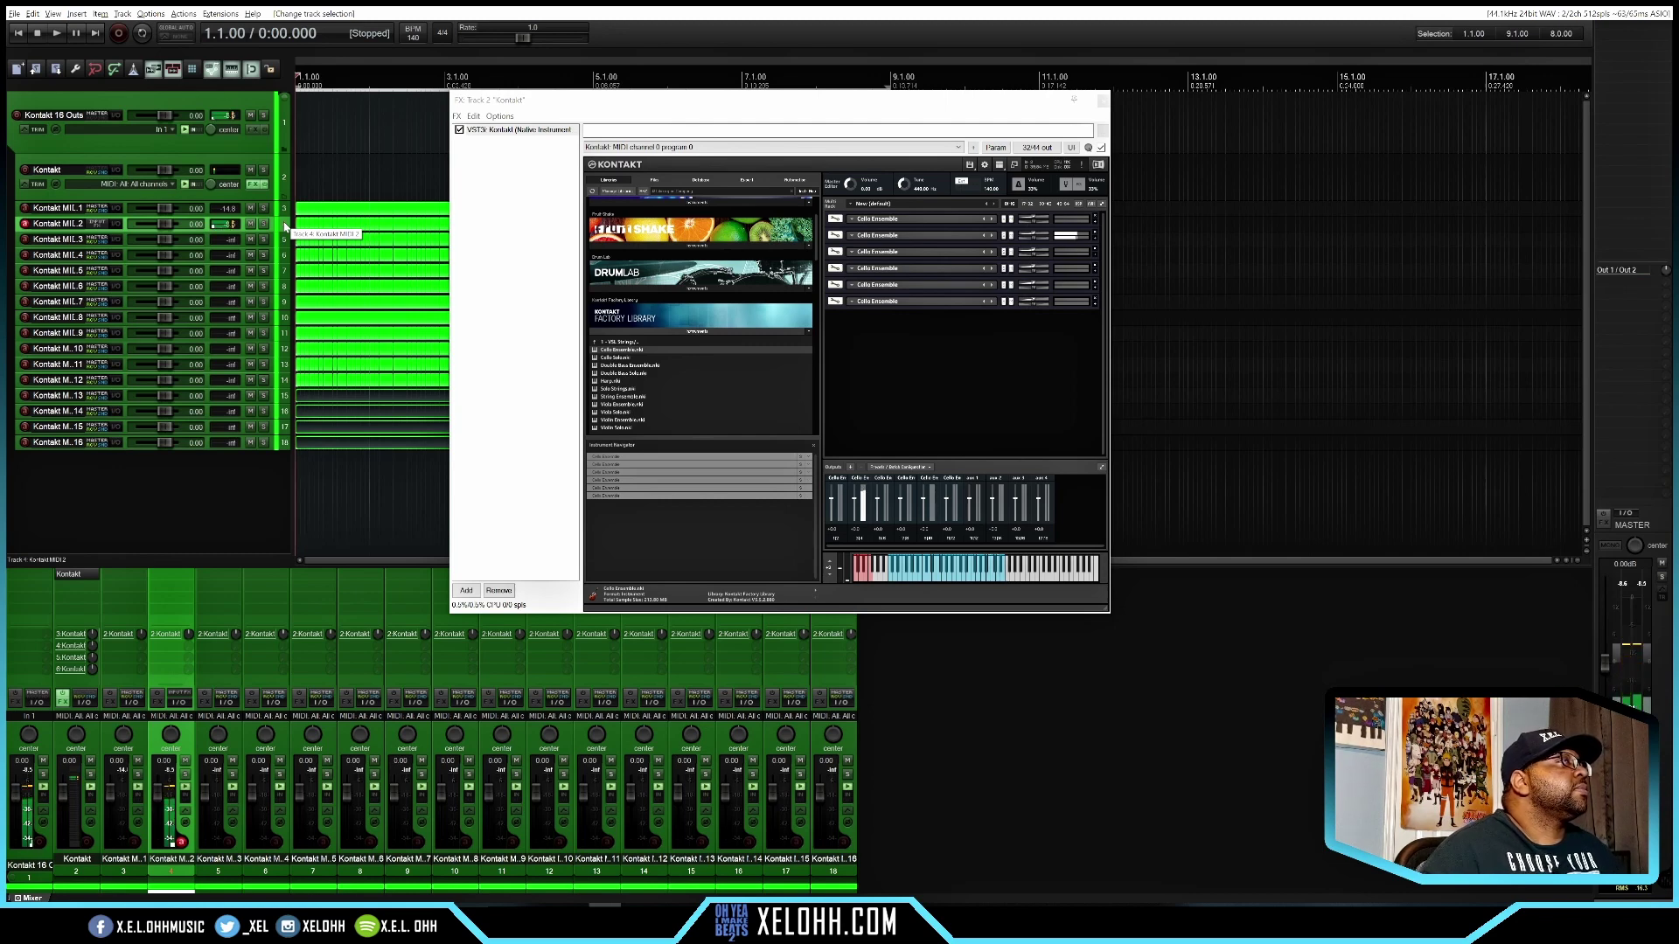
click(287, 242)
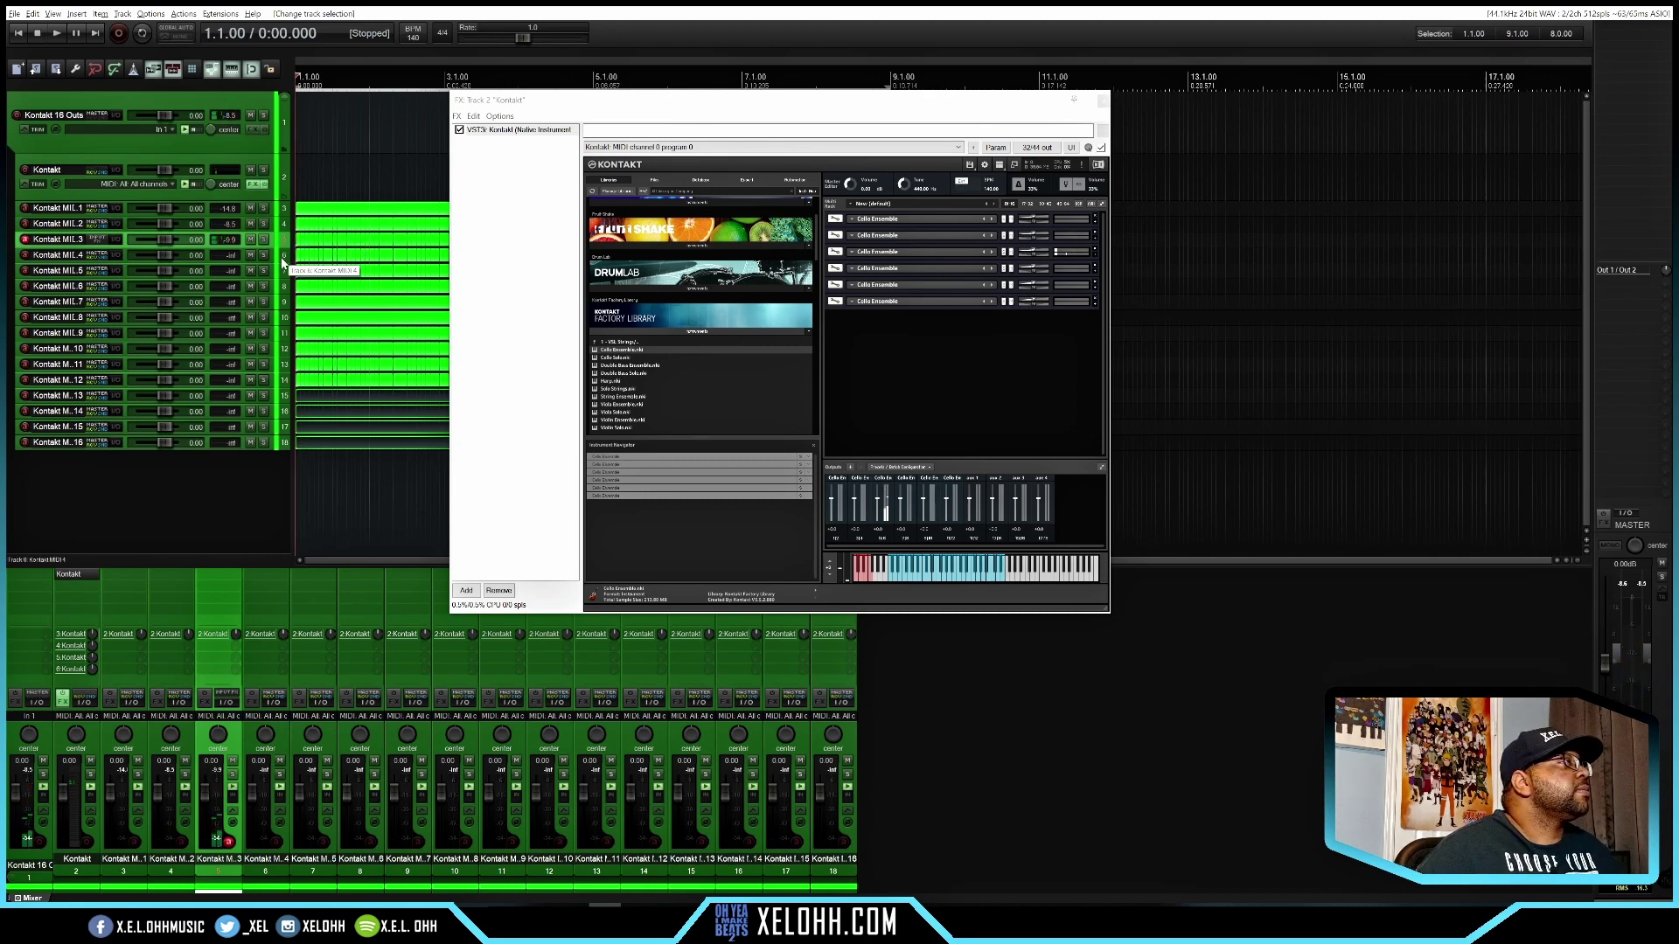
click(285, 260)
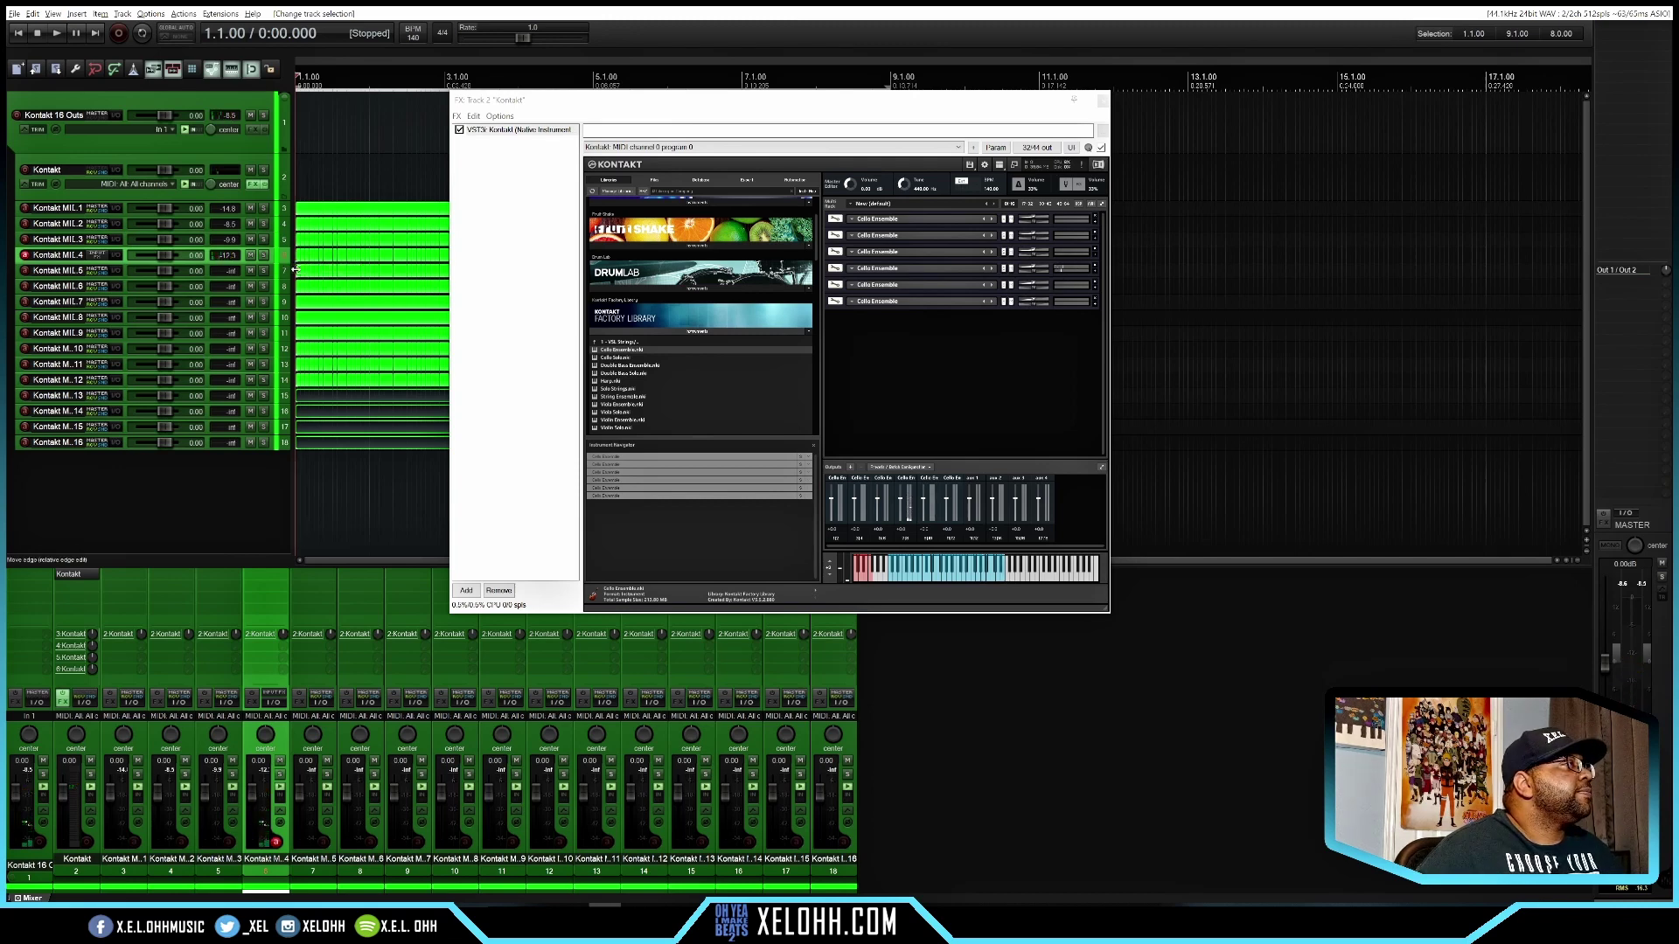
click(289, 272)
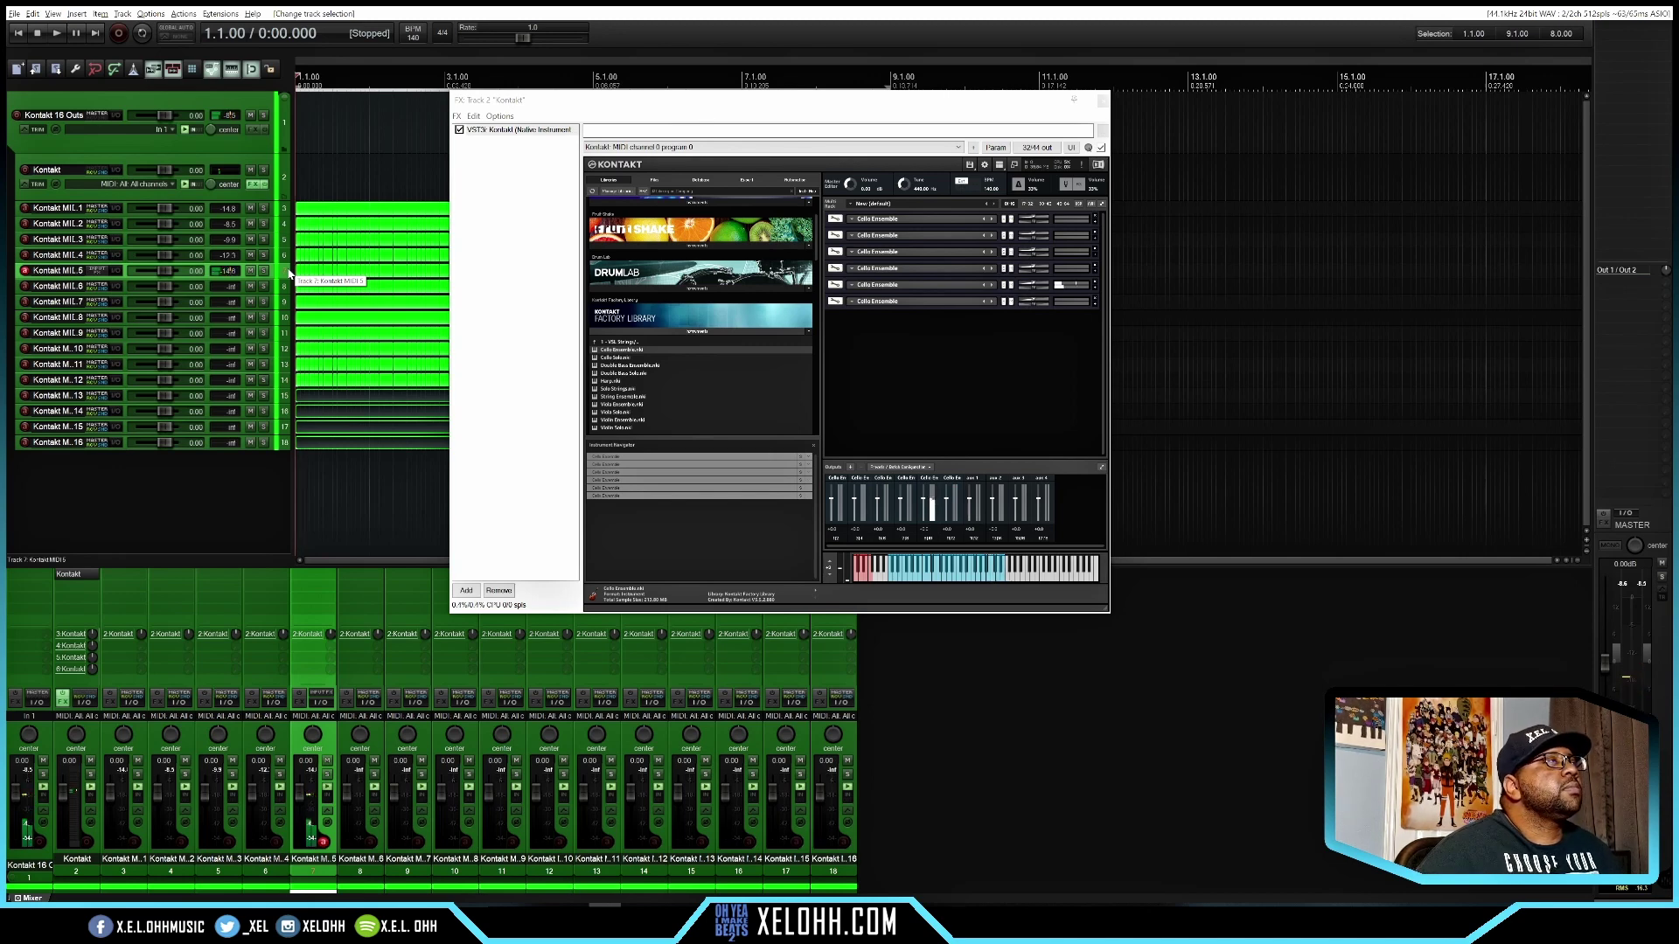
click(291, 292)
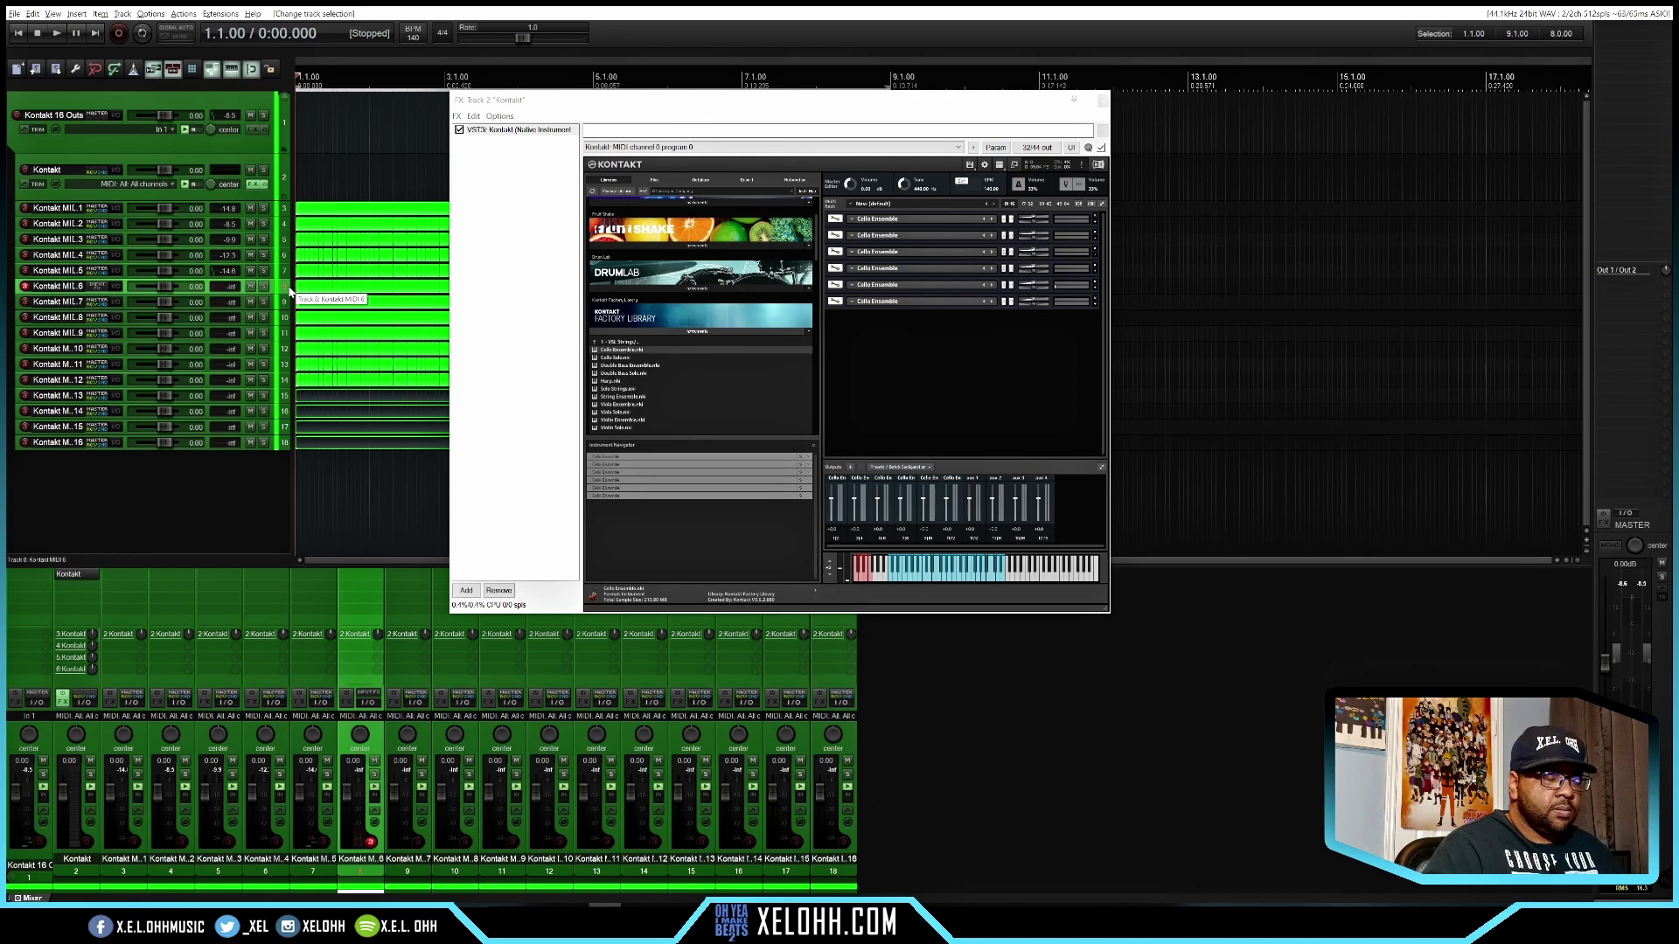